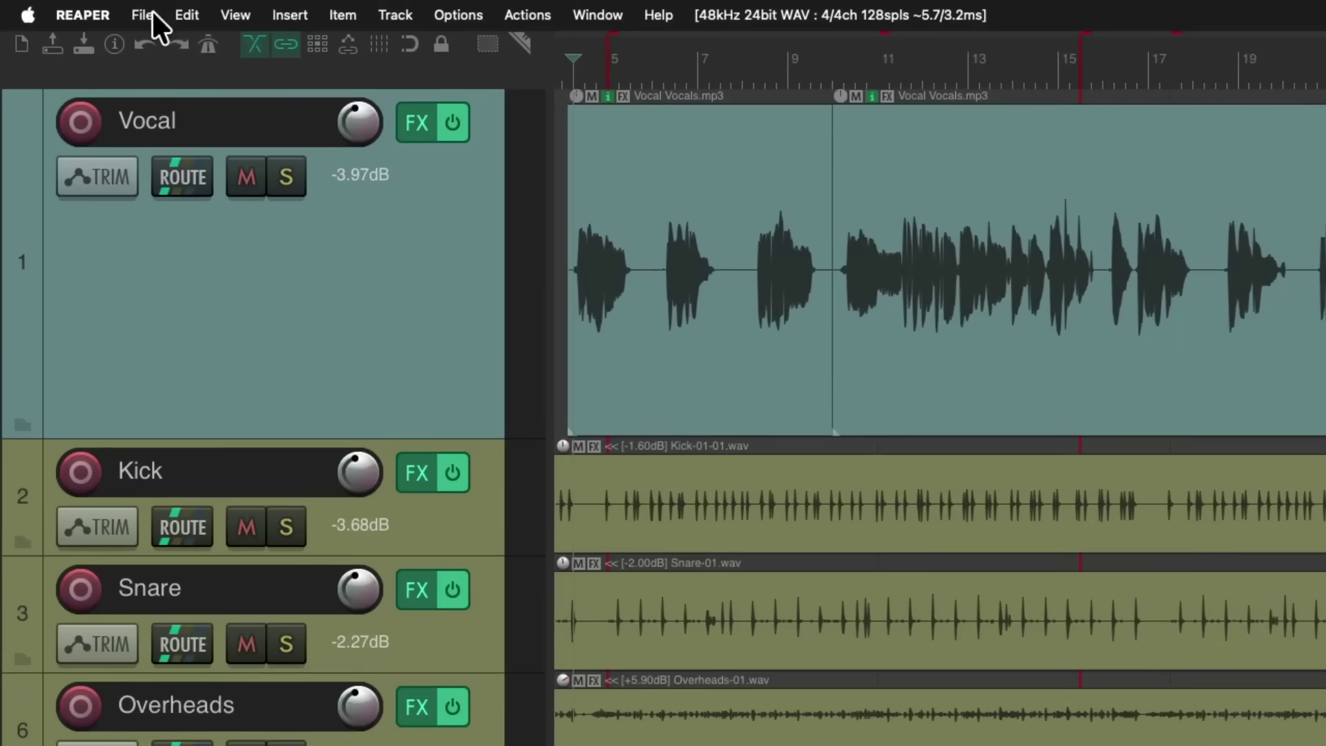
# Save the project and call up the Save project as command
pyautogui.click(145, 13)
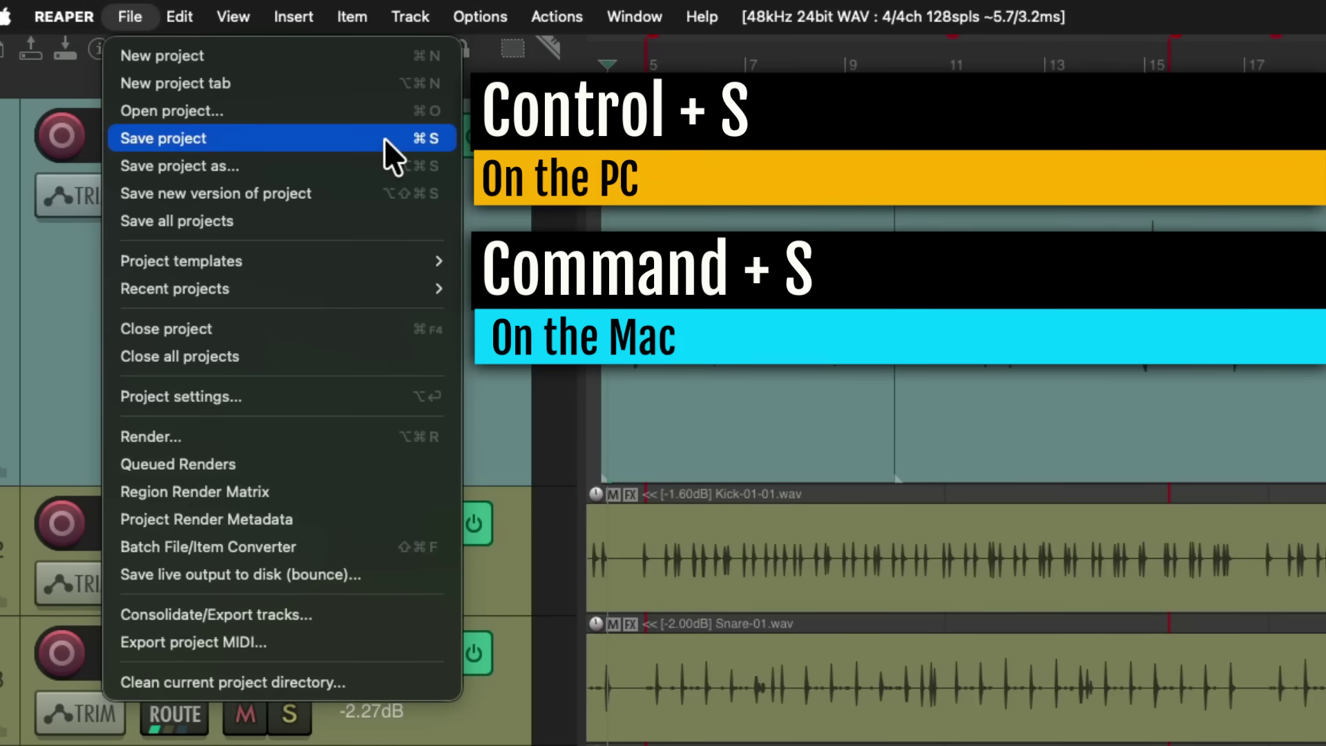
pyautogui.click(356, 138)
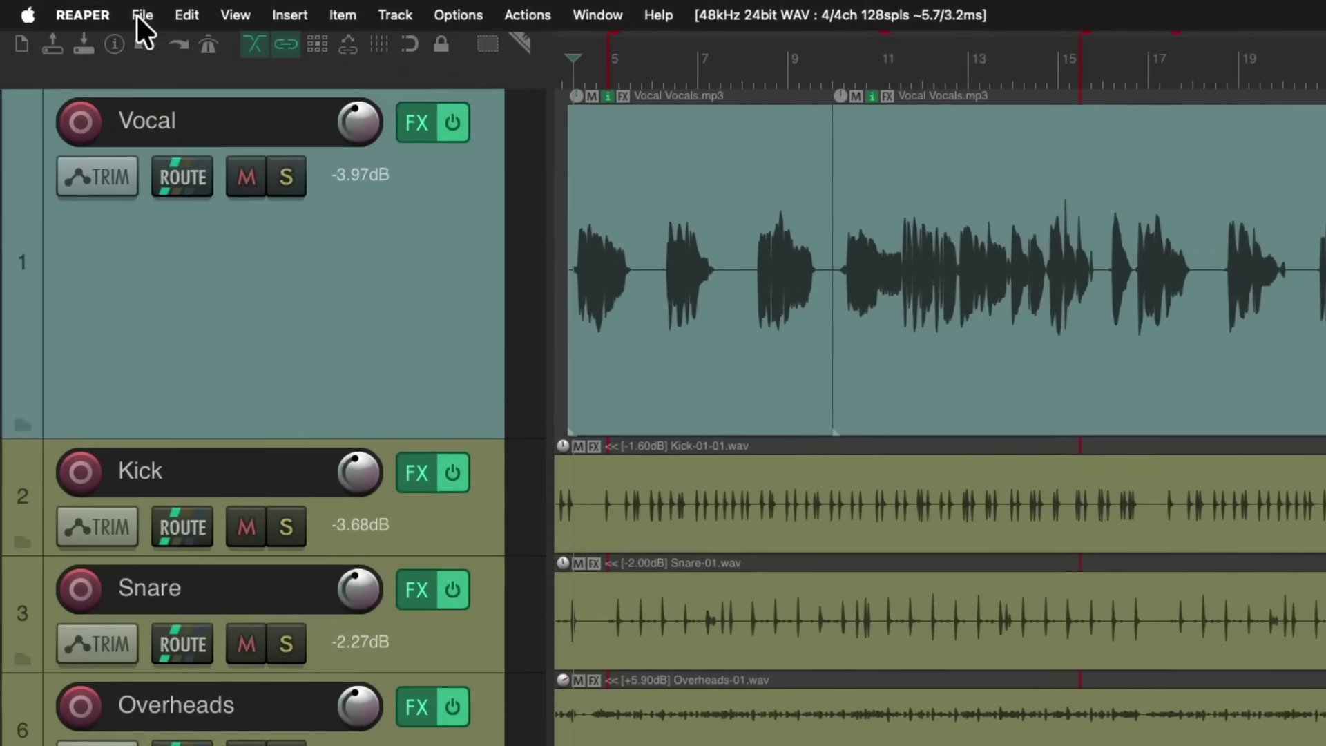
pyautogui.click(134, 14)
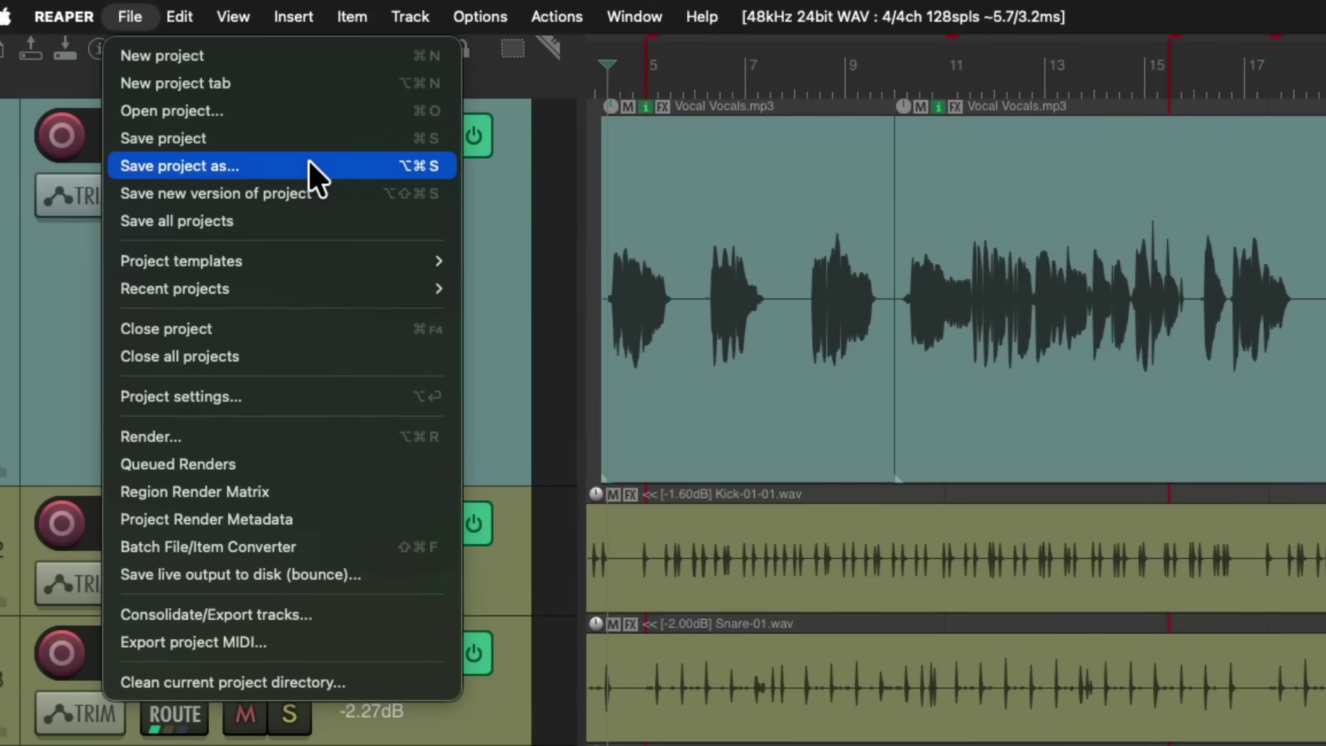
pyautogui.click(375, 168)
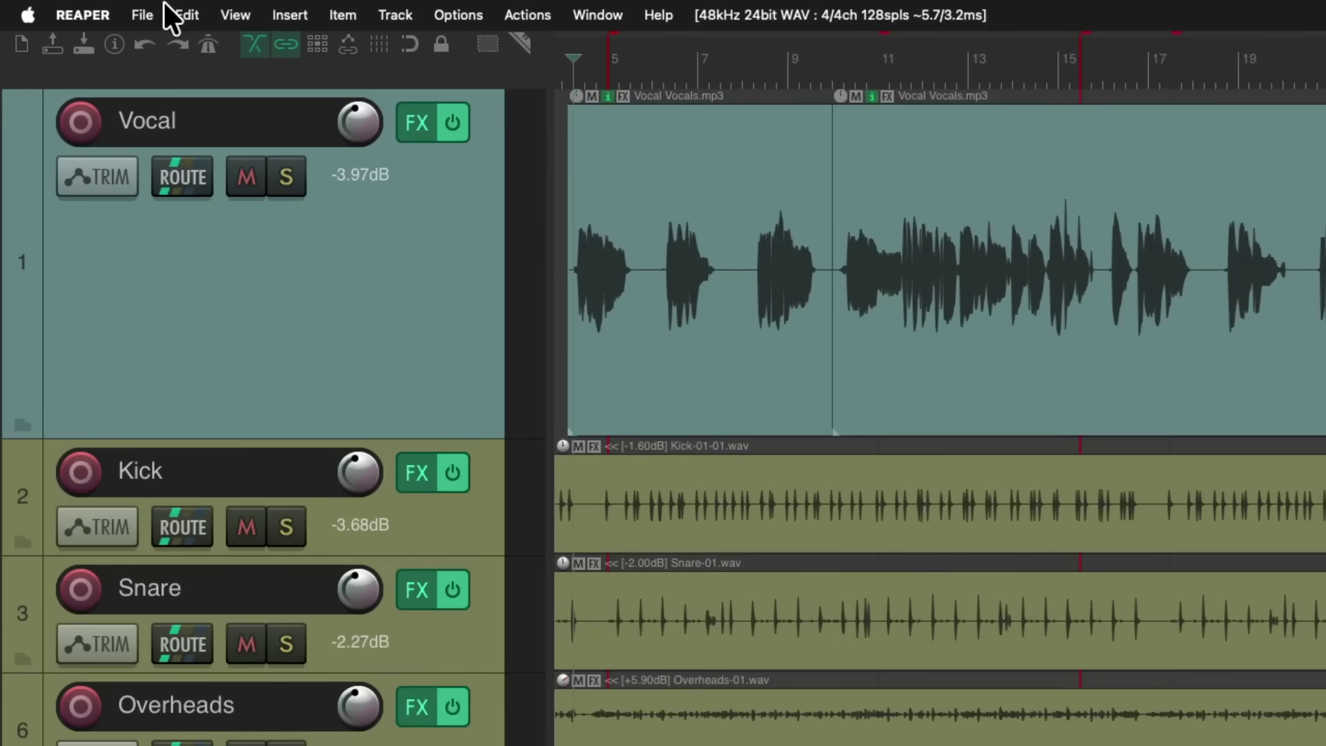
# Open the Project Settings dialog for review twice, closing it unchanged each time
pyautogui.click(151, 14)
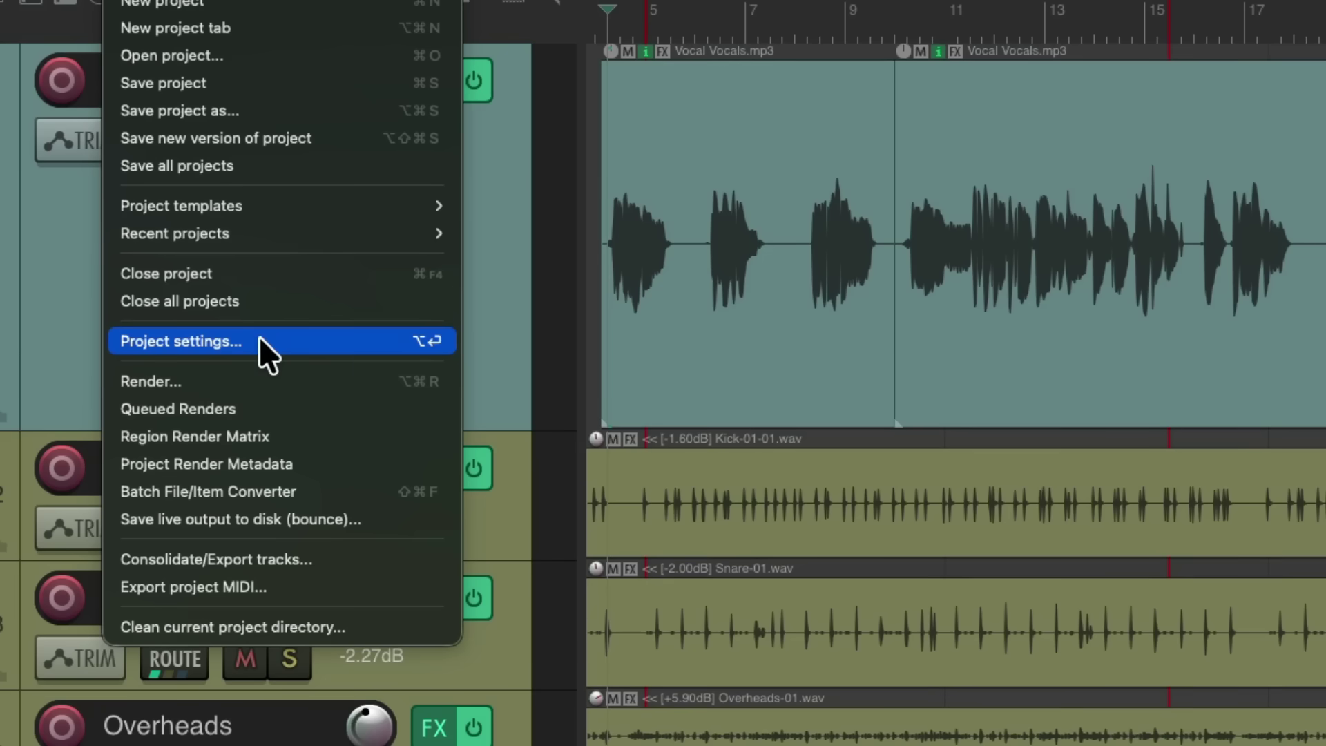
pyautogui.click(388, 338)
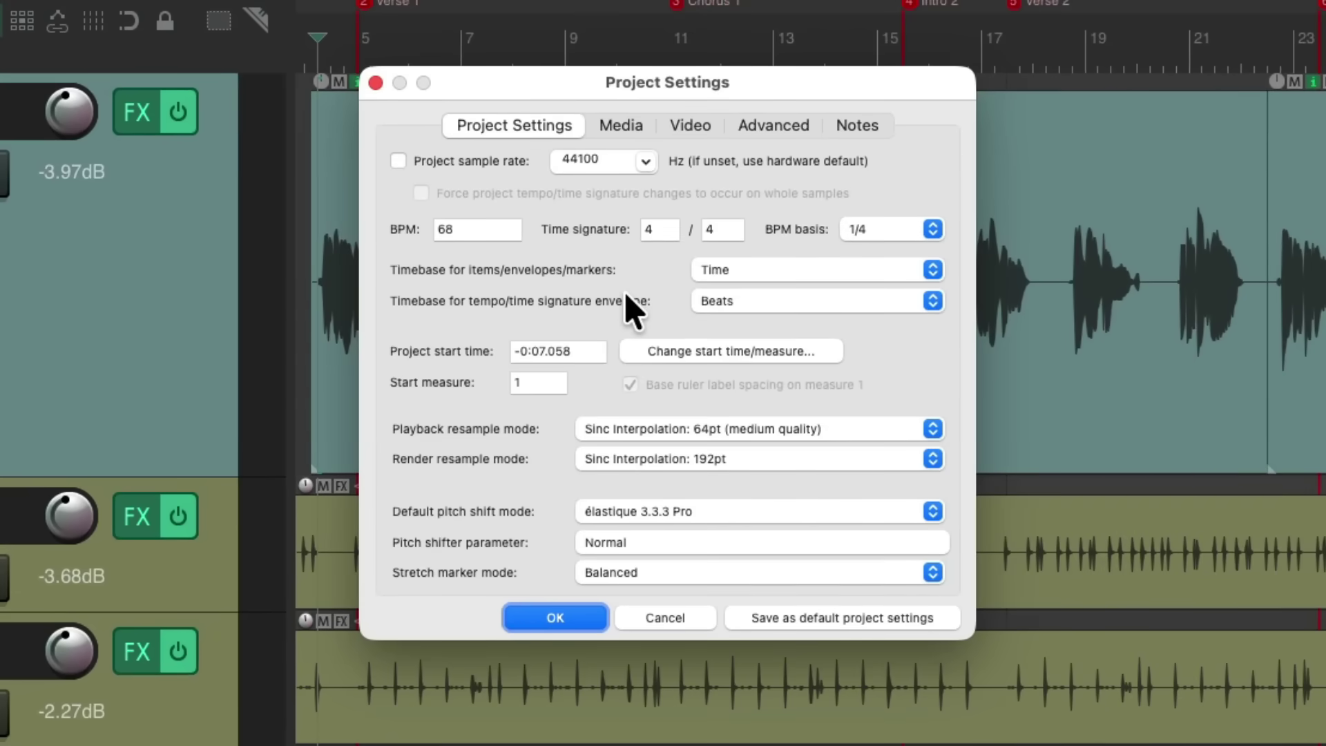
pyautogui.press('Return')
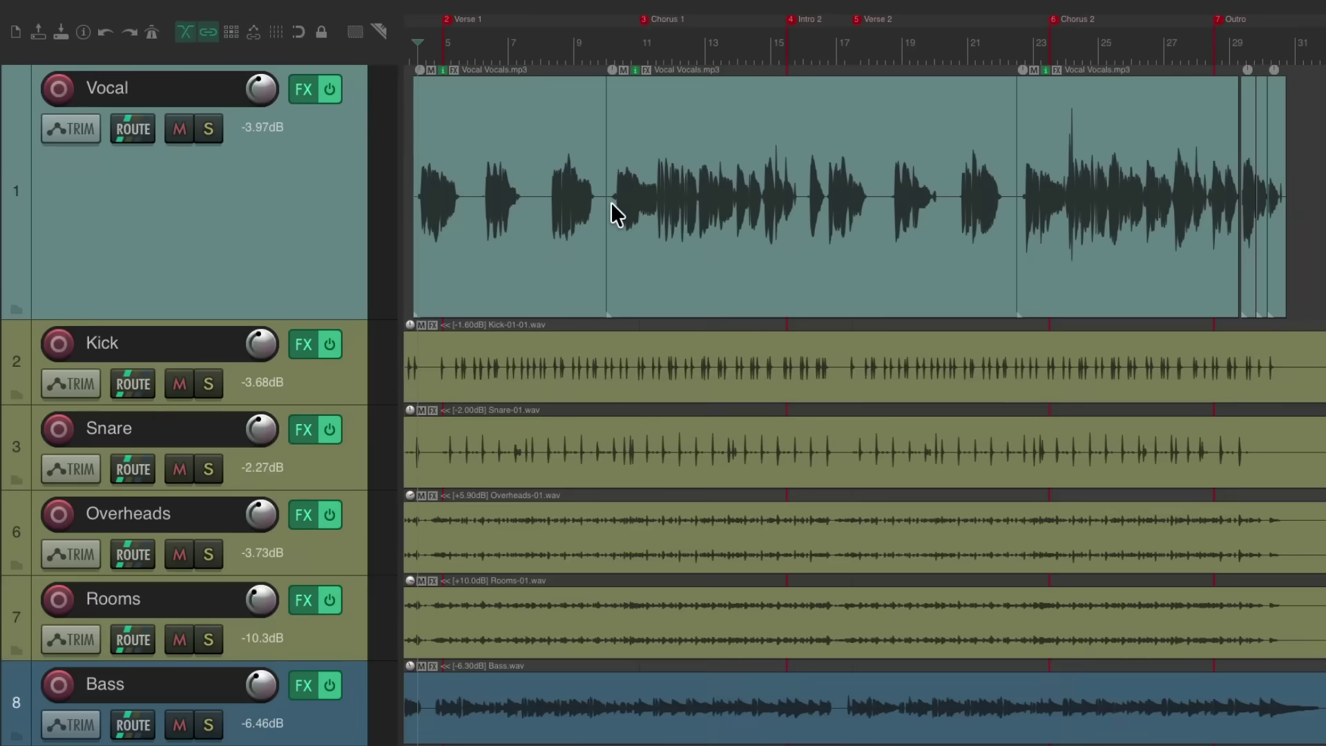
pyautogui.hotkey('alt', 'Return')
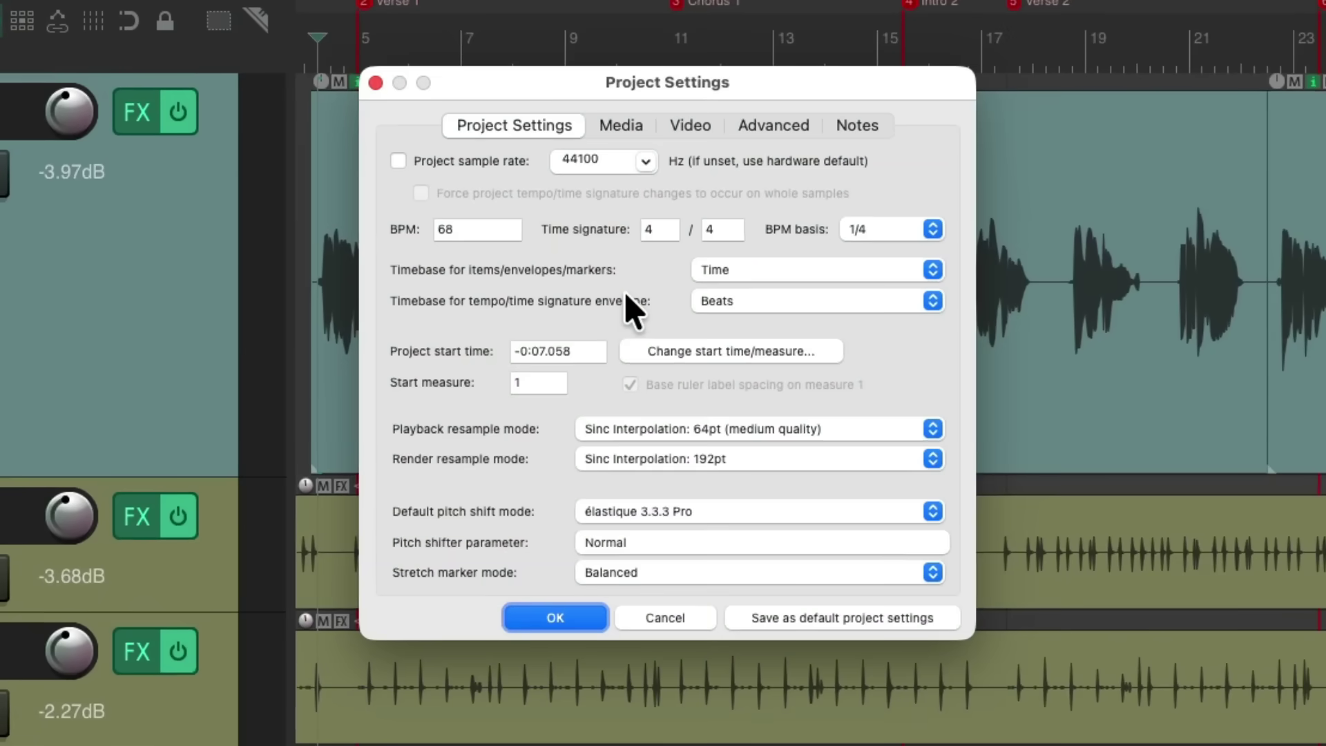
pyautogui.press('Return')
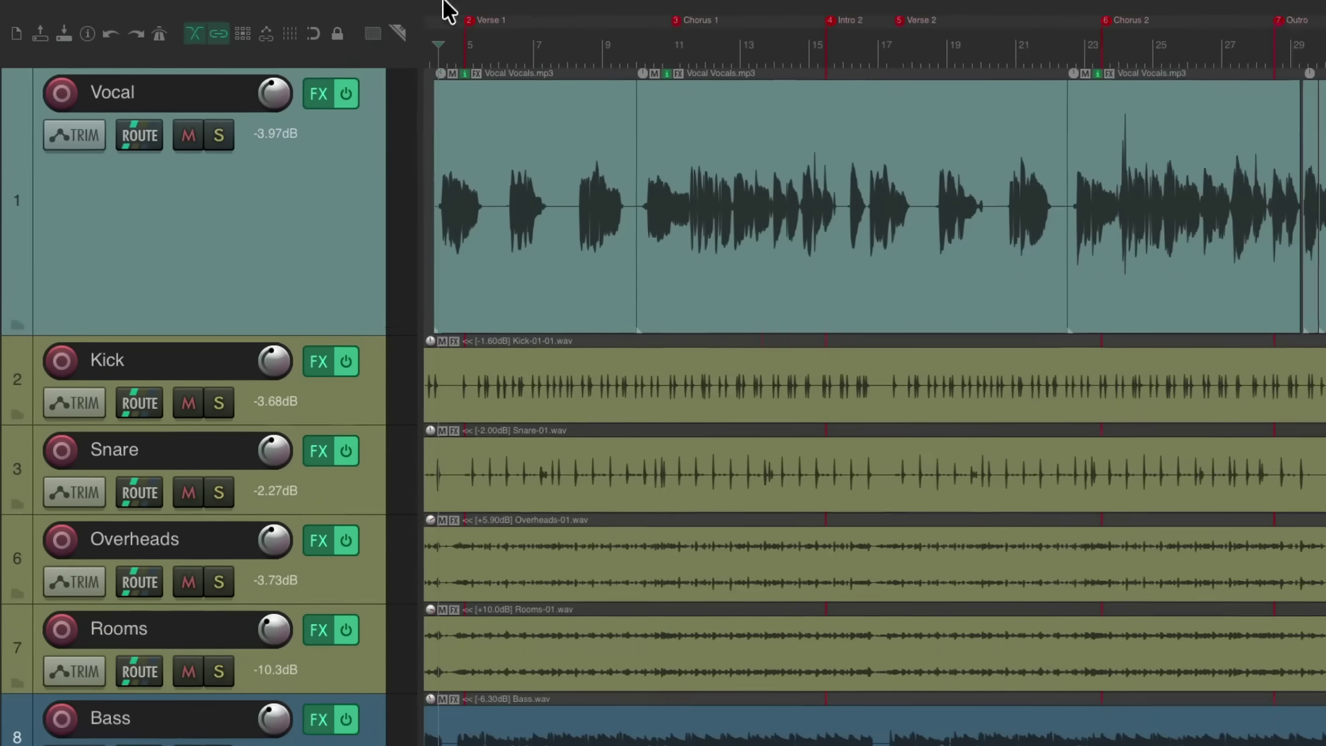
# Bring up the Mixer to view the track faders and hide it again
pyautogui.moveTo(256, 7)
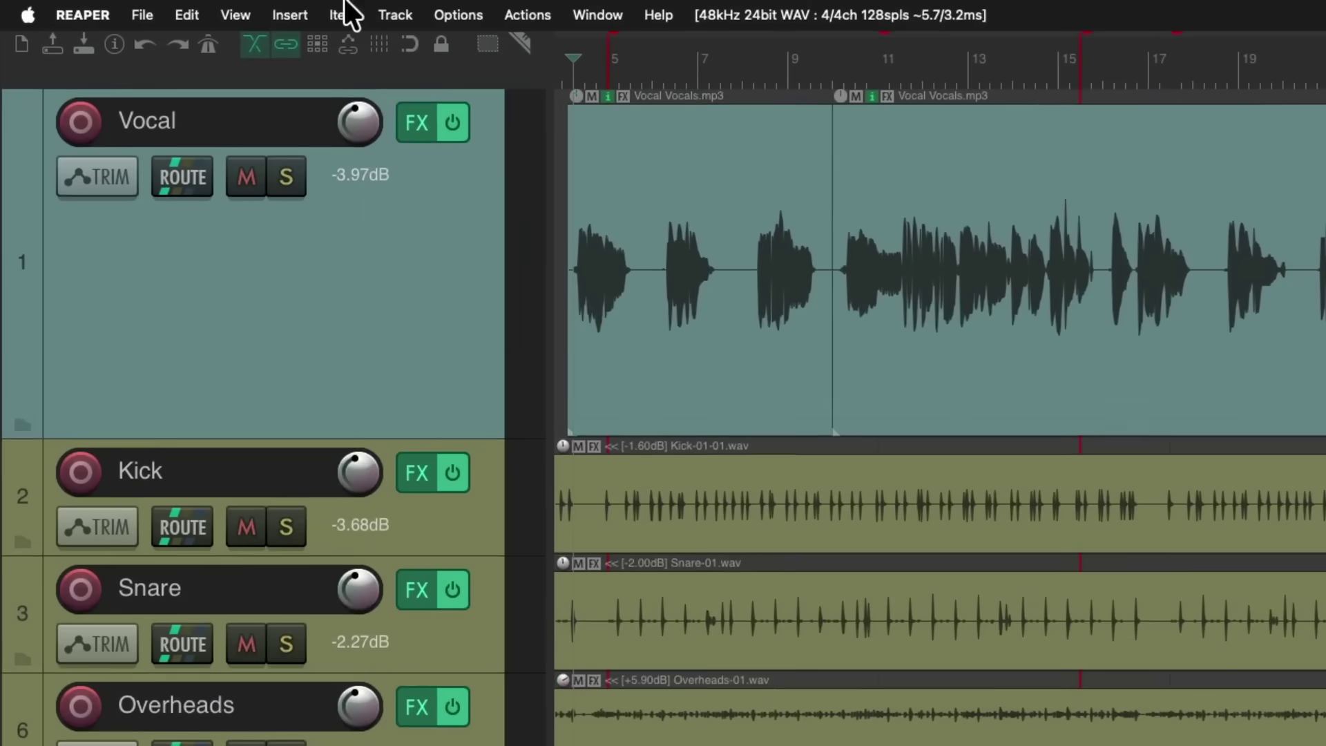
pyautogui.click(170, 11)
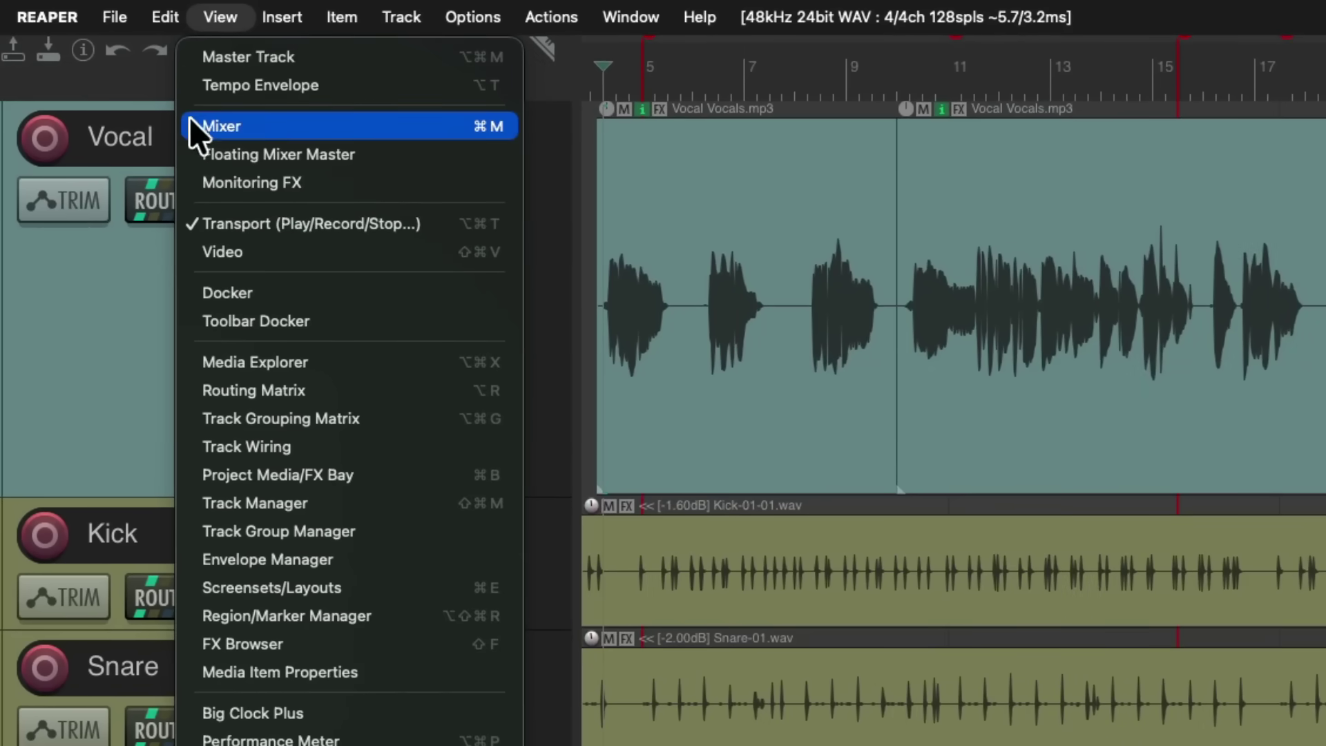
pyautogui.click(284, 126)
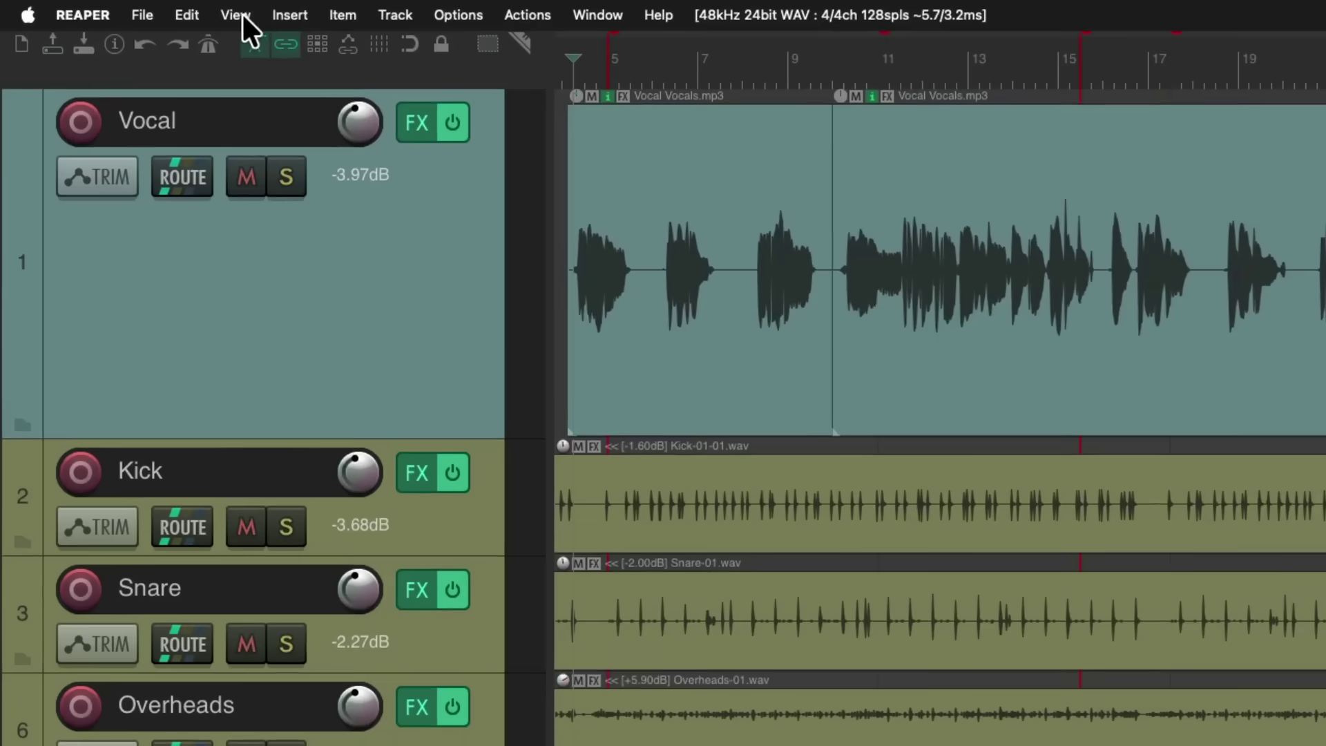
pyautogui.click(238, 14)
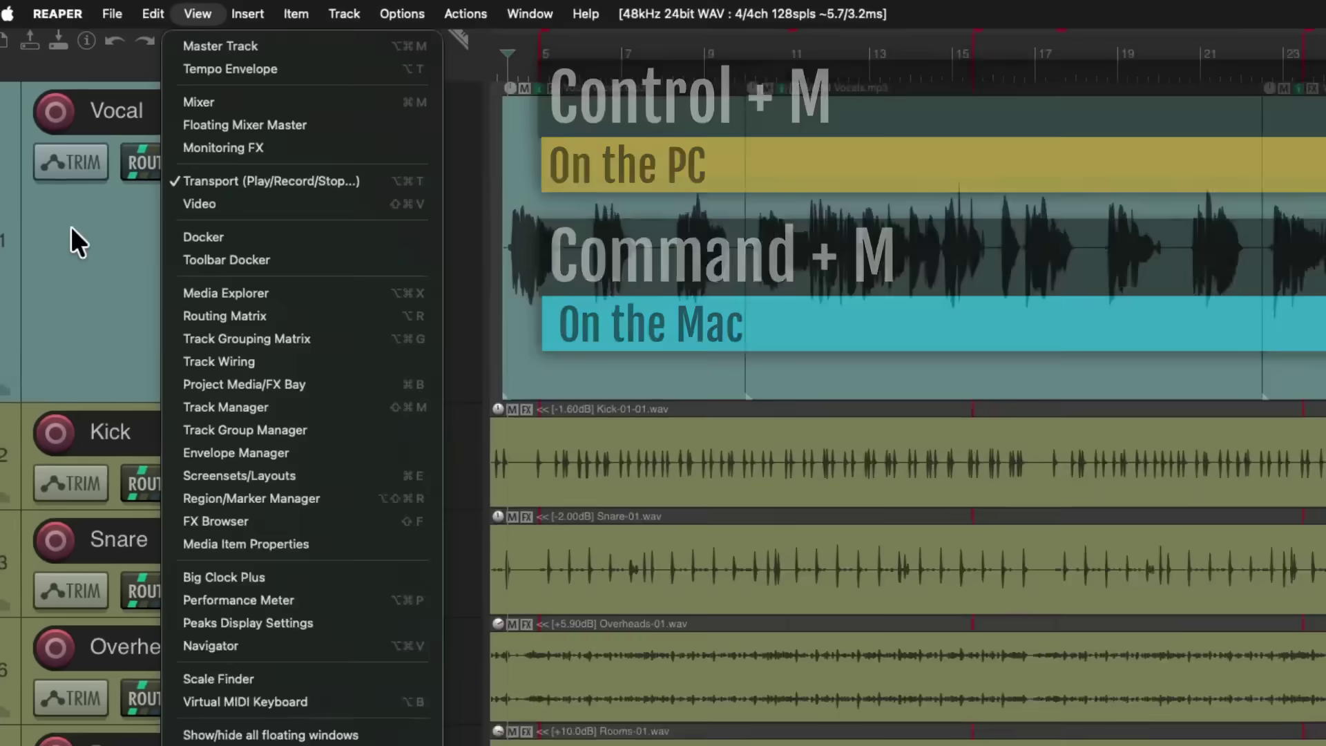
pyautogui.click(35, 302)
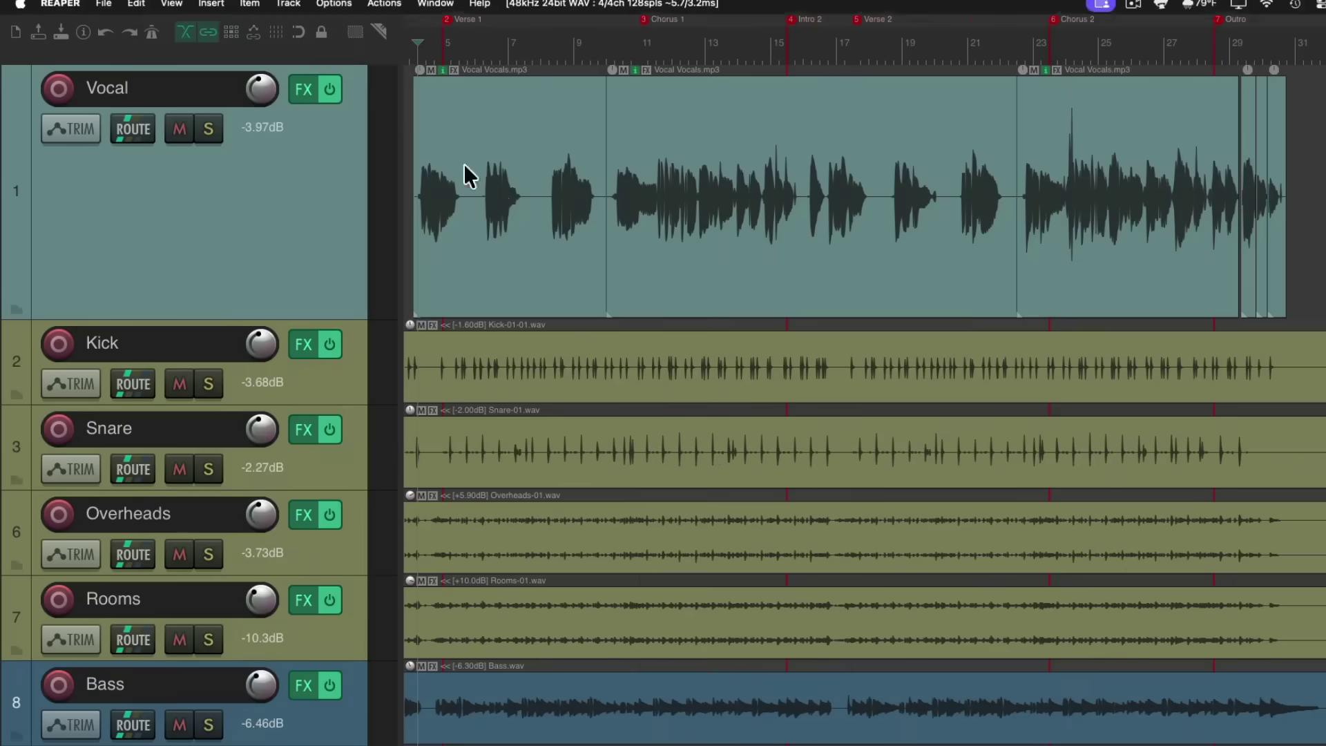
pyautogui.press('super+m')
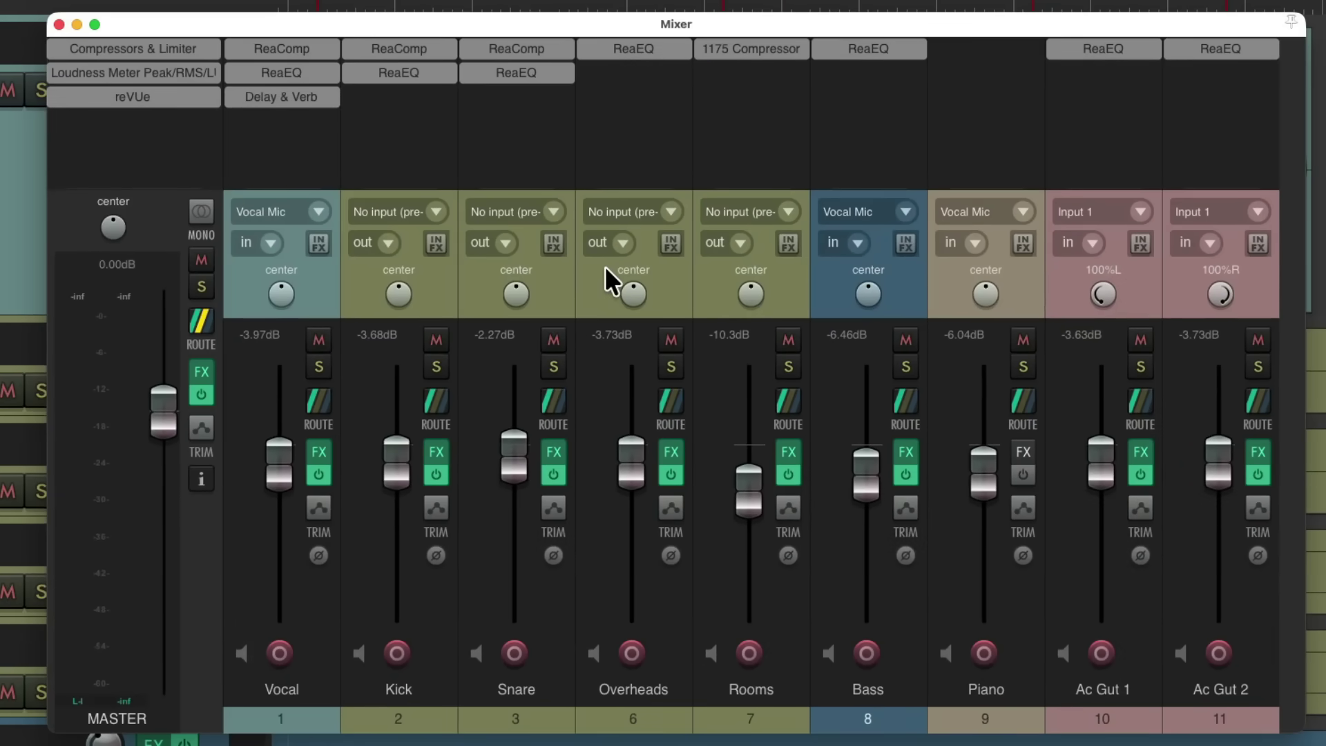
pyautogui.press('super+m')
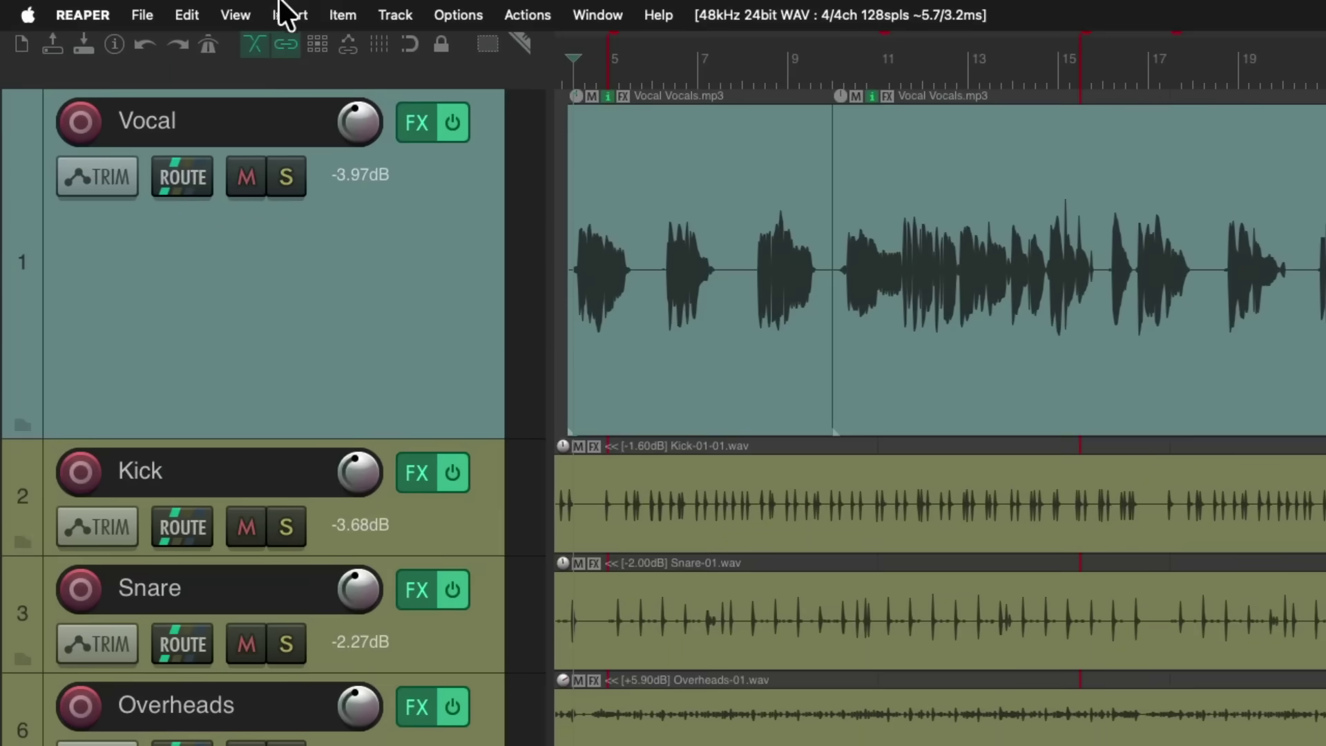
# Toggle the master track on and off above the Vocal track three times, leaving it hidden
pyautogui.click(232, 15)
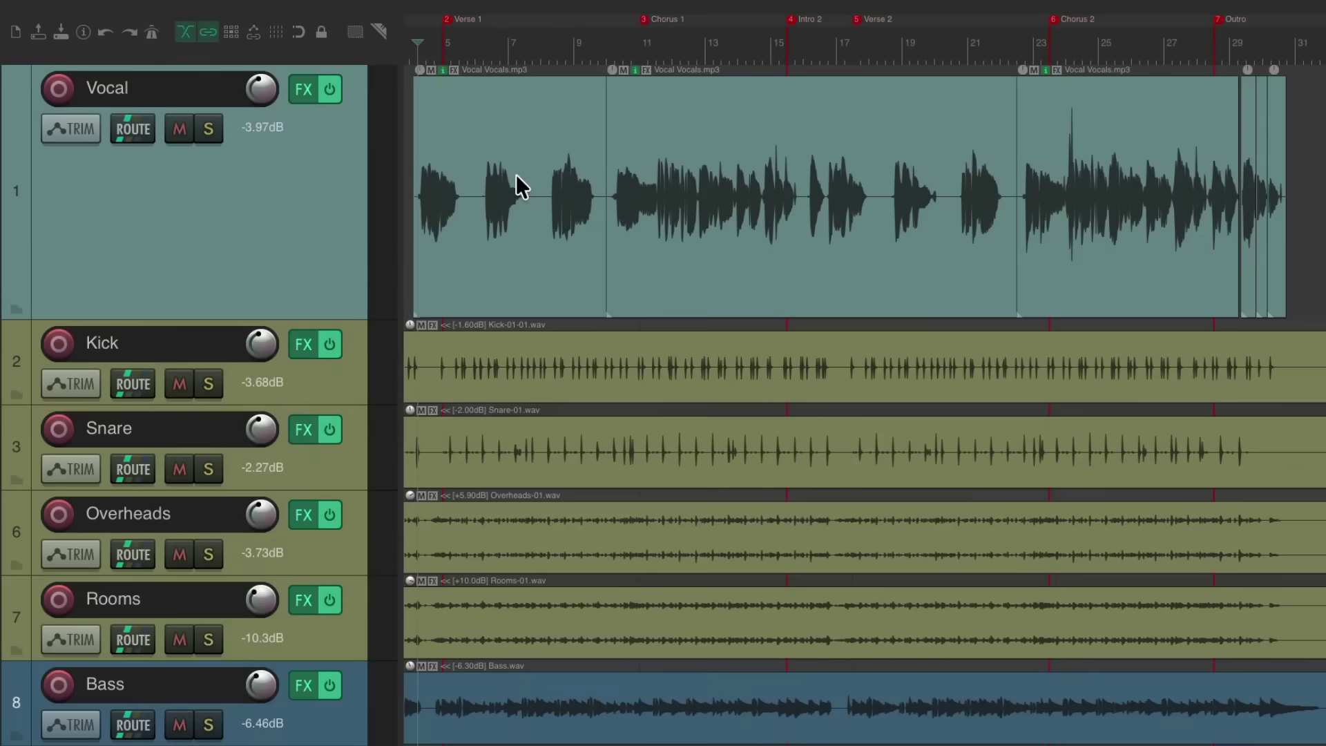
pyautogui.hotkey('ctrl', 'alt', 'm')
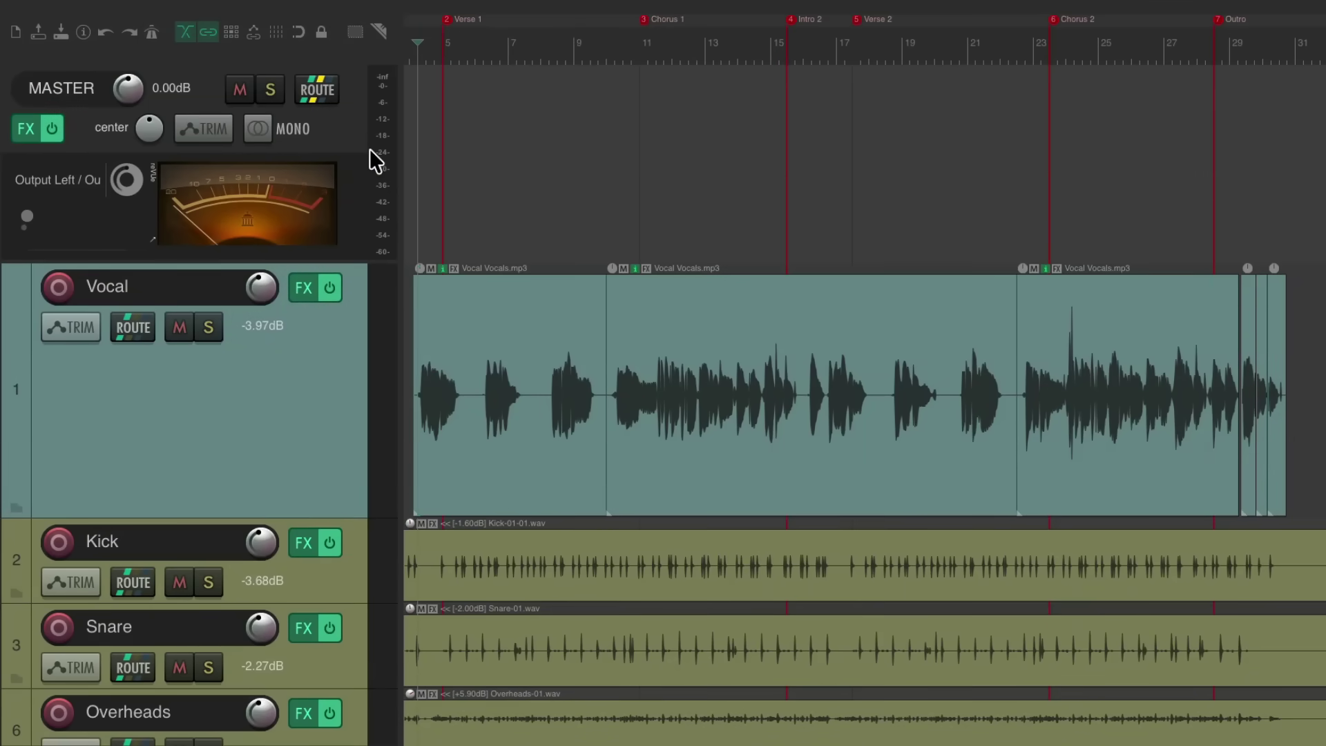
pyautogui.hotkey('ctrl', 'alt', 'm')
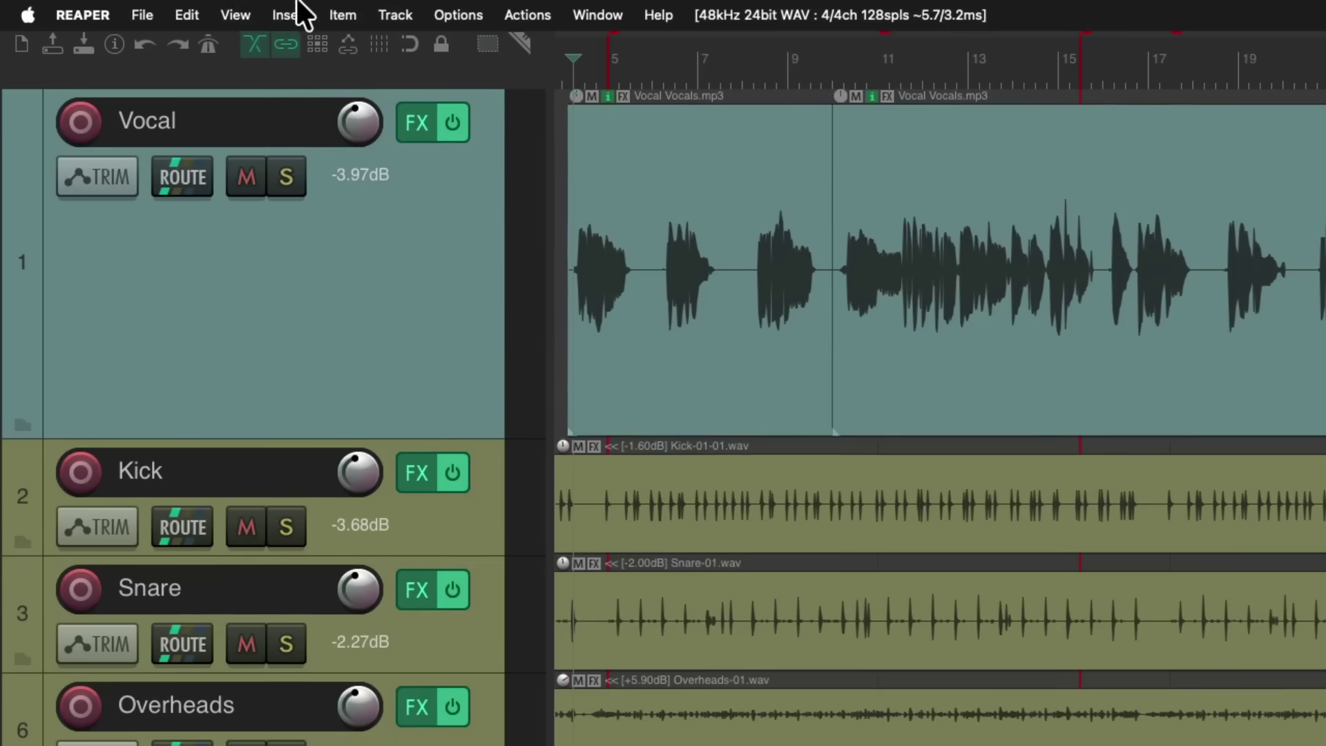
pyautogui.click(237, 12)
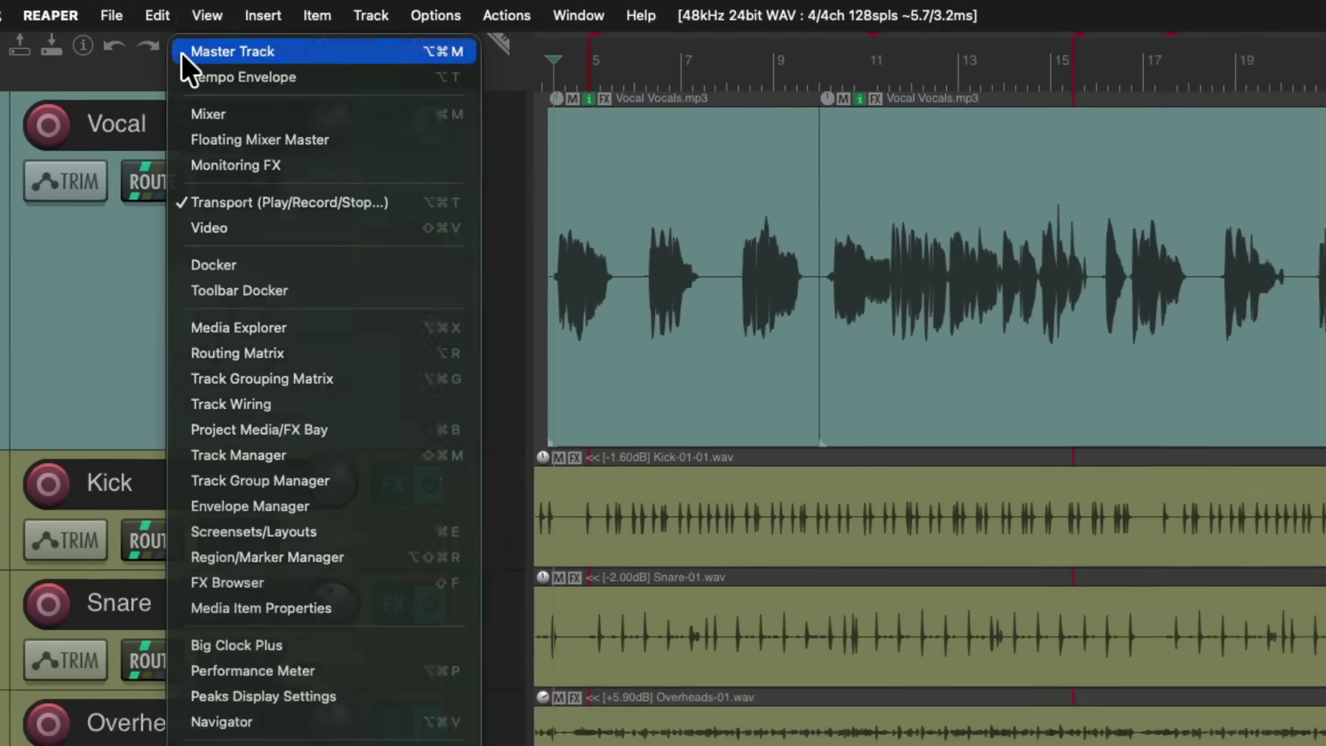
pyautogui.click(192, 58)
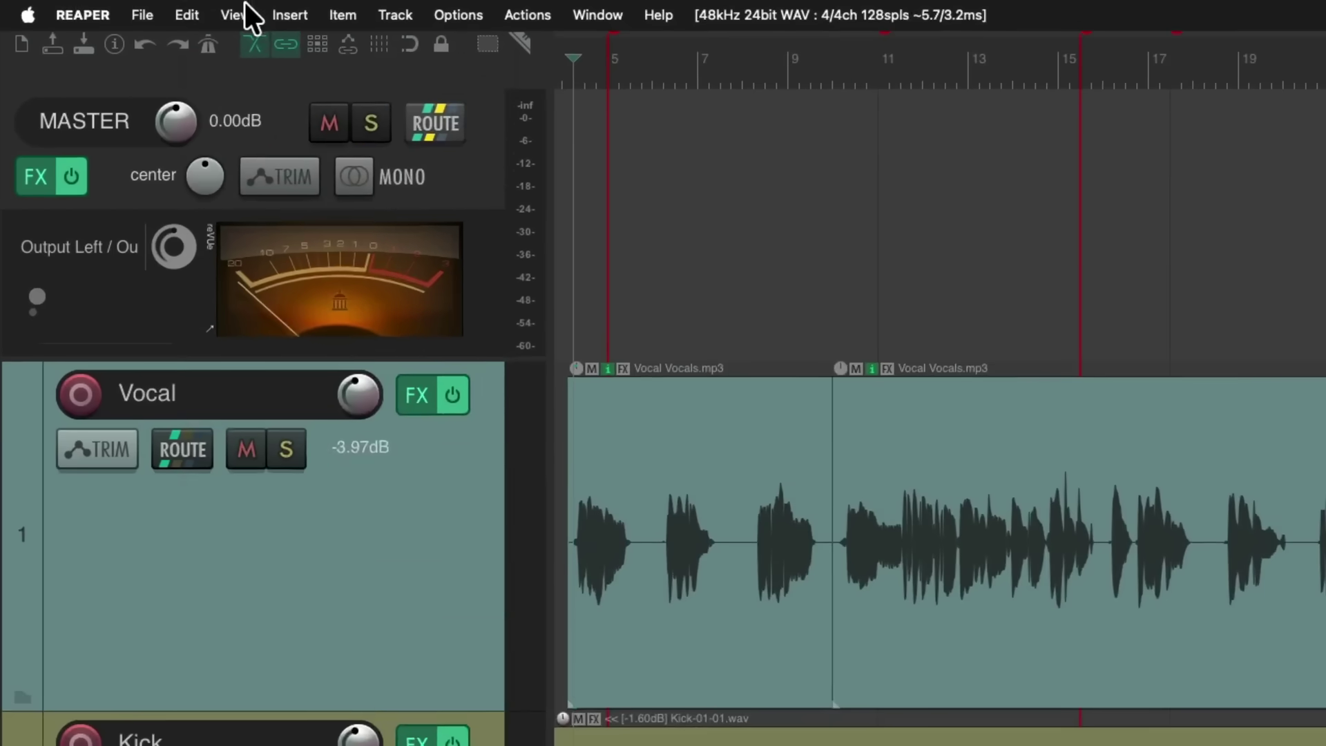
pyautogui.click(205, 6)
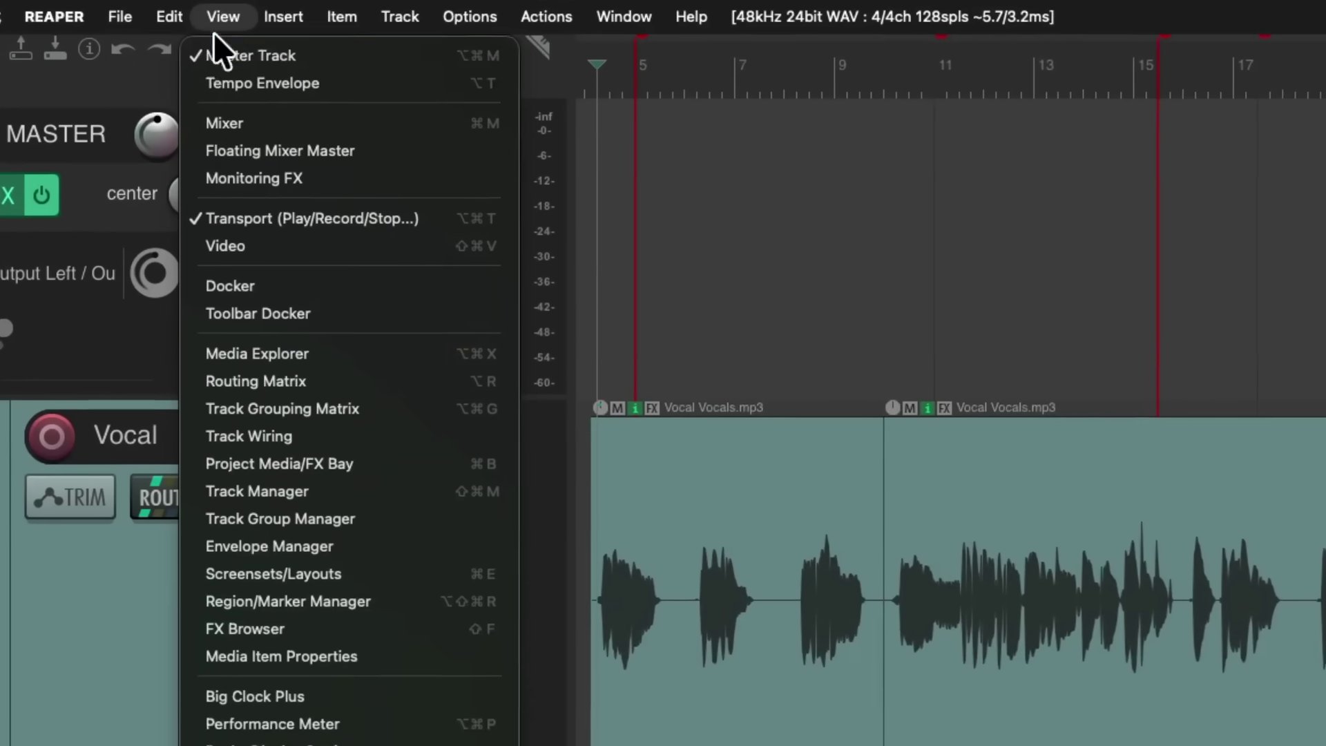
pyautogui.click(213, 53)
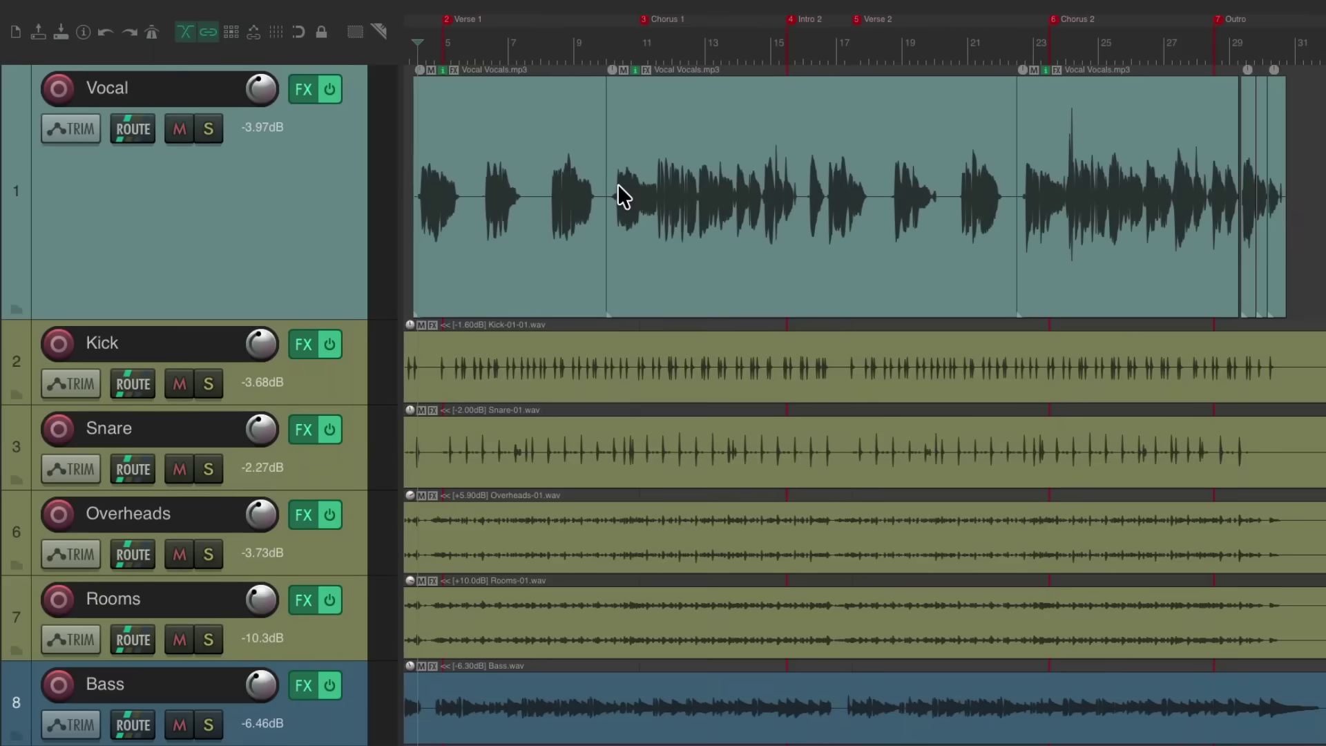
pyautogui.hotkey('ctrl', 'alt', 'm')
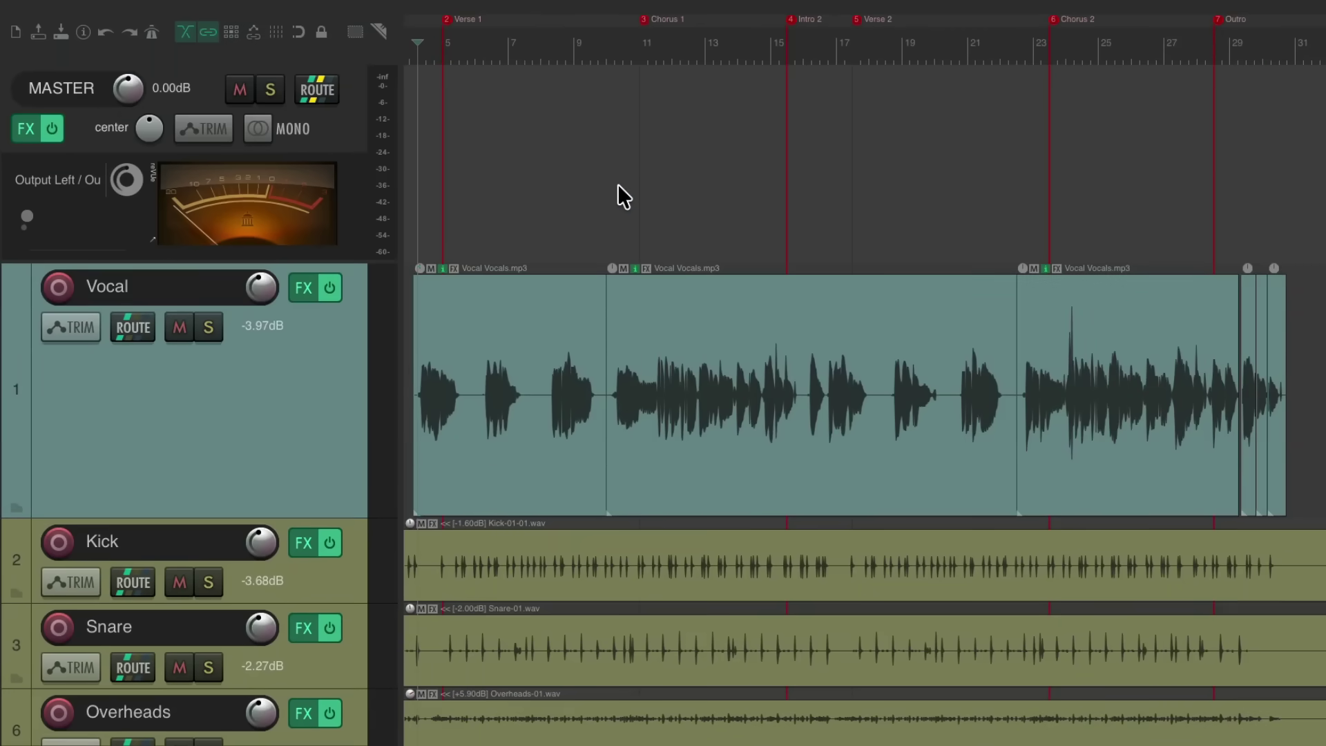
pyautogui.hotkey('ctrl', 'alt', 'm')
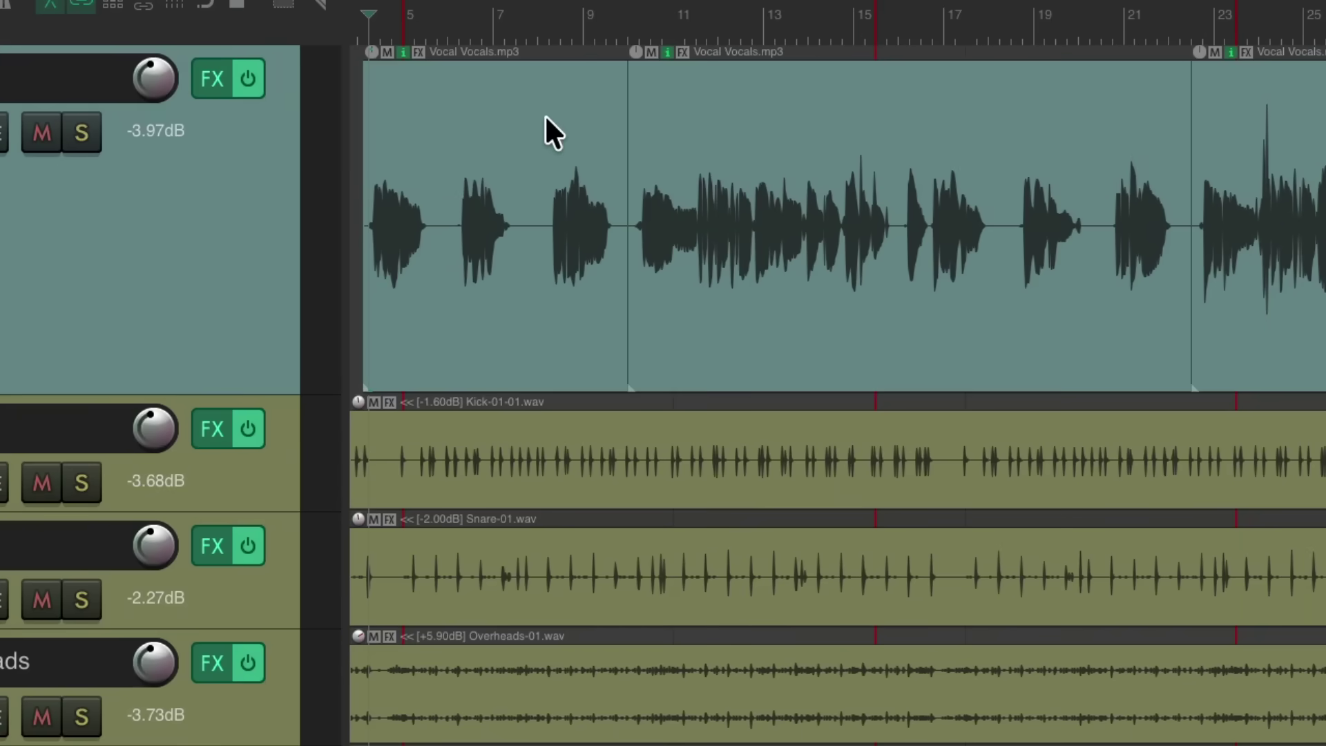
# View the Media Item Properties of the first Vocal Vocals.mp3 item twice, closing the dialog without changes
pyautogui.rightClick(545, 115)
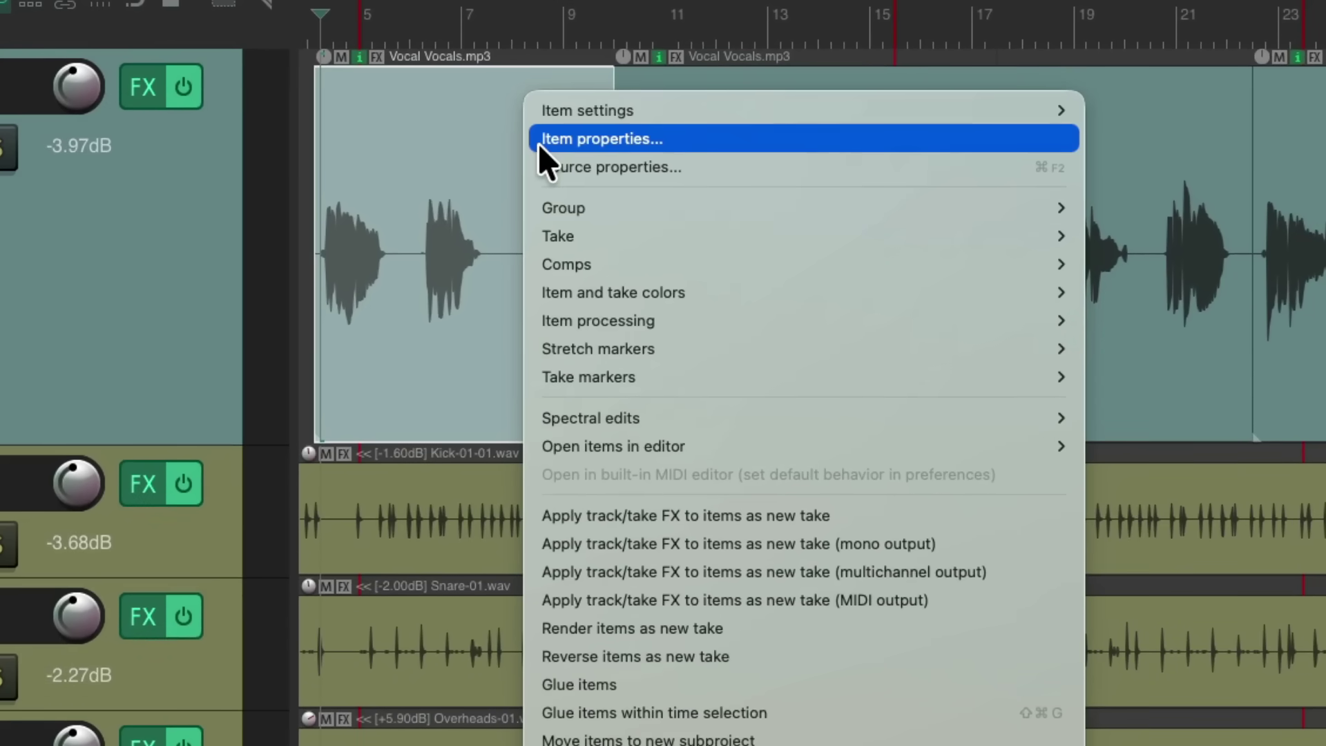
pyautogui.click(672, 138)
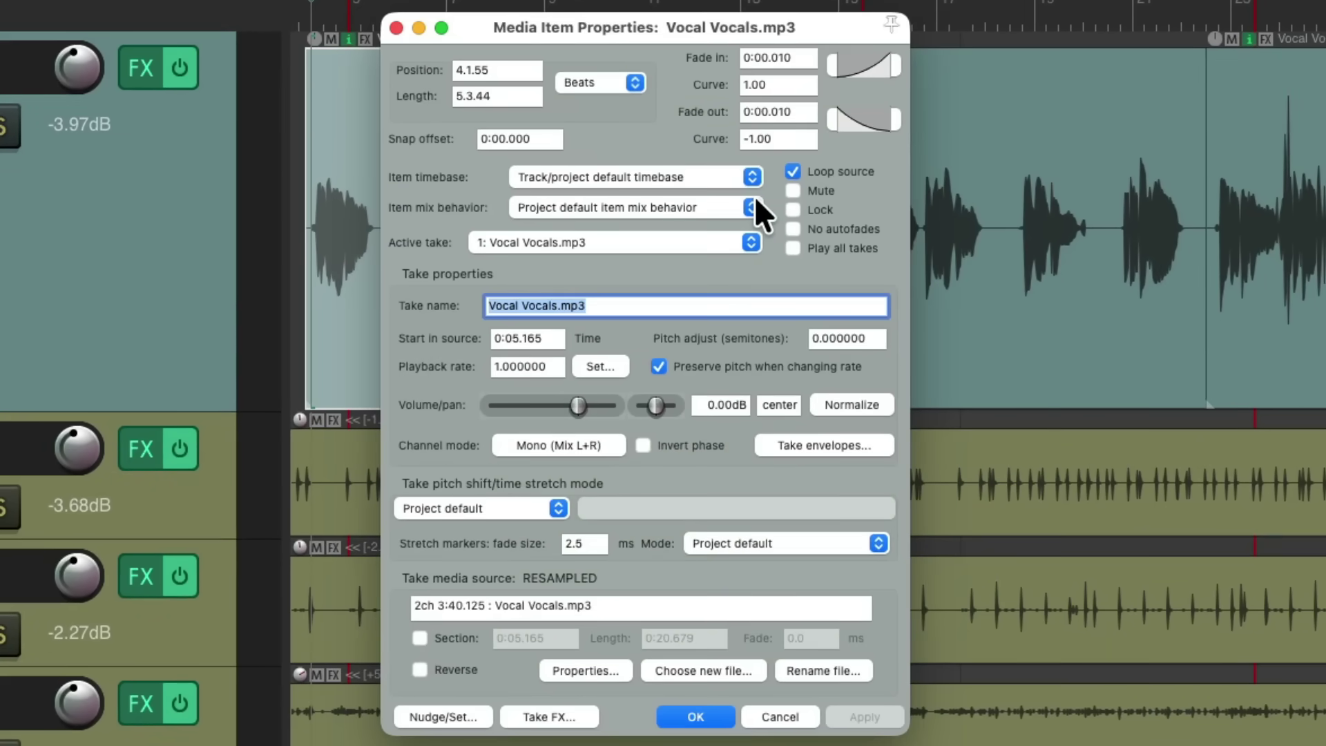
pyautogui.press('Escape')
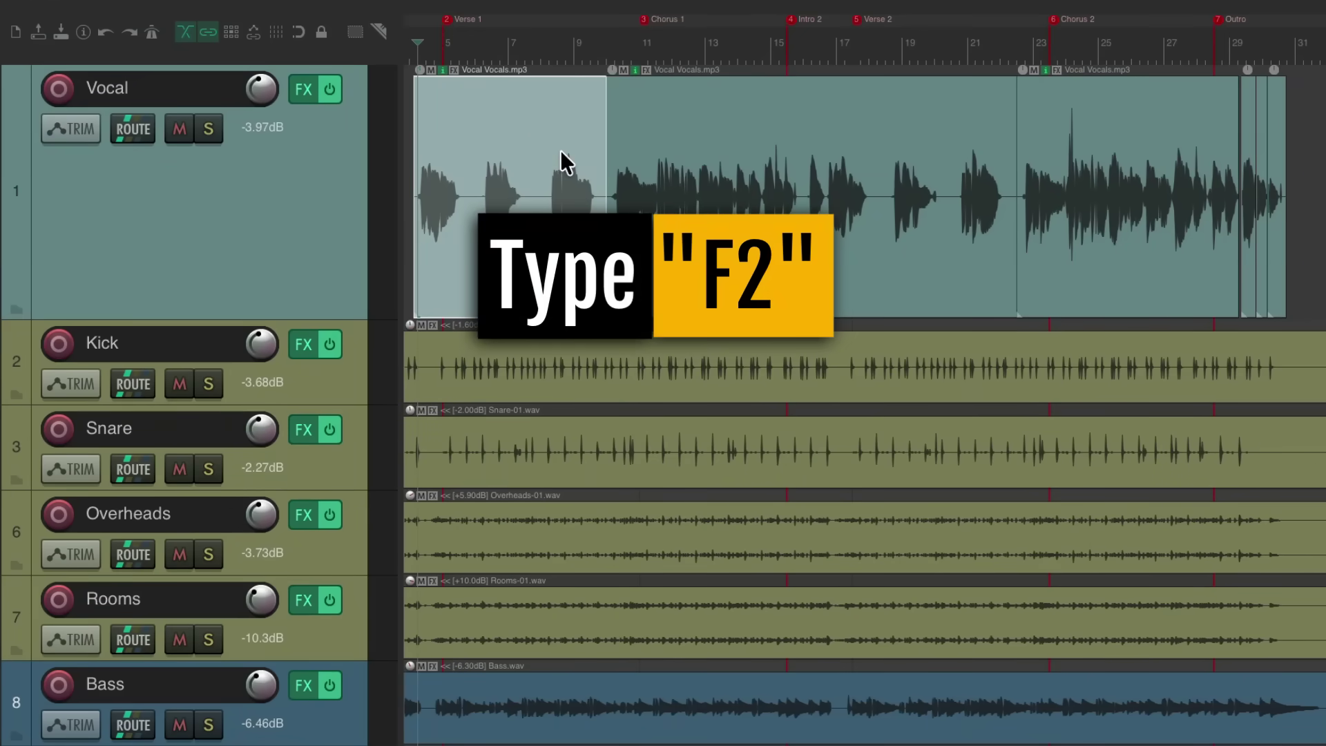
pyautogui.press('F2')
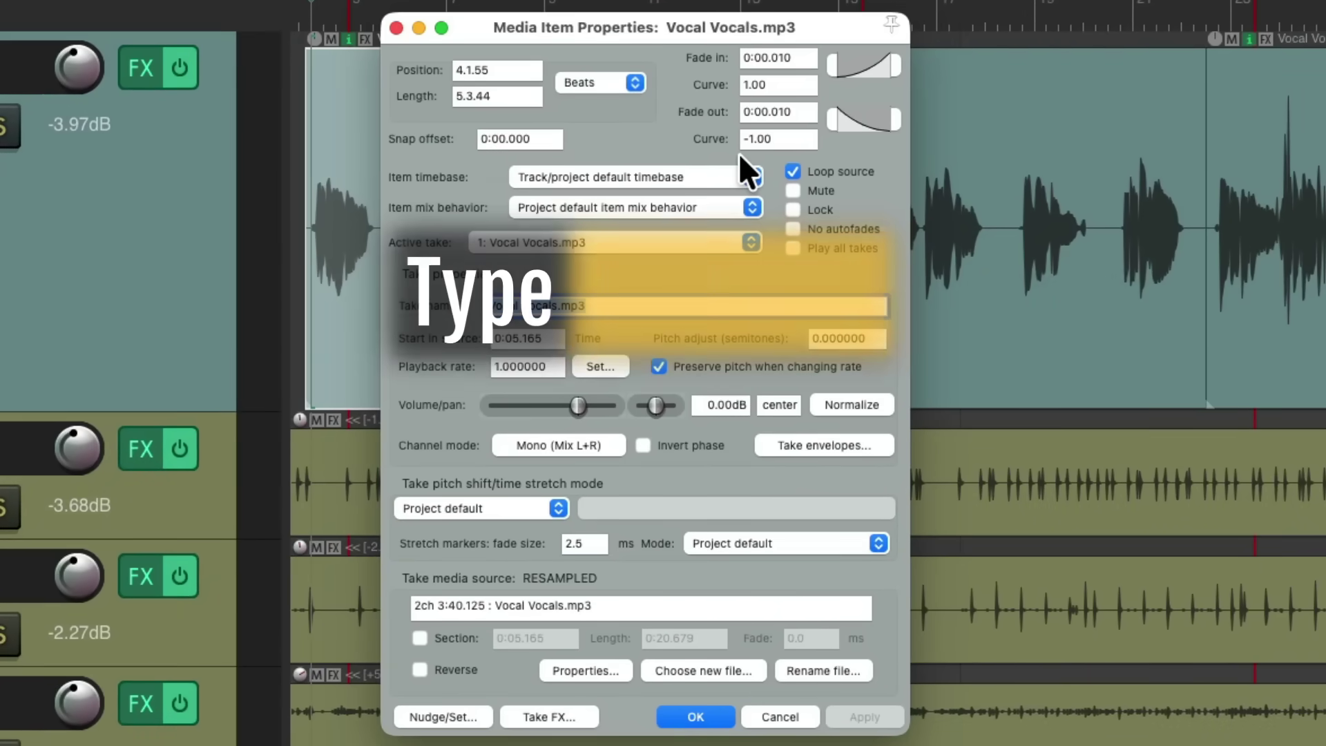
pyautogui.press('Return')
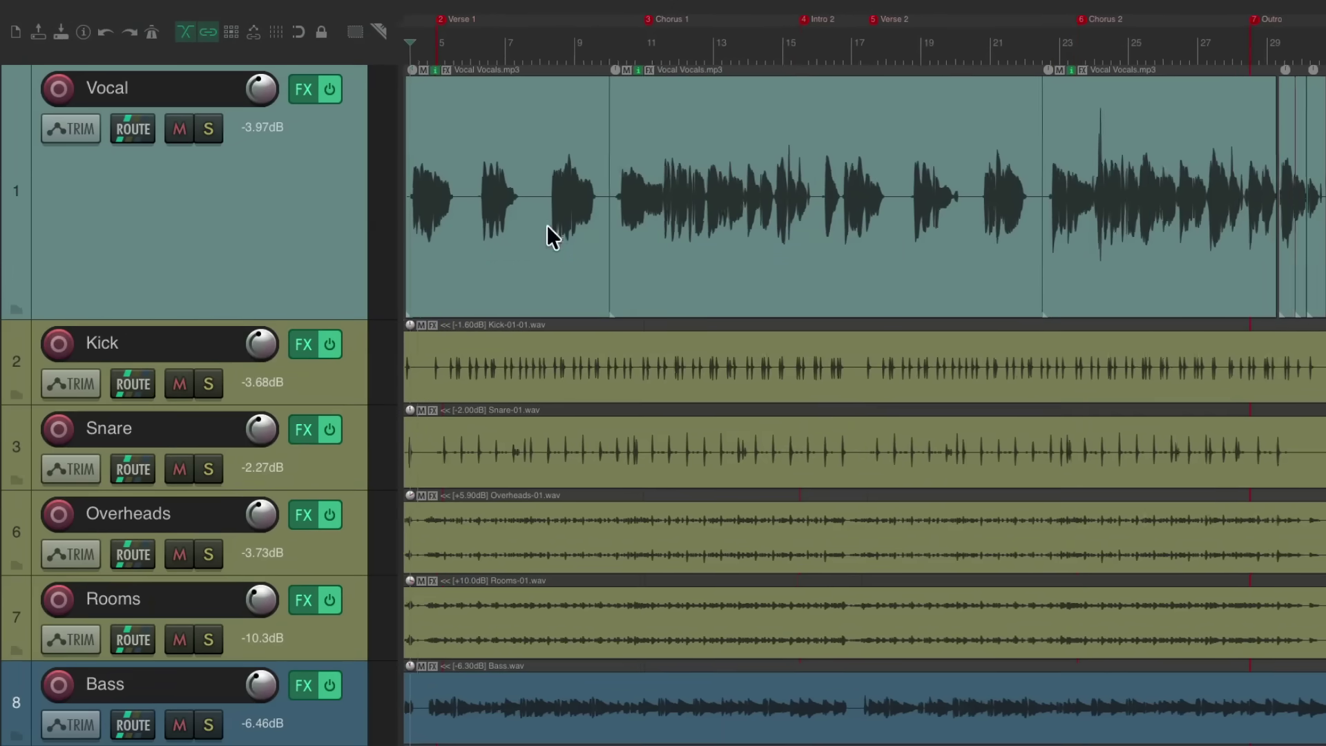
# Split the first Vocal item at 8.3.58, in the quiet gap between two sung notes, and undo the split
pyautogui.scroll(10, 546, 223)
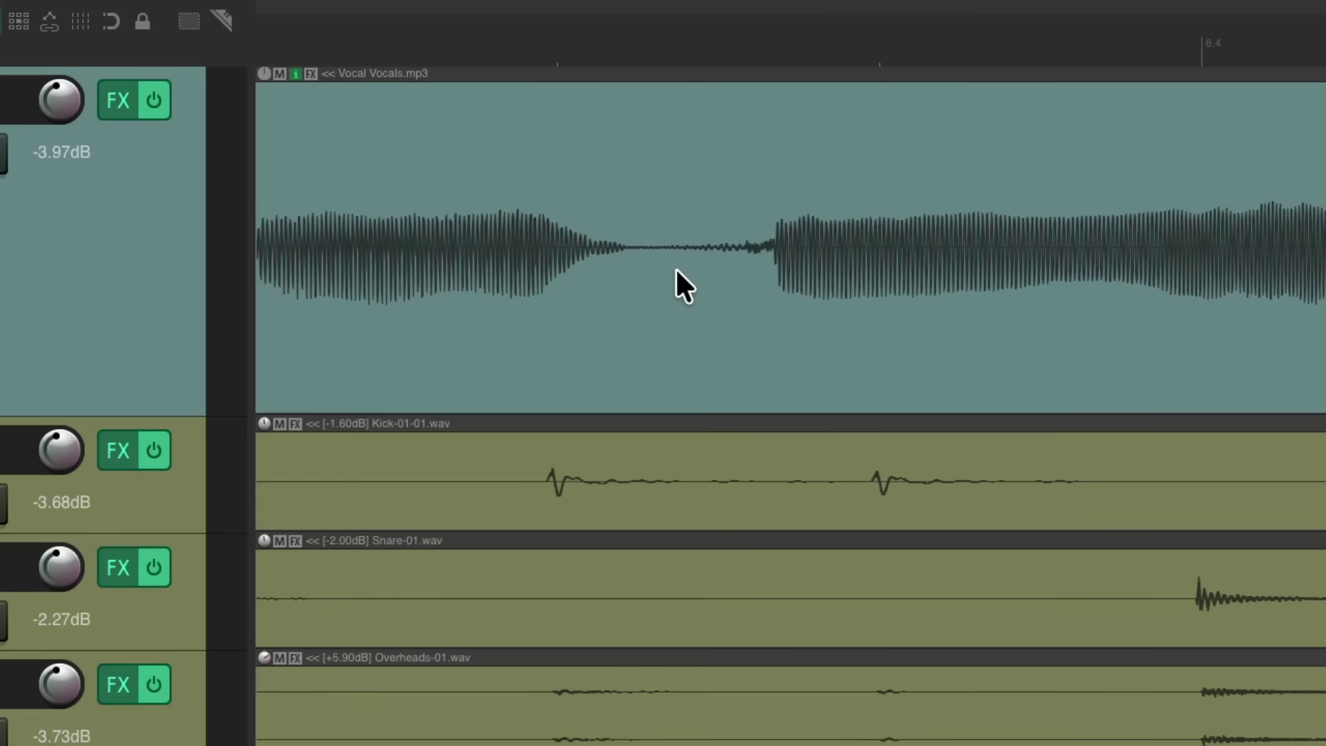
pyautogui.click(664, 269)
pyautogui.rightClick(663, 271)
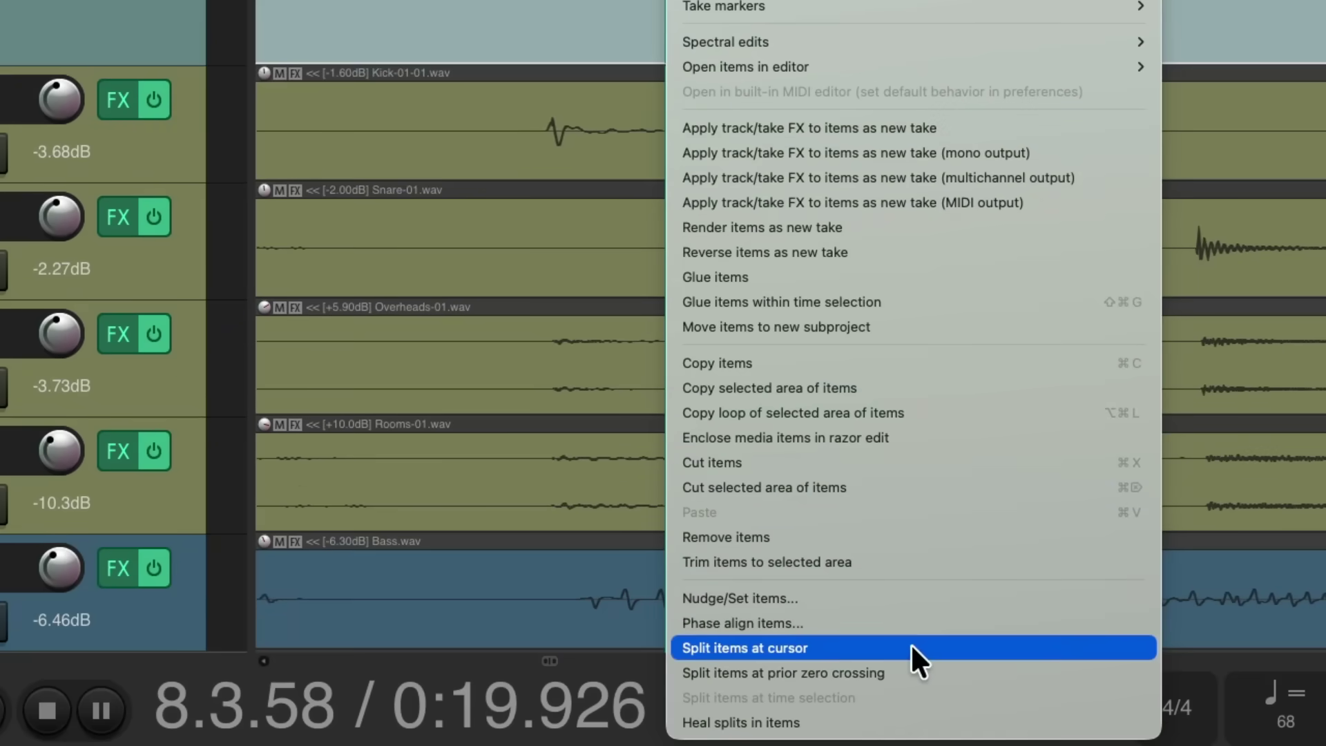
pyautogui.click(911, 646)
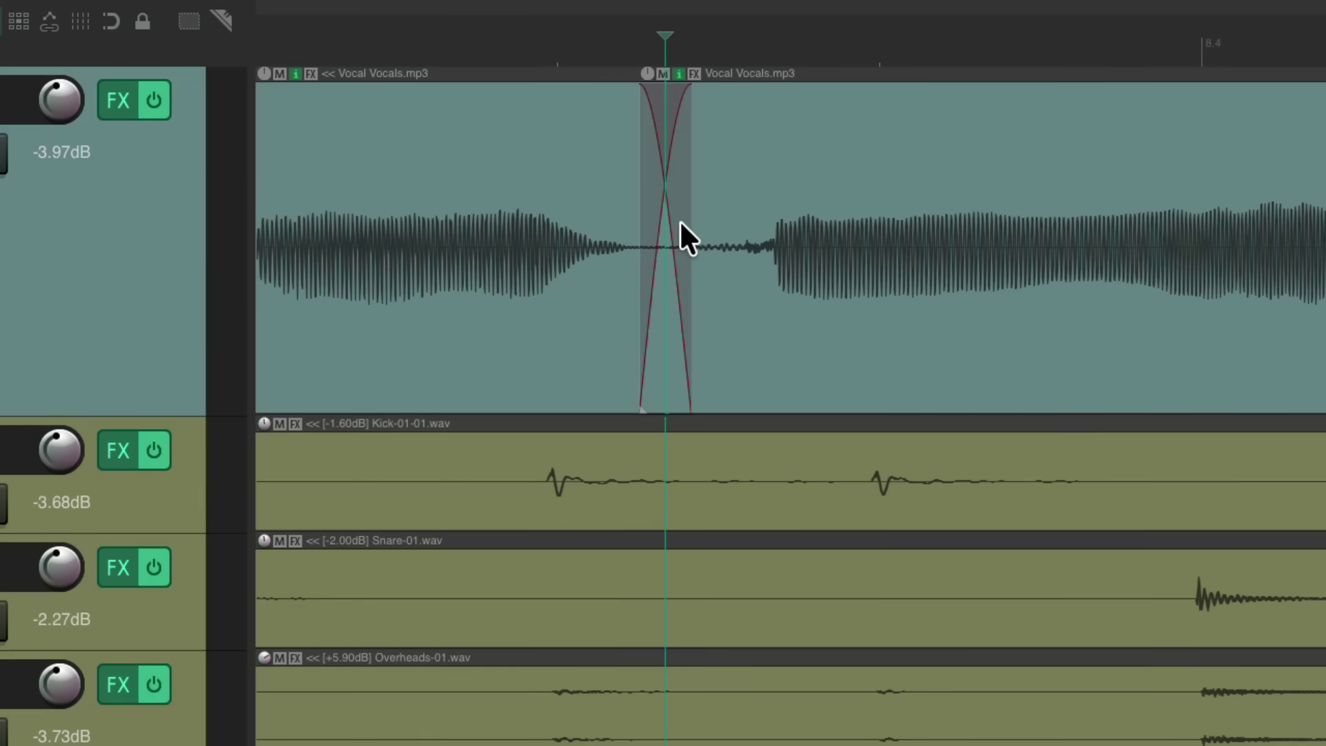
pyautogui.hotkey('ctrl', 'z')
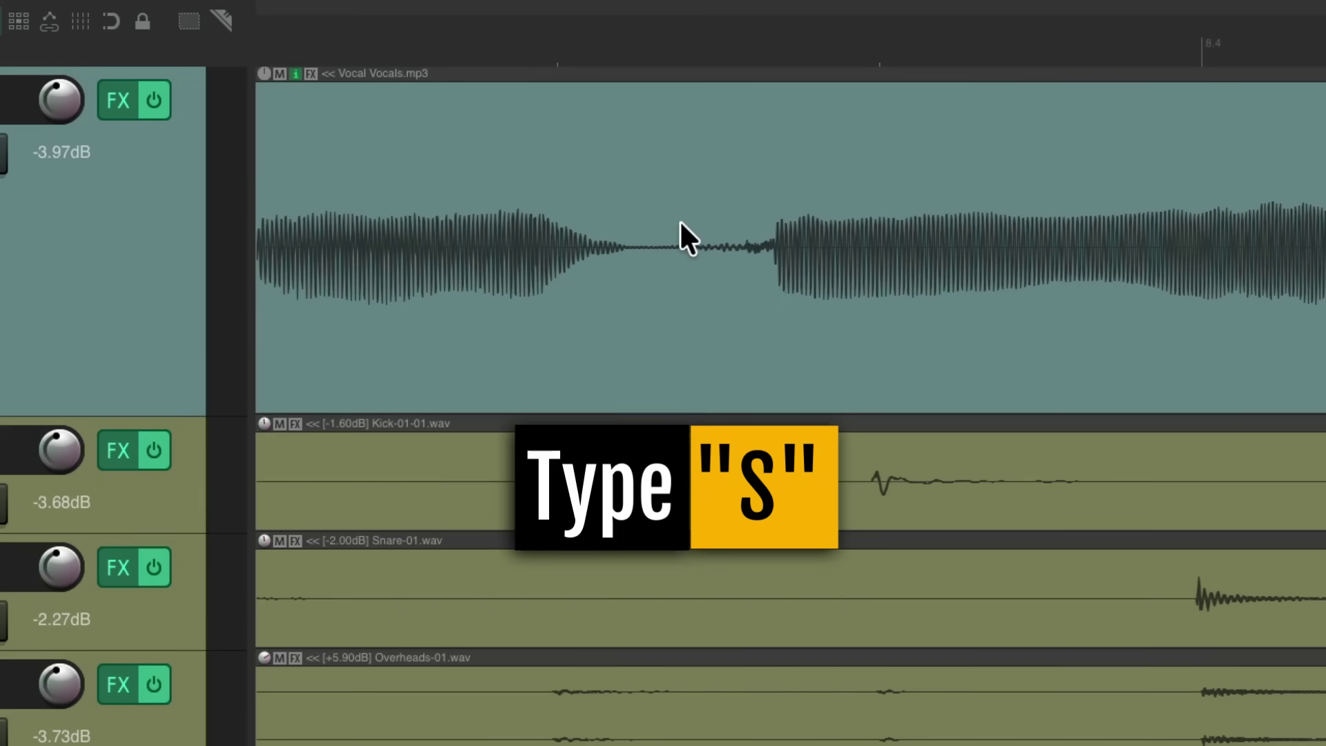
pyautogui.click(658, 269)
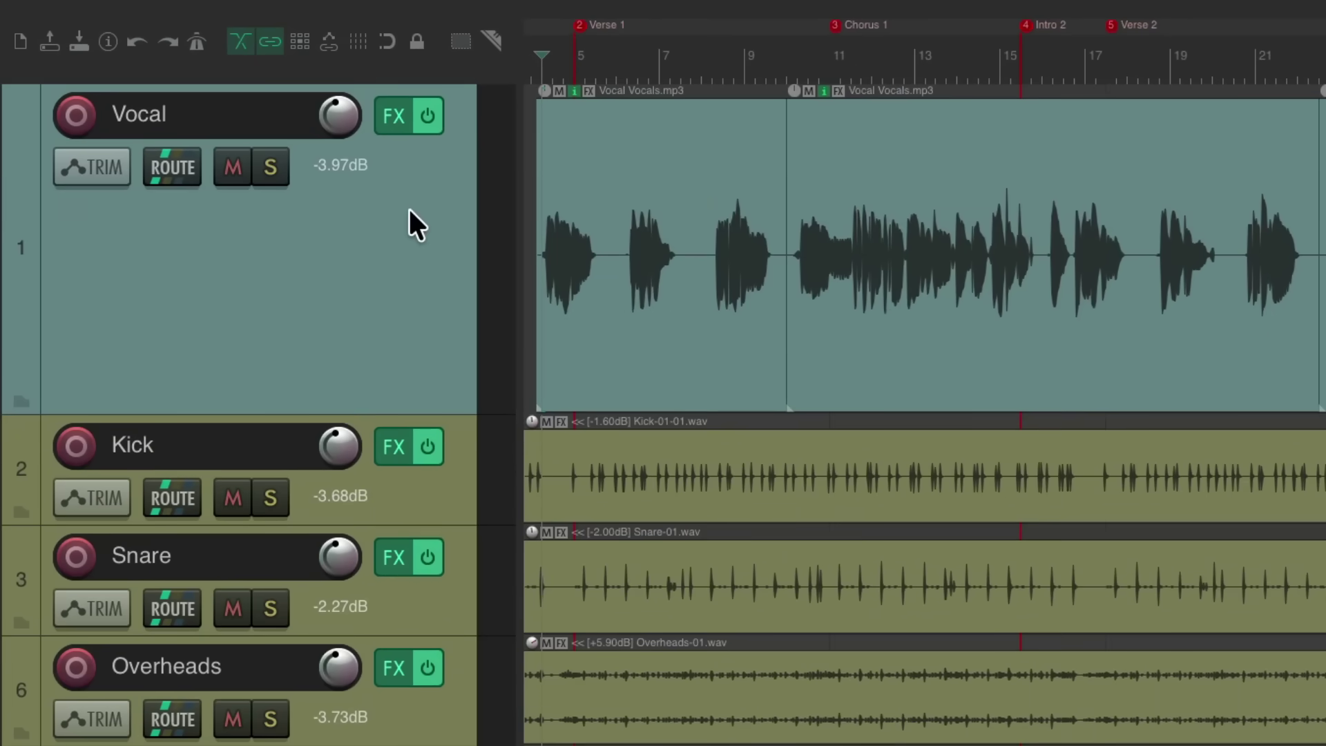
# Insert a new track below the Vocal track and undo it
pyautogui.rightClick(409, 208)
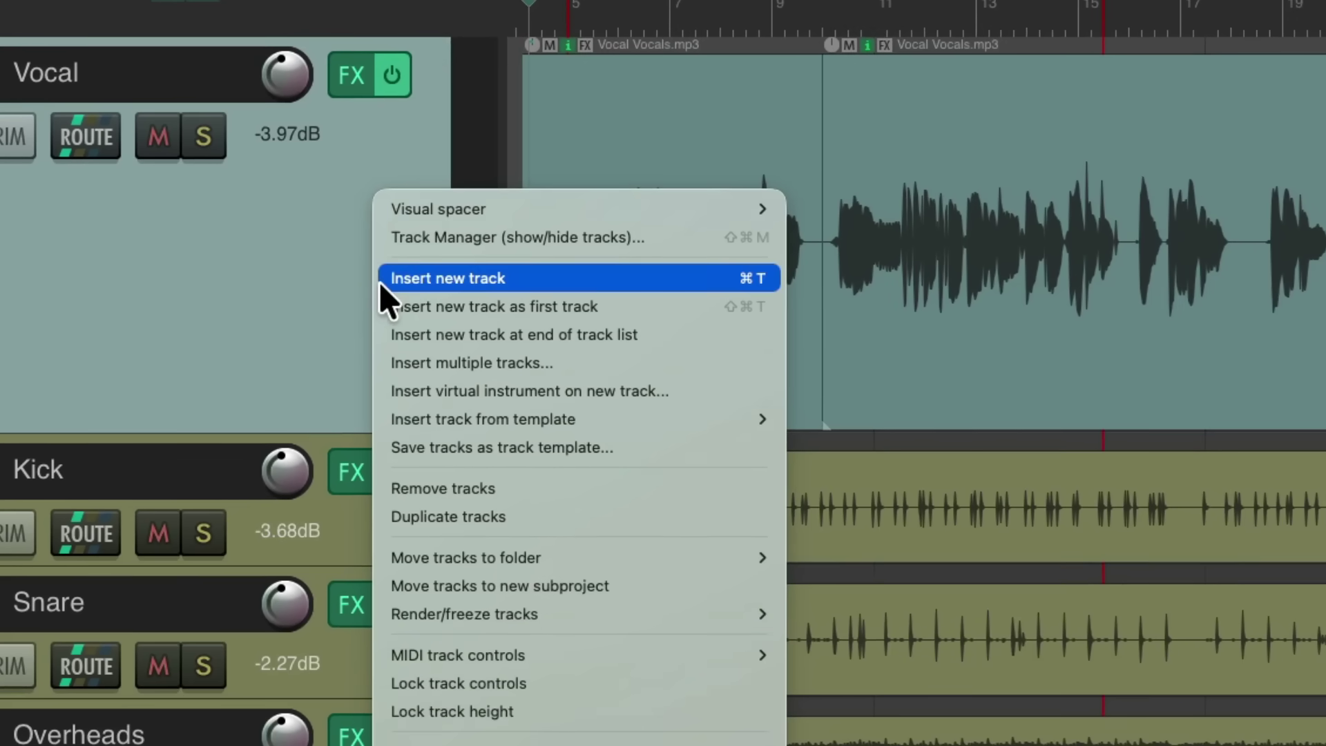
pyautogui.click(499, 276)
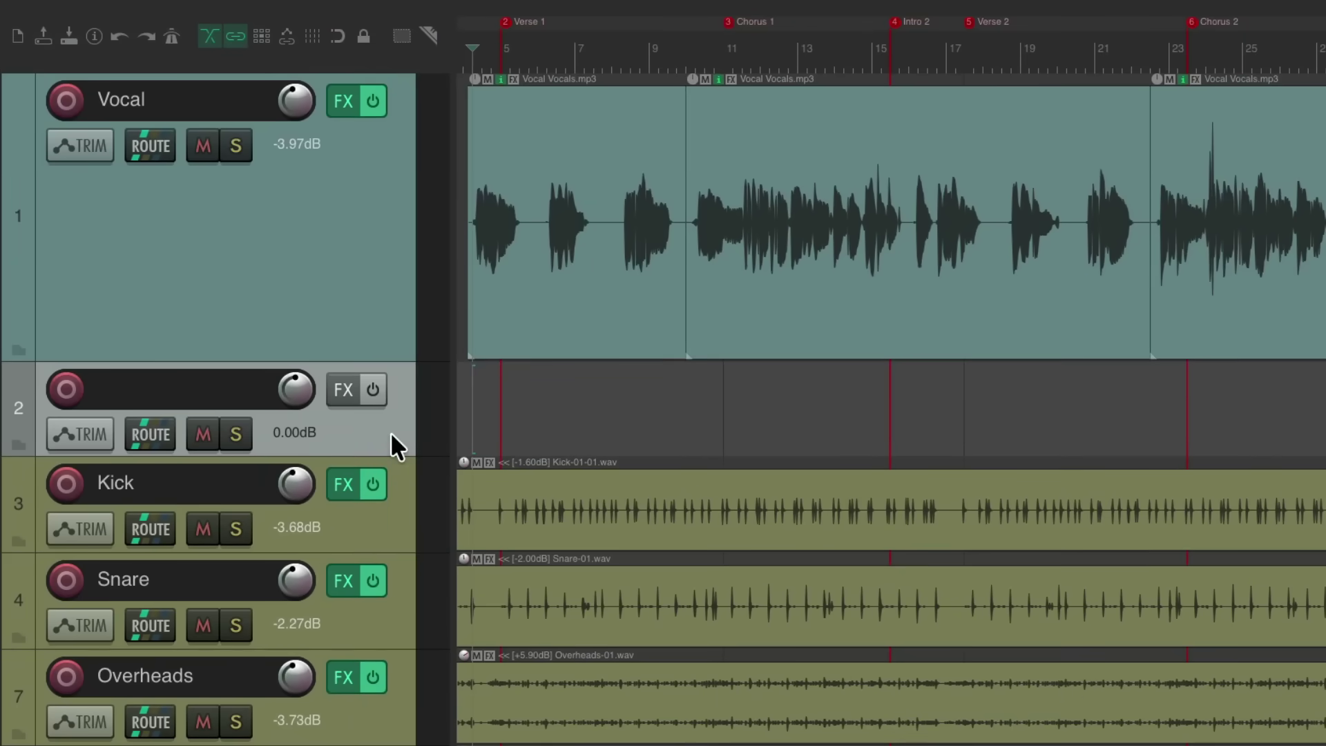
pyautogui.press('super+z')
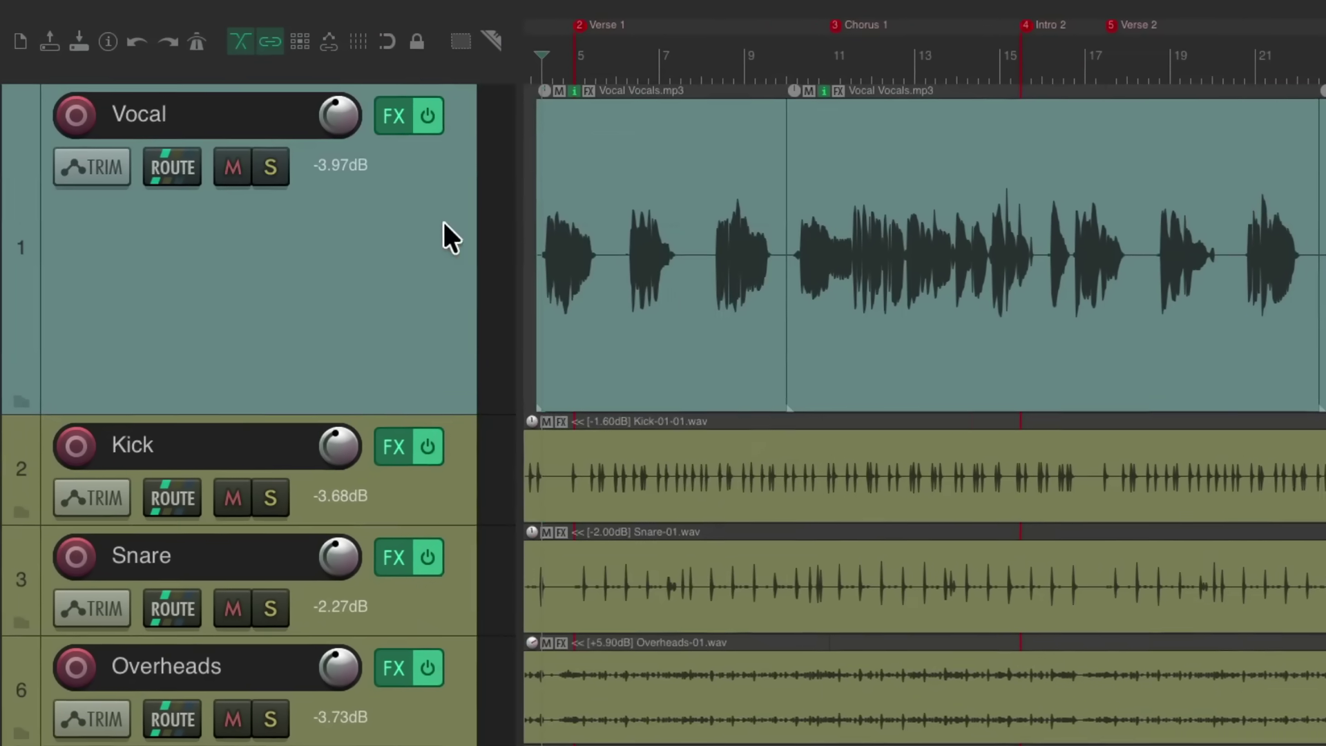
# Insert a series of empty tracks one after another between the Vocal and Kick tracks
pyautogui.rightClick(379, 197)
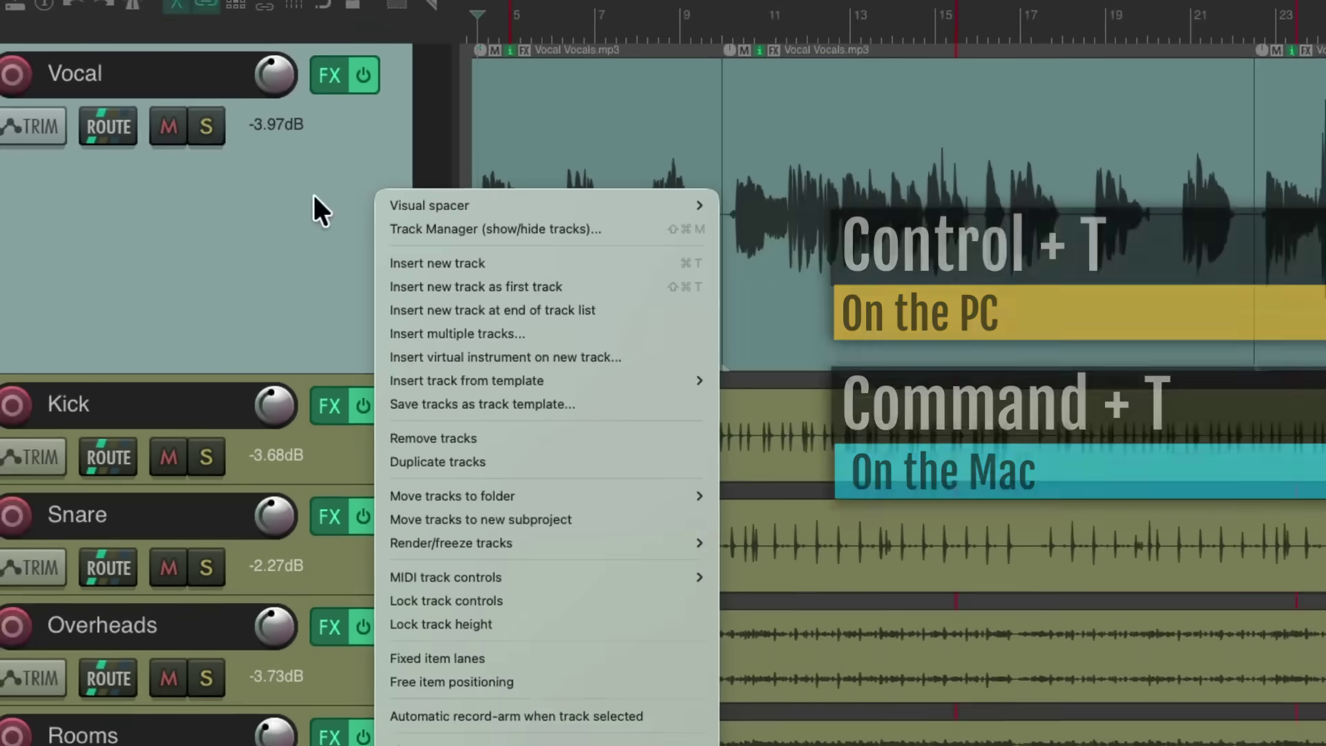
pyautogui.click(326, 208)
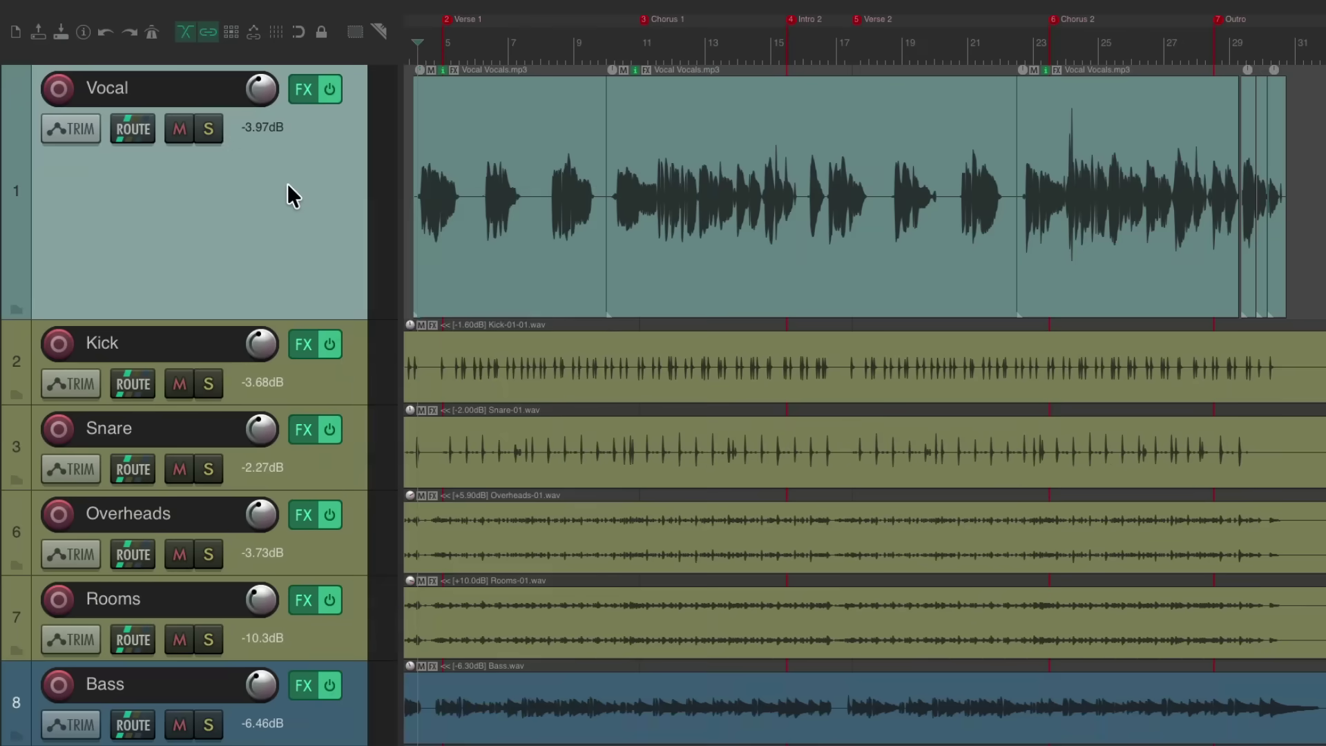
pyautogui.hotkey('ctrl', 't')
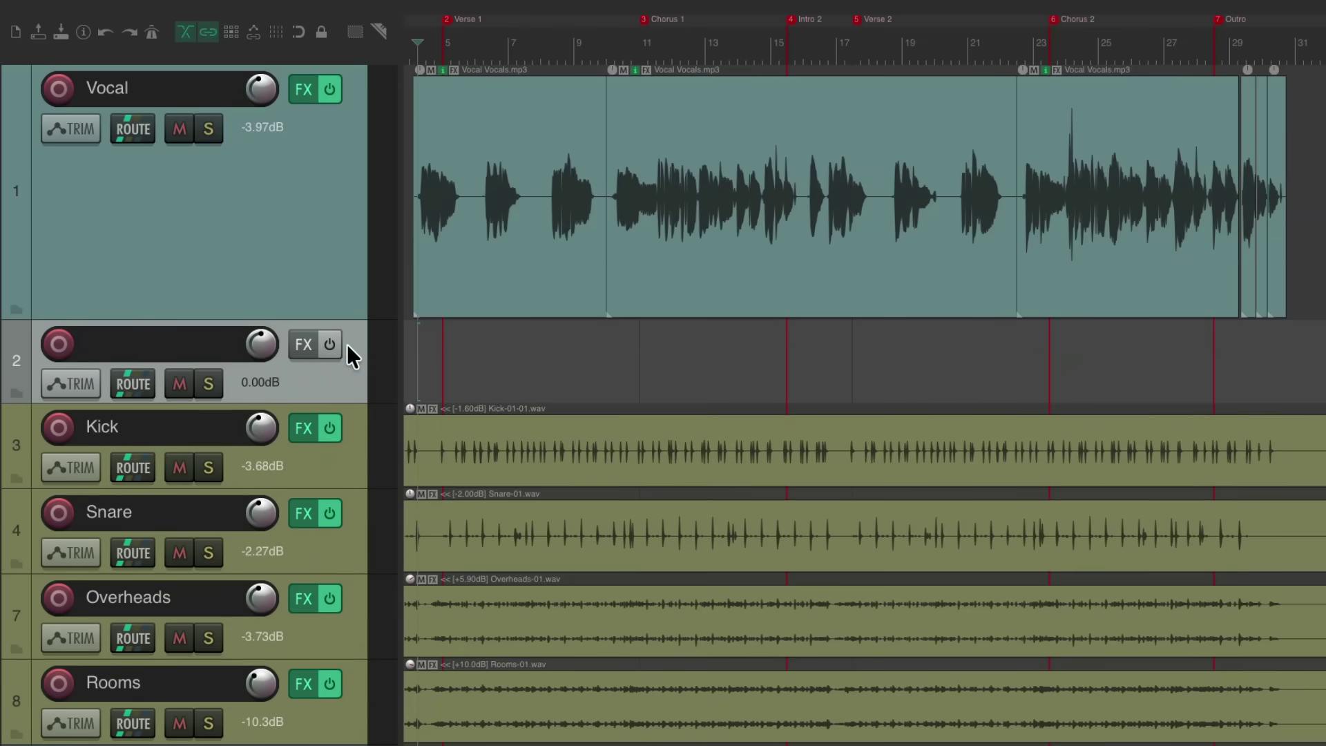
pyautogui.hotkey('ctrl', 't')
pyautogui.hotkey('ctrl', 't')
pyautogui.hotkey('ctrl', 't')
pyautogui.hotkey('ctrl', 't')
pyautogui.hotkey('ctrl', 't')
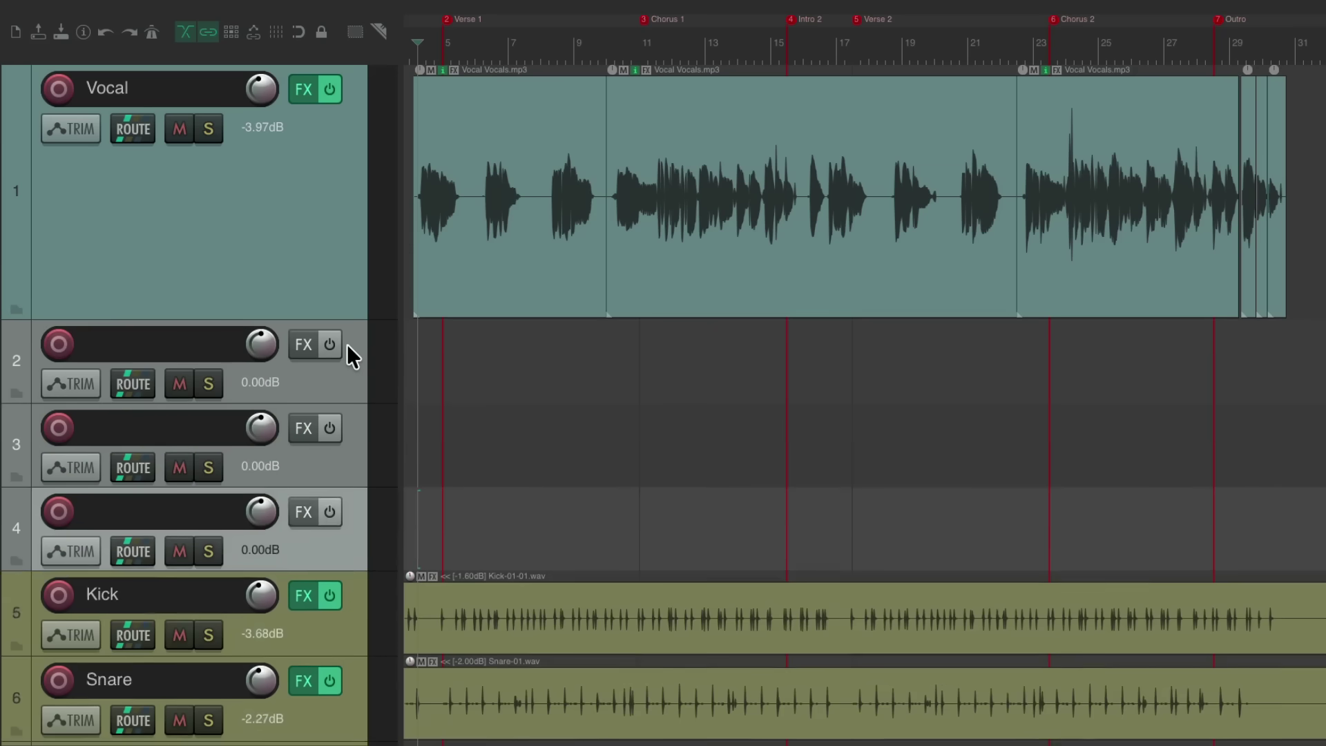
# Undo all the empty track insertions so that Kick directly follows Vocal again
pyautogui.hotkey('ctrl', 'z')
pyautogui.hotkey('ctrl', 'z')
pyautogui.hotkey('ctrl', 'z')
pyautogui.hotkey('ctrl', 'z')
pyautogui.hotkey('ctrl', 'z')
pyautogui.hotkey('ctrl', 'z')
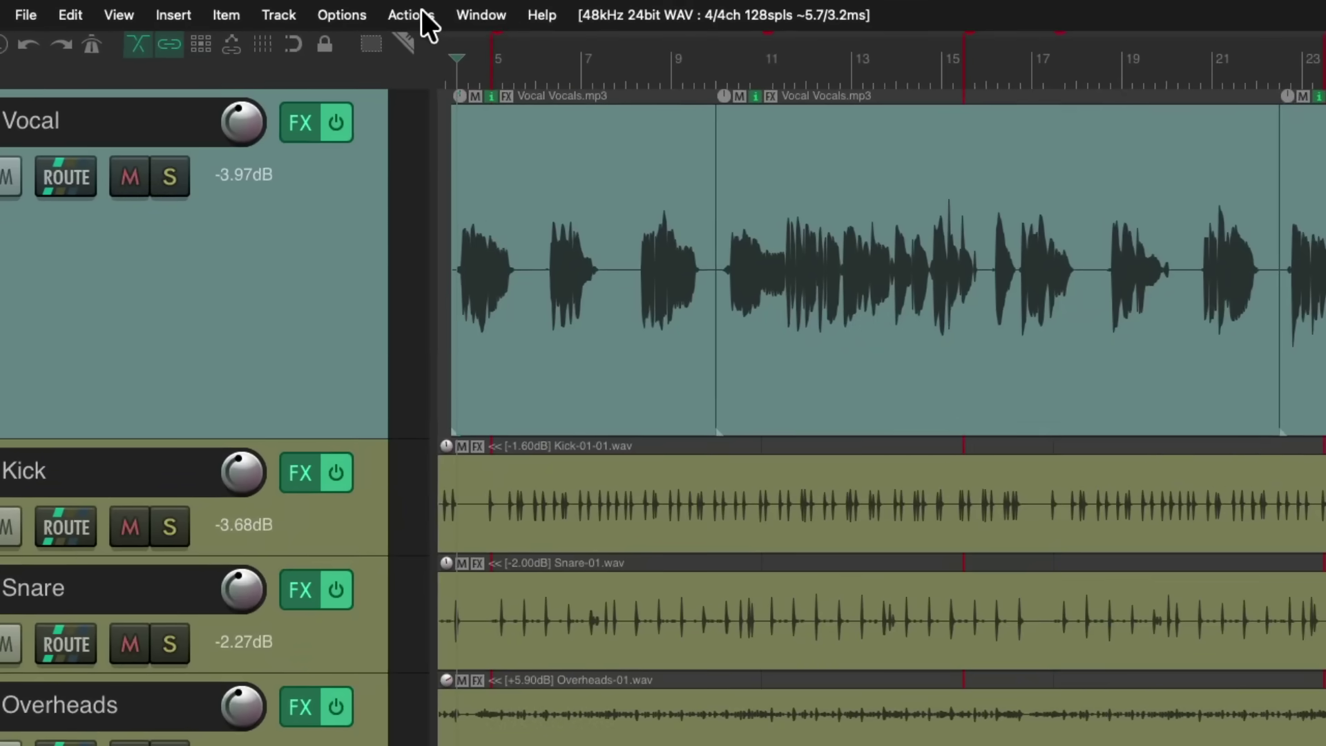
# Open the action list and sort the actions by their assigned shortcut
pyautogui.click(382, 11)
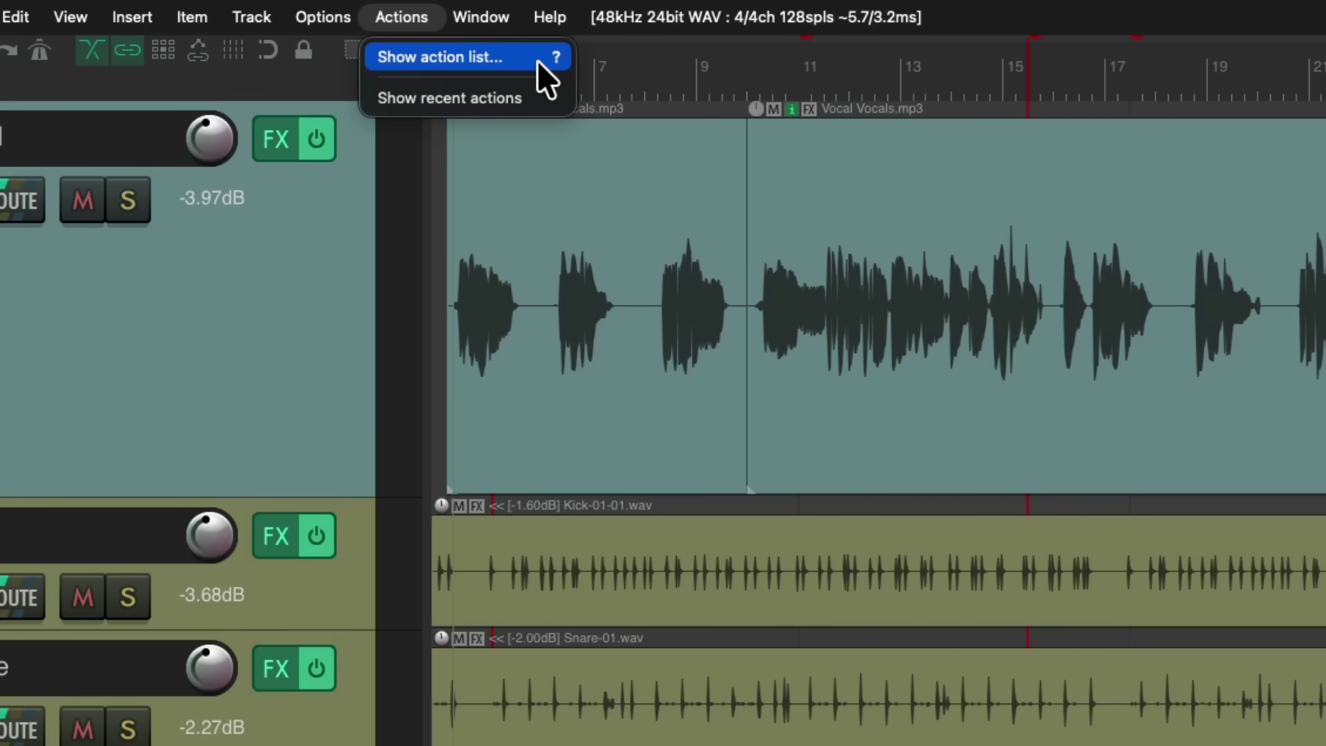
pyautogui.press('Escape')
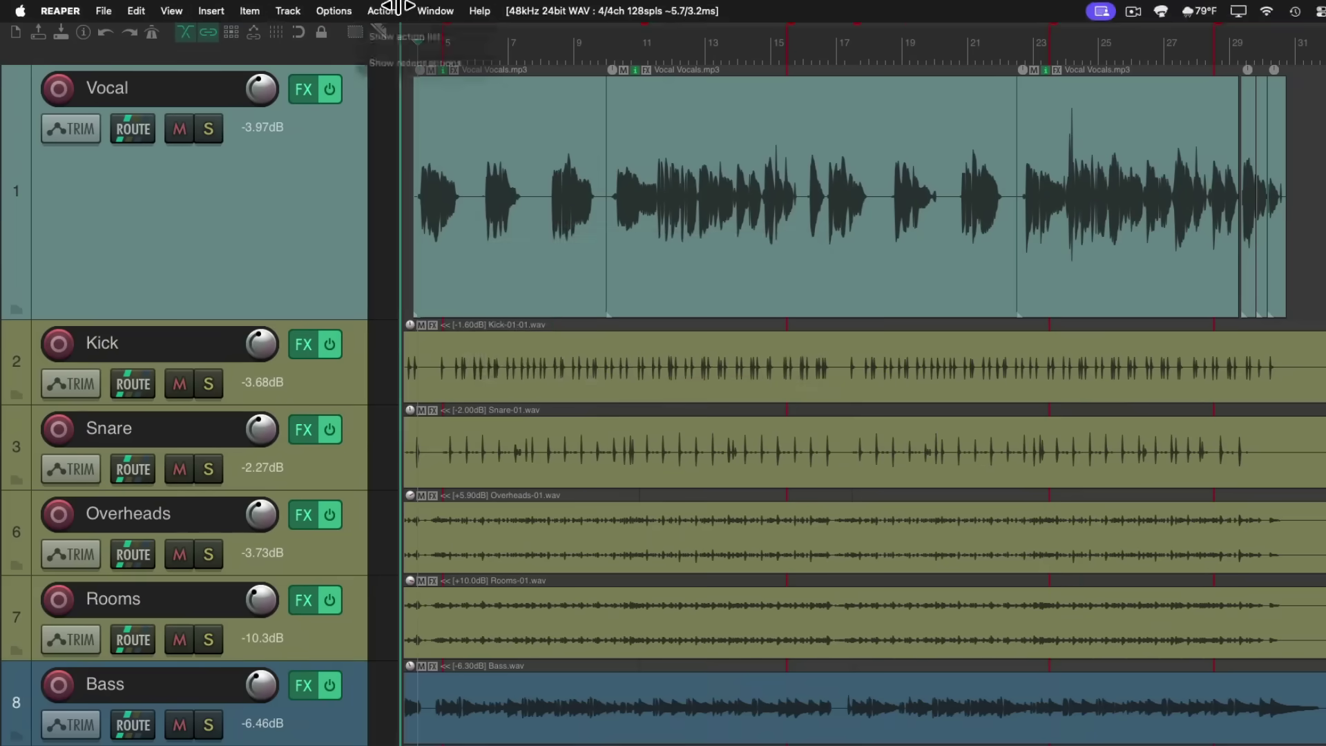
pyautogui.hotkey('shift', '/')
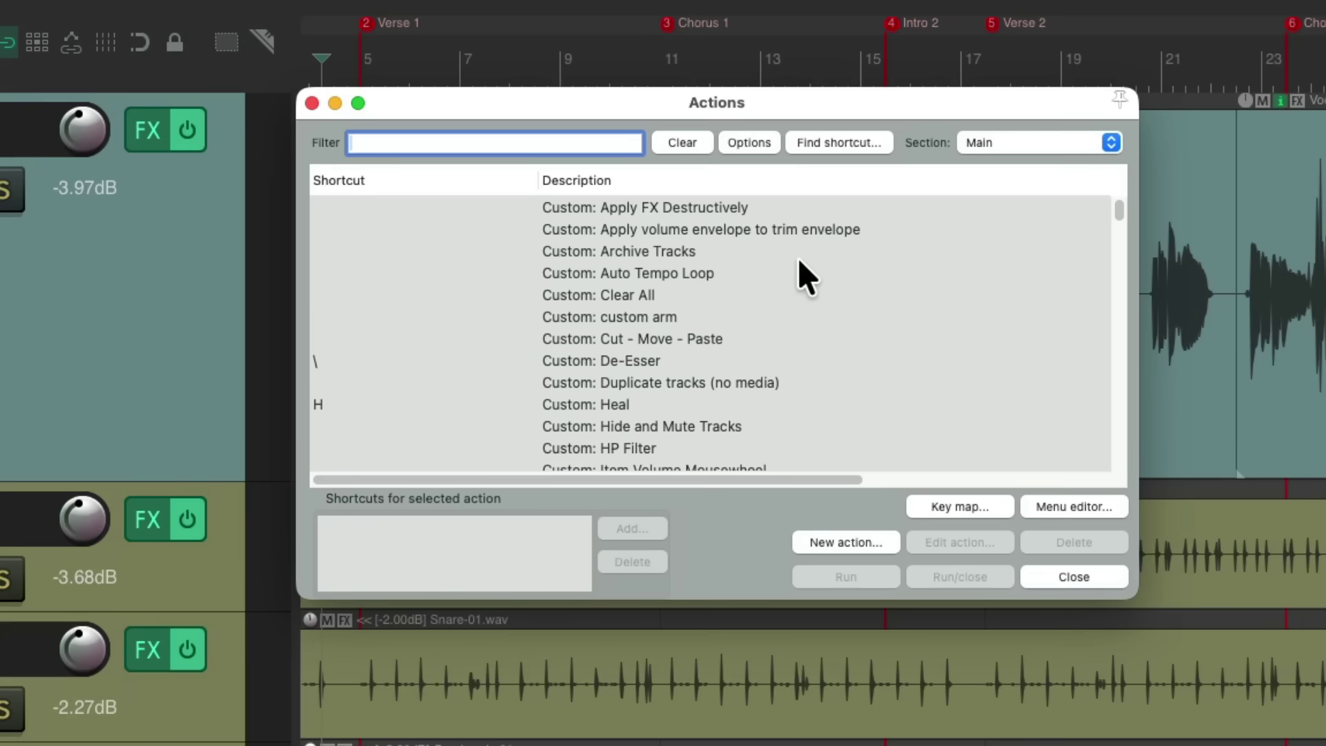
pyautogui.moveTo(1119, 205); pyautogui.dragTo(1101, 179)
pyautogui.click(468, 178)
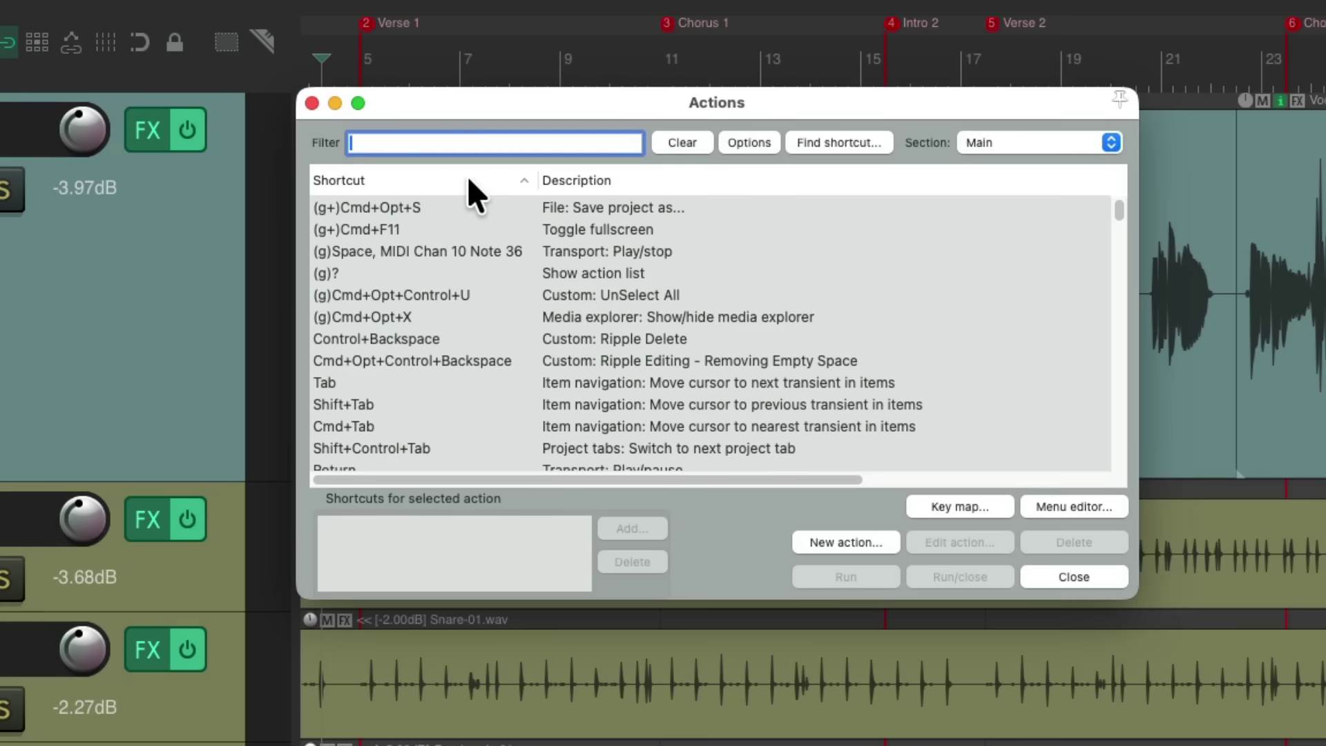
# Browse the sorted shortcuts and find the action assigned to the G shortcut
pyautogui.scroll(-5, 504, 355)
pyautogui.scroll(-8, 504, 355)
pyautogui.scroll(-1, 520, 364)
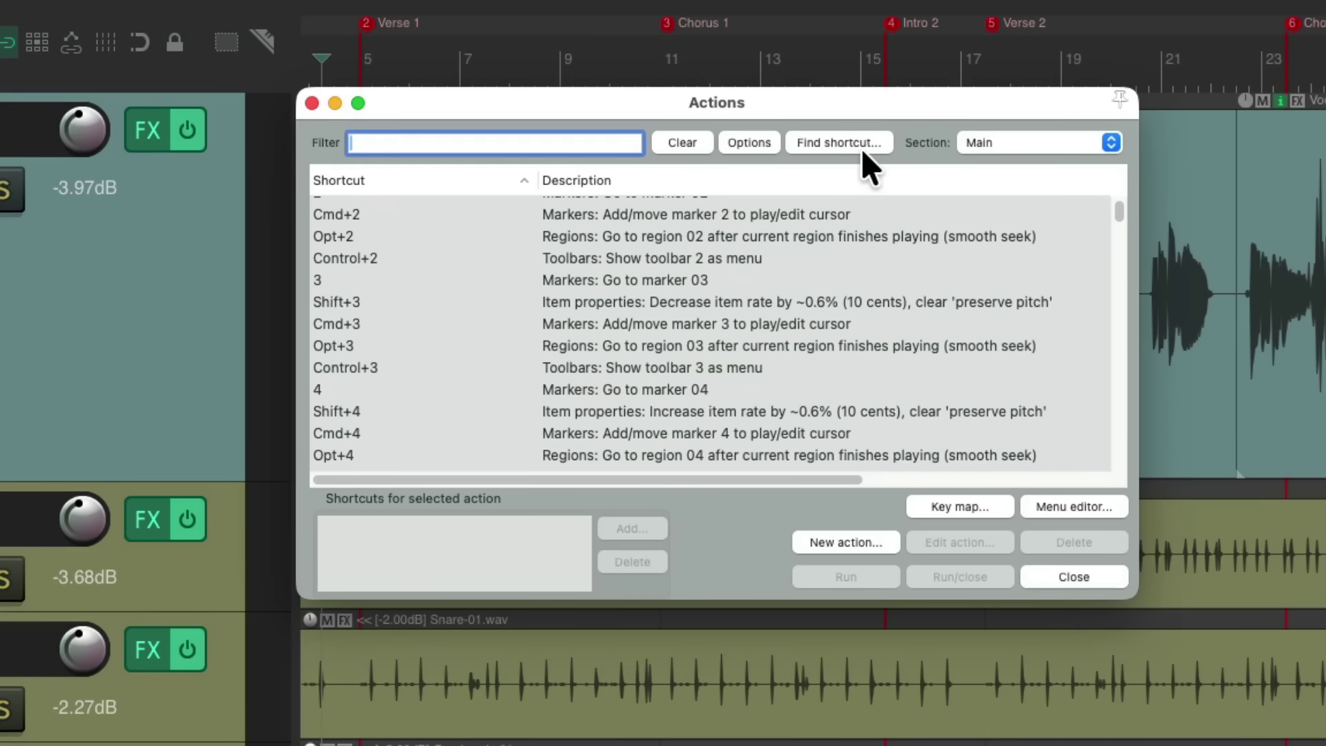
pyautogui.click(840, 140)
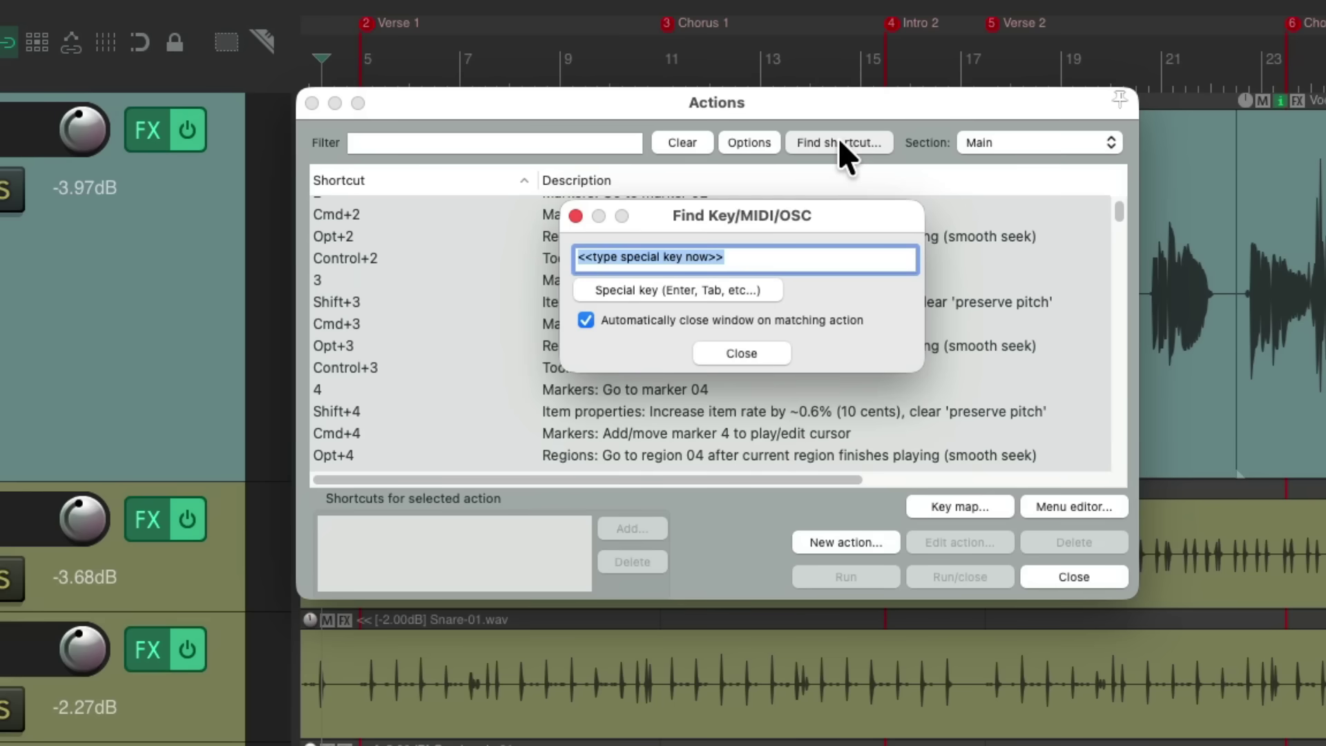
pyautogui.press('g')
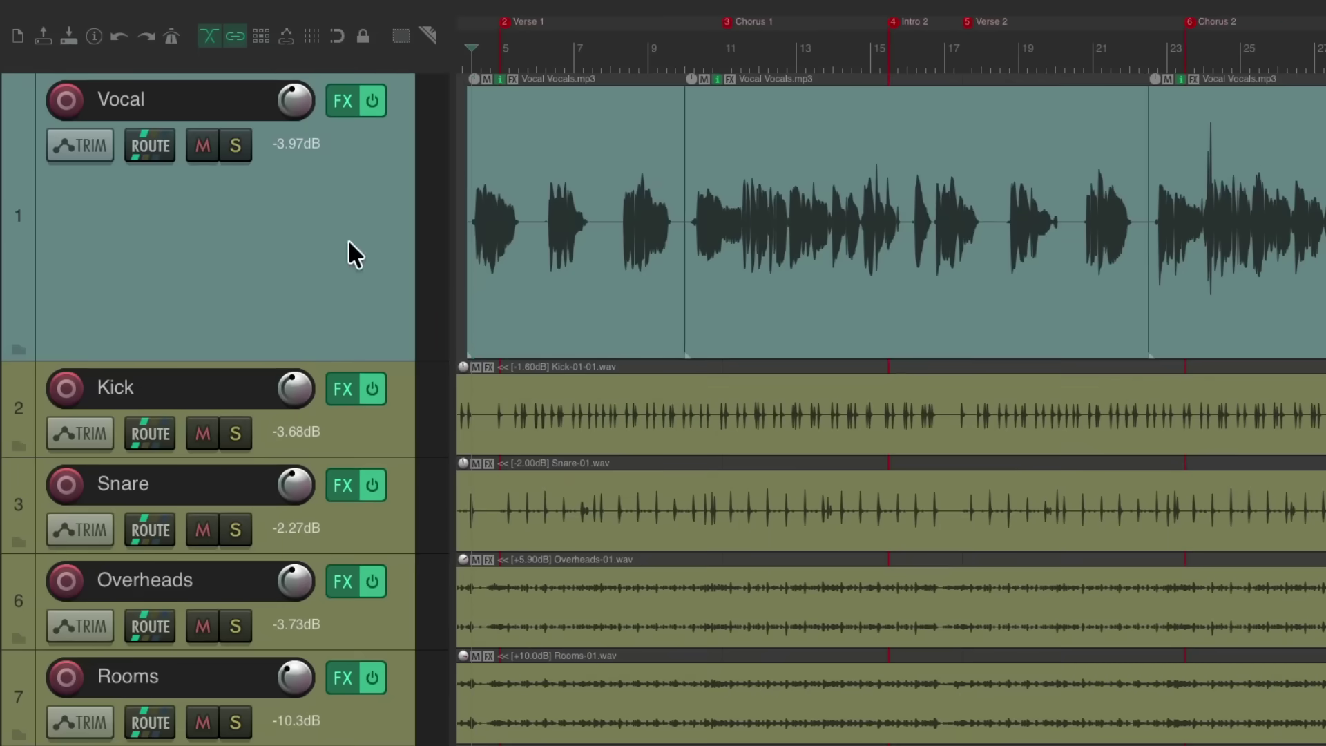
# Group all items on the Vocal track and move them together about 4.5 measures later
pyautogui.click(310, 250)
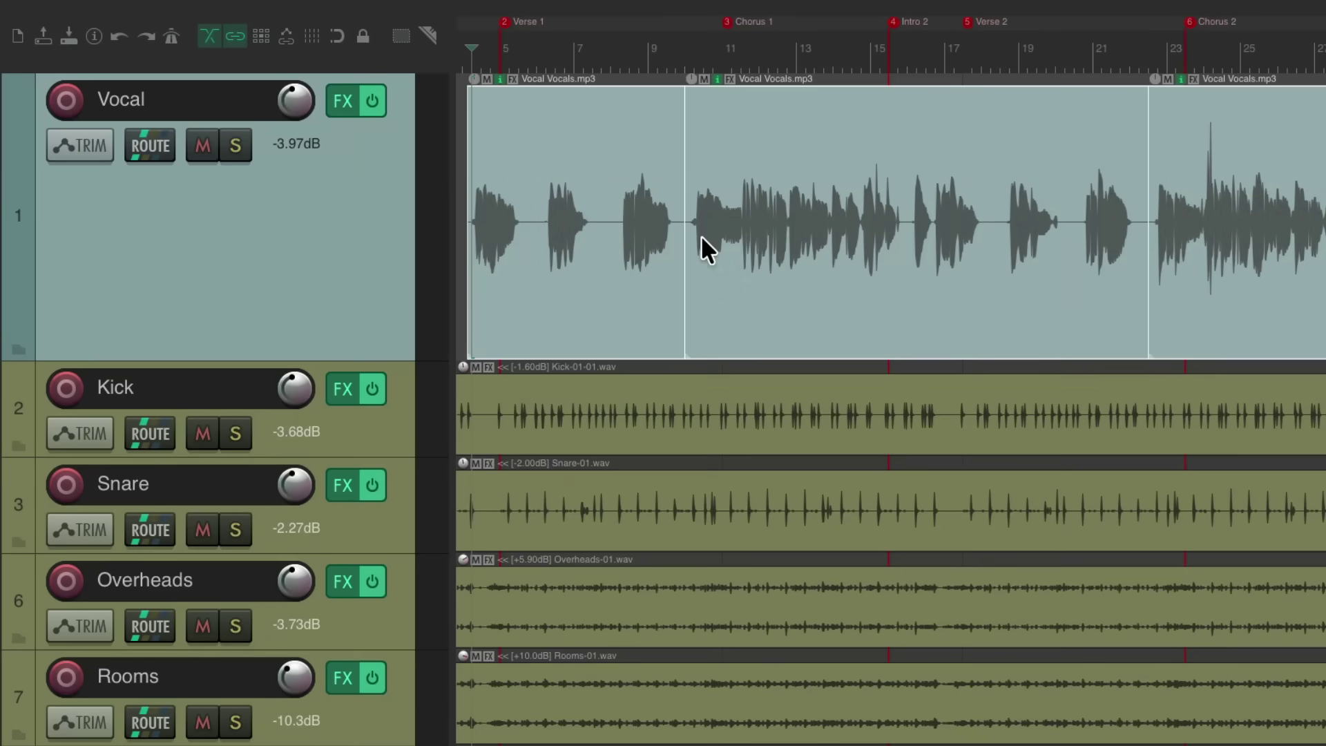
pyautogui.press('g')
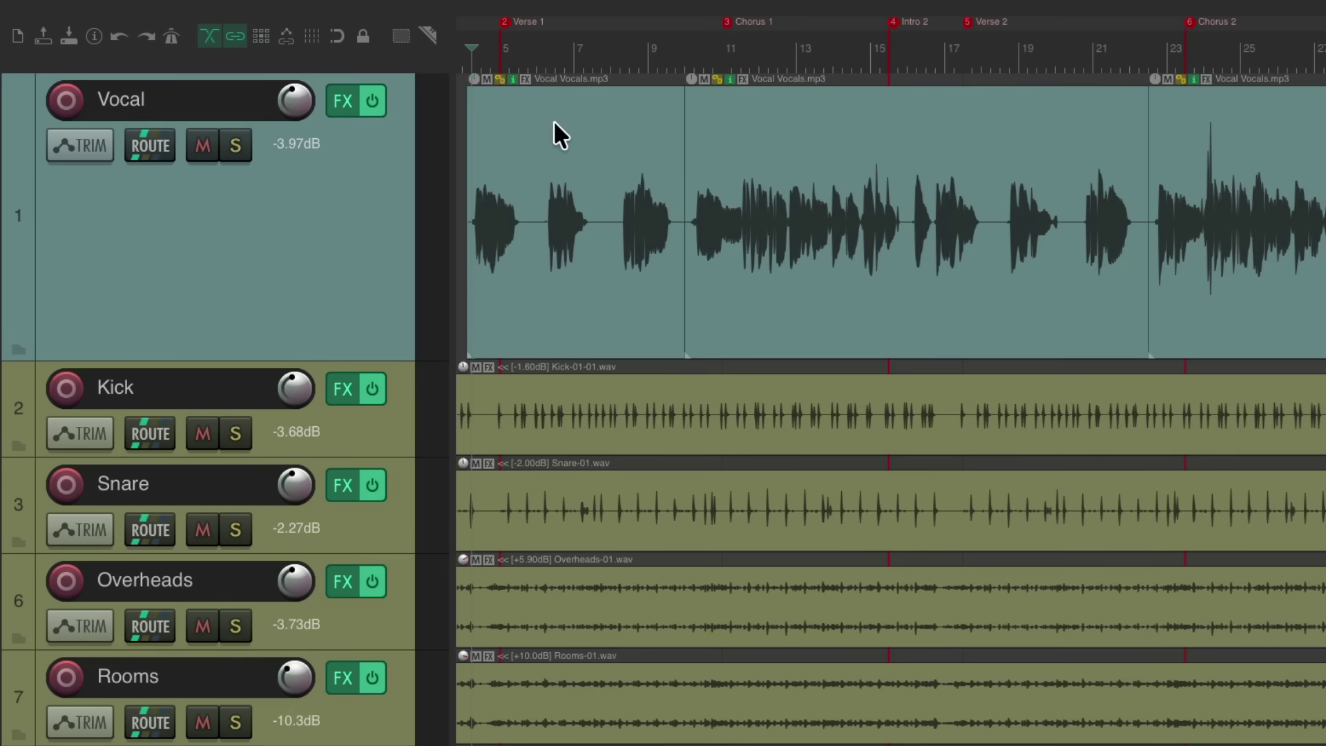
pyautogui.moveTo(554, 120); pyautogui.dragTo(734, 156)
# Cut the grouped items from the Vocal track and undo the cut
pyautogui.hotkey('ctrl', 'x')
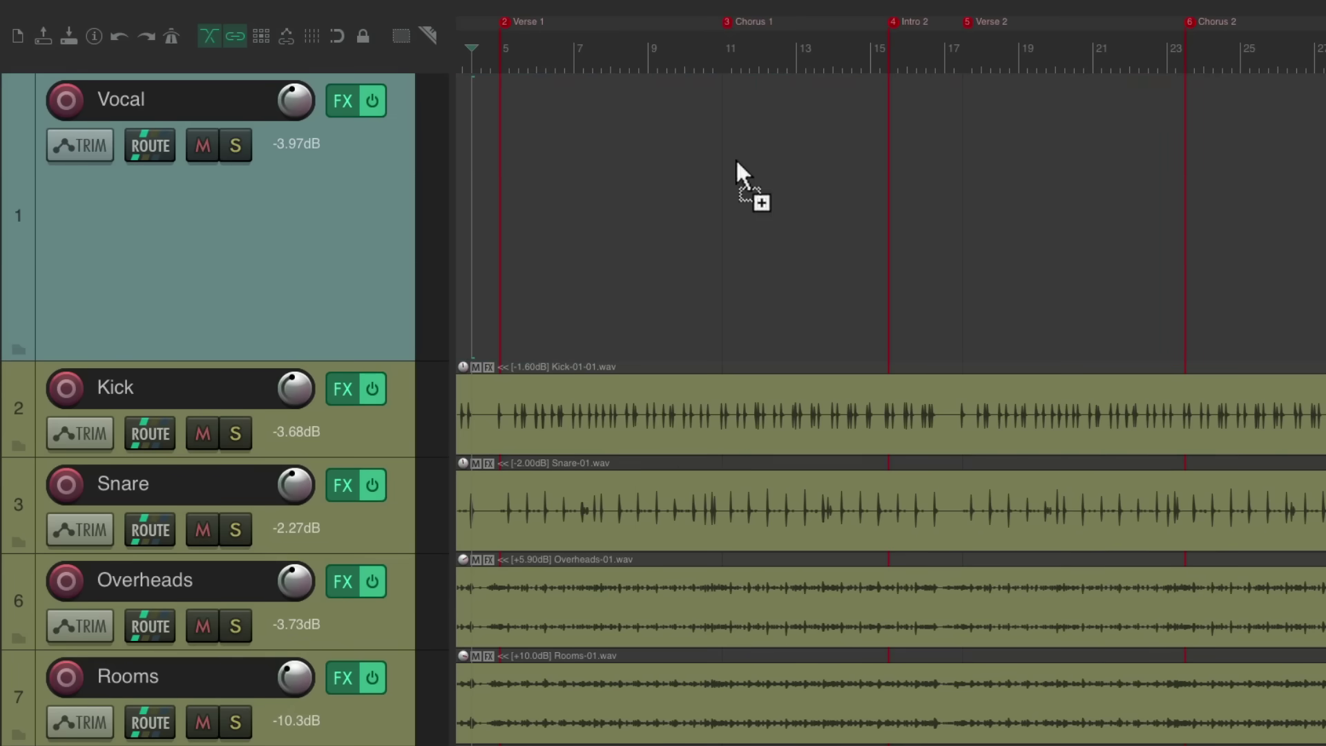
pyautogui.hotkey('ctrl', 'z')
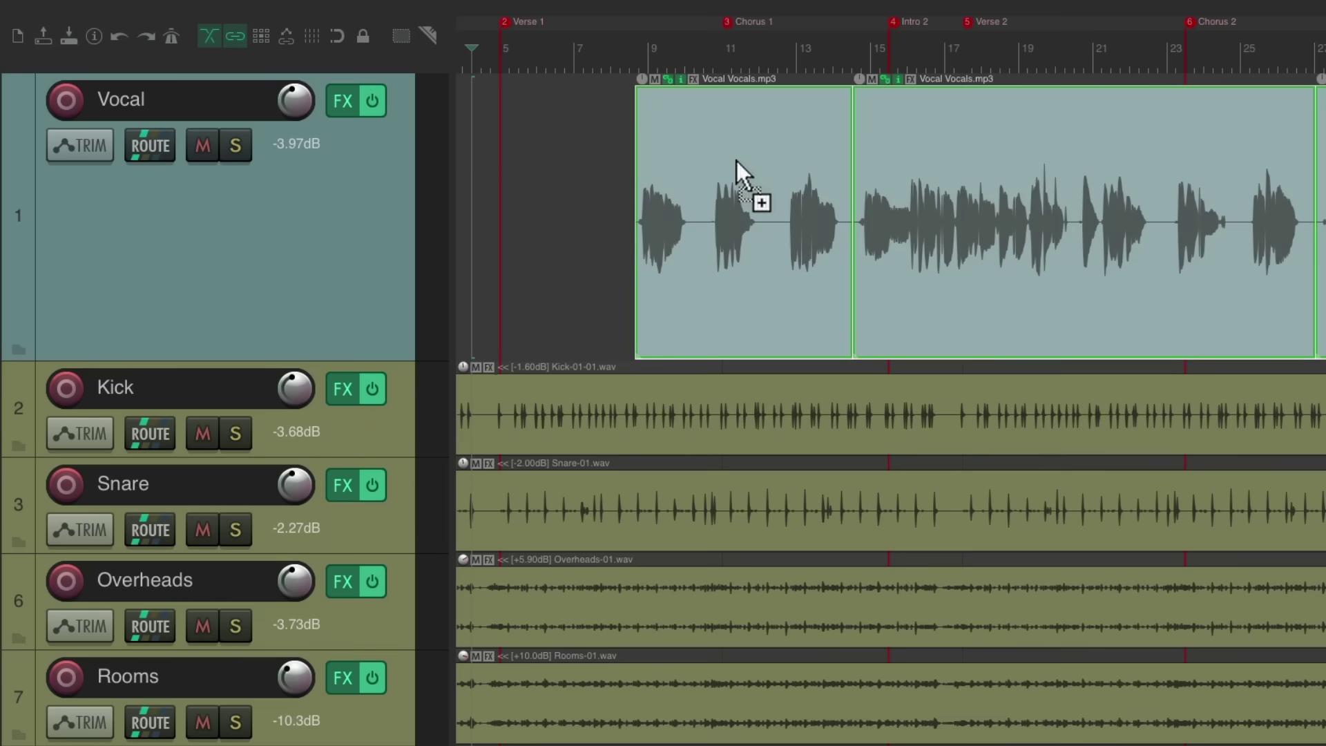
# Look up the action assigned to the N shortcut in the action list and close the list
pyautogui.press('?')
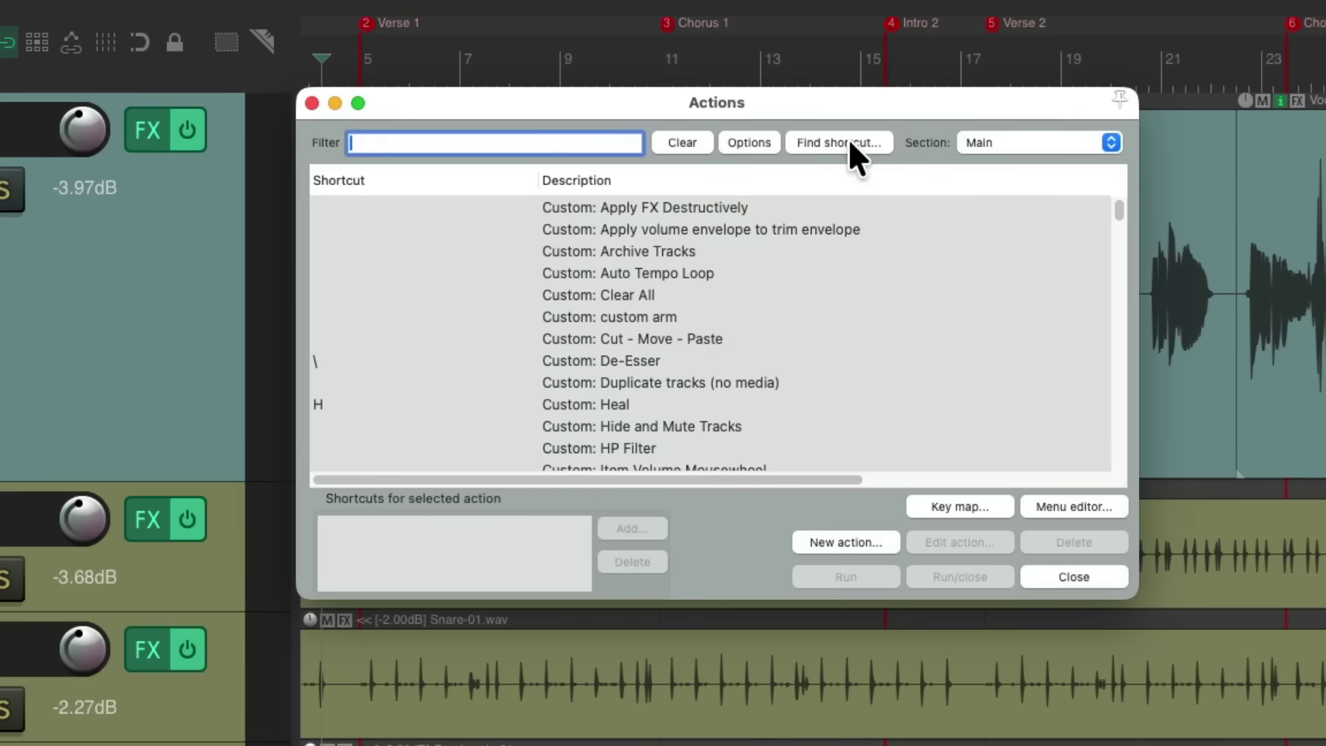
pyautogui.click(848, 141)
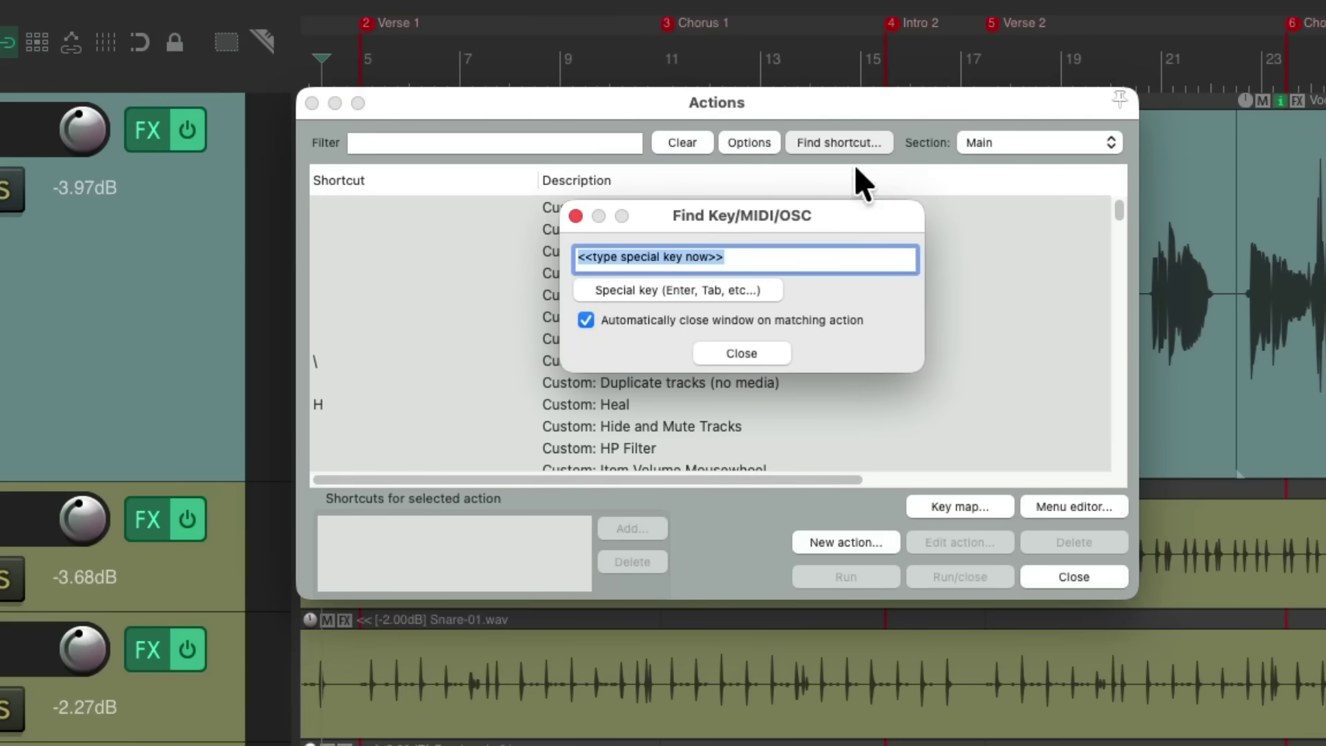
pyautogui.press('n')
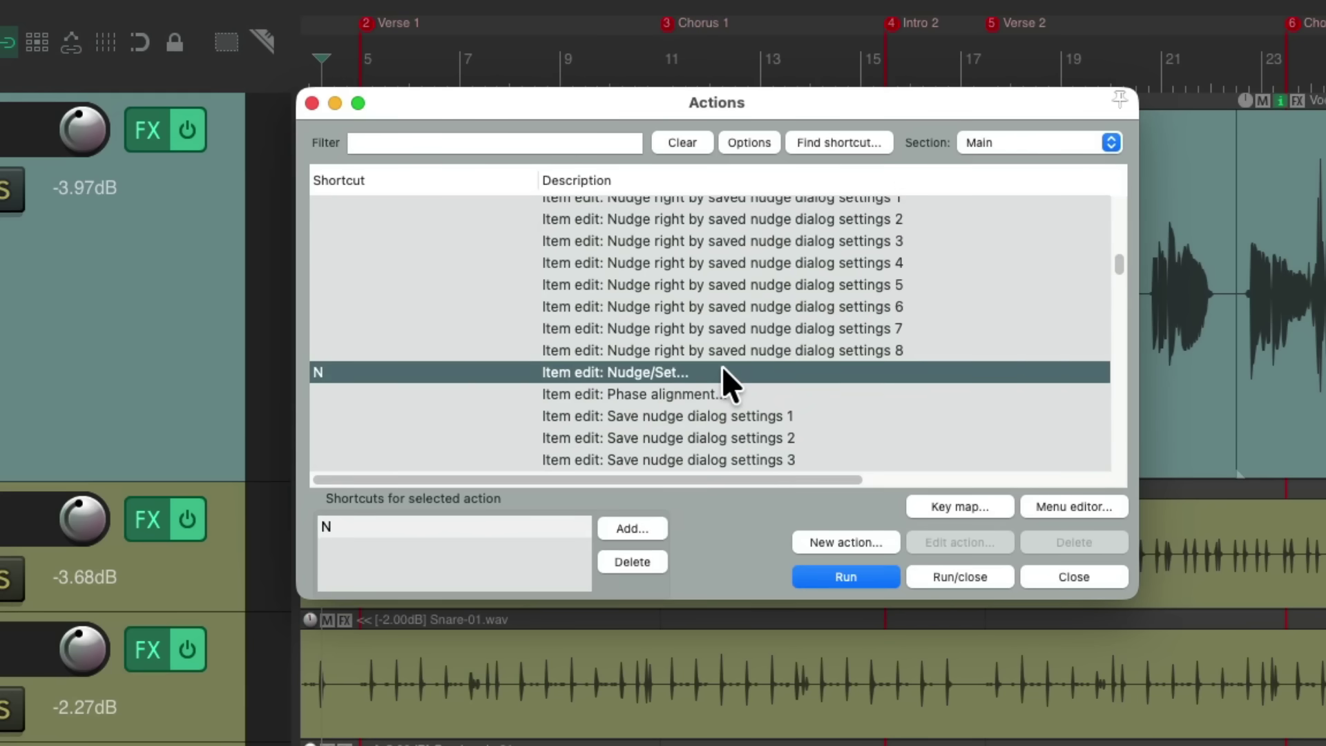
pyautogui.press('Escape')
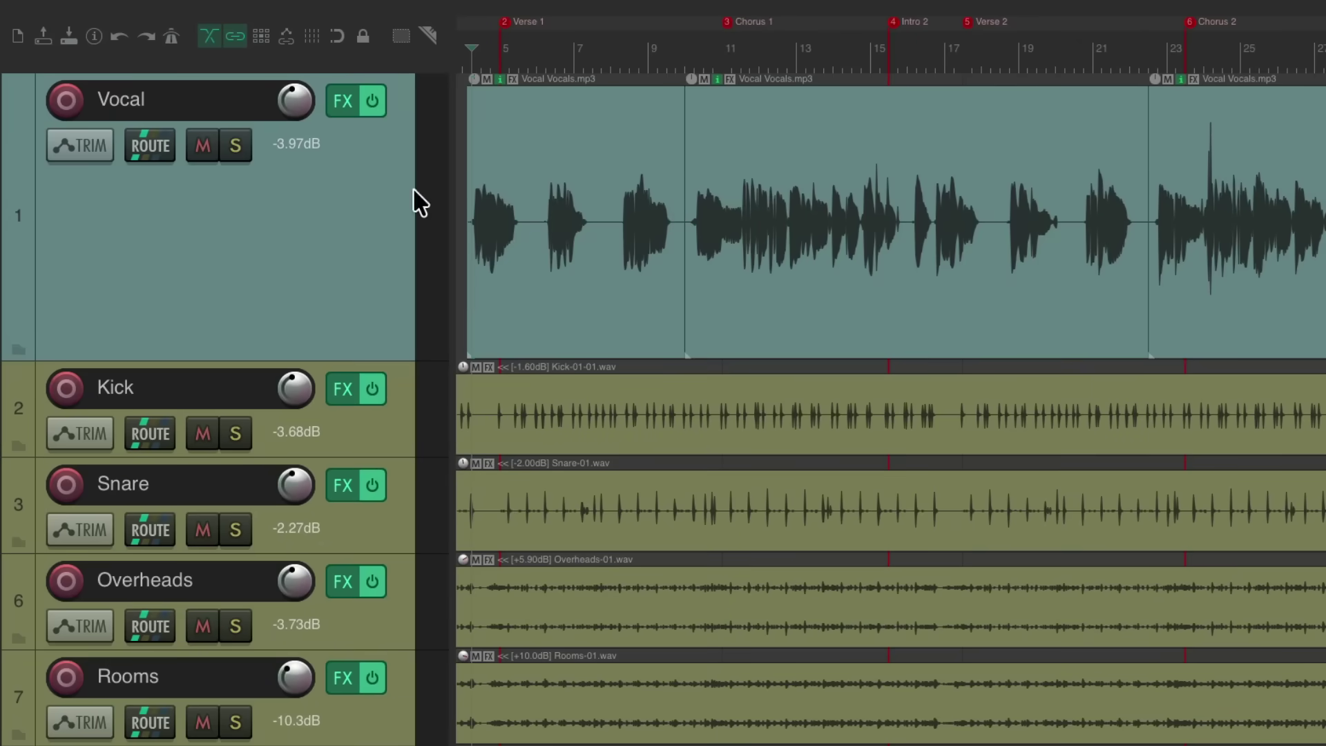
# Select all Vocal items and examine the mode, target and unit choices in Nudge/Set Items, keeping Nudge, position and measures.beats
pyautogui.doubleClick(308, 216)
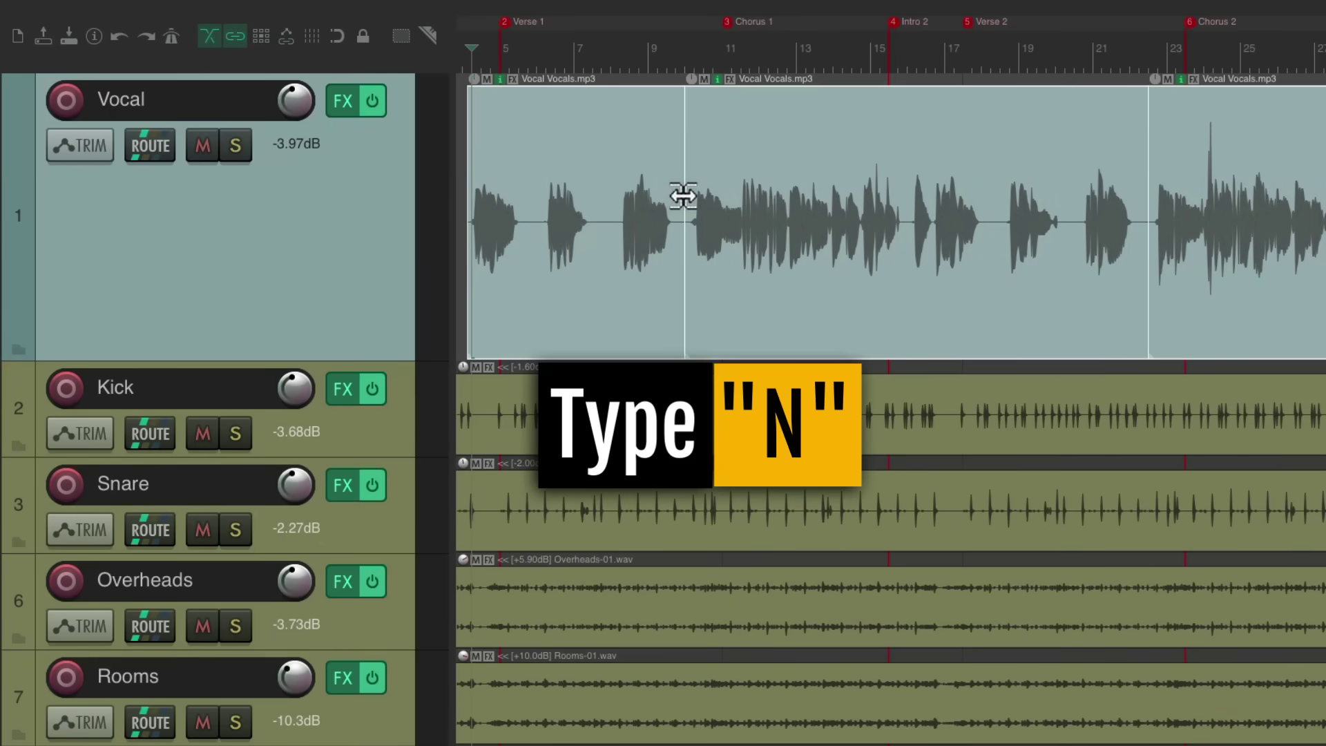
pyautogui.press('n')
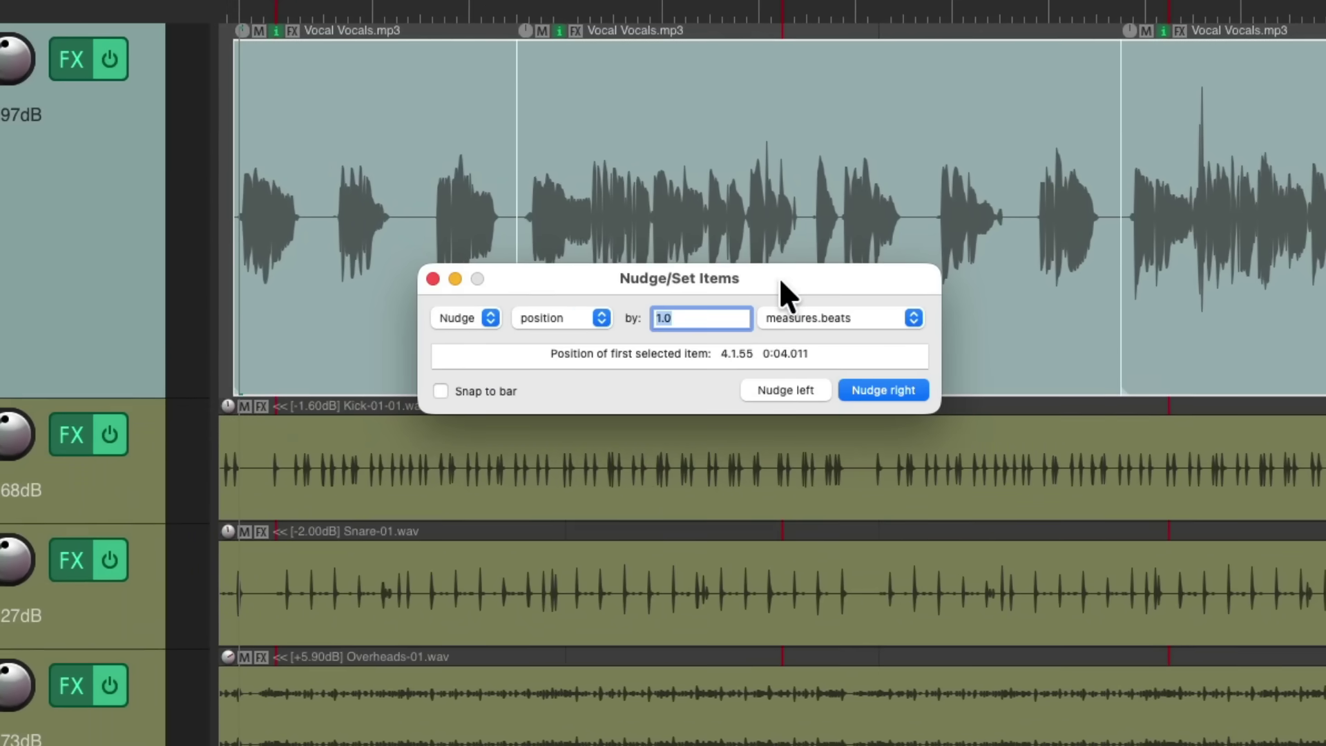
pyautogui.click(490, 318)
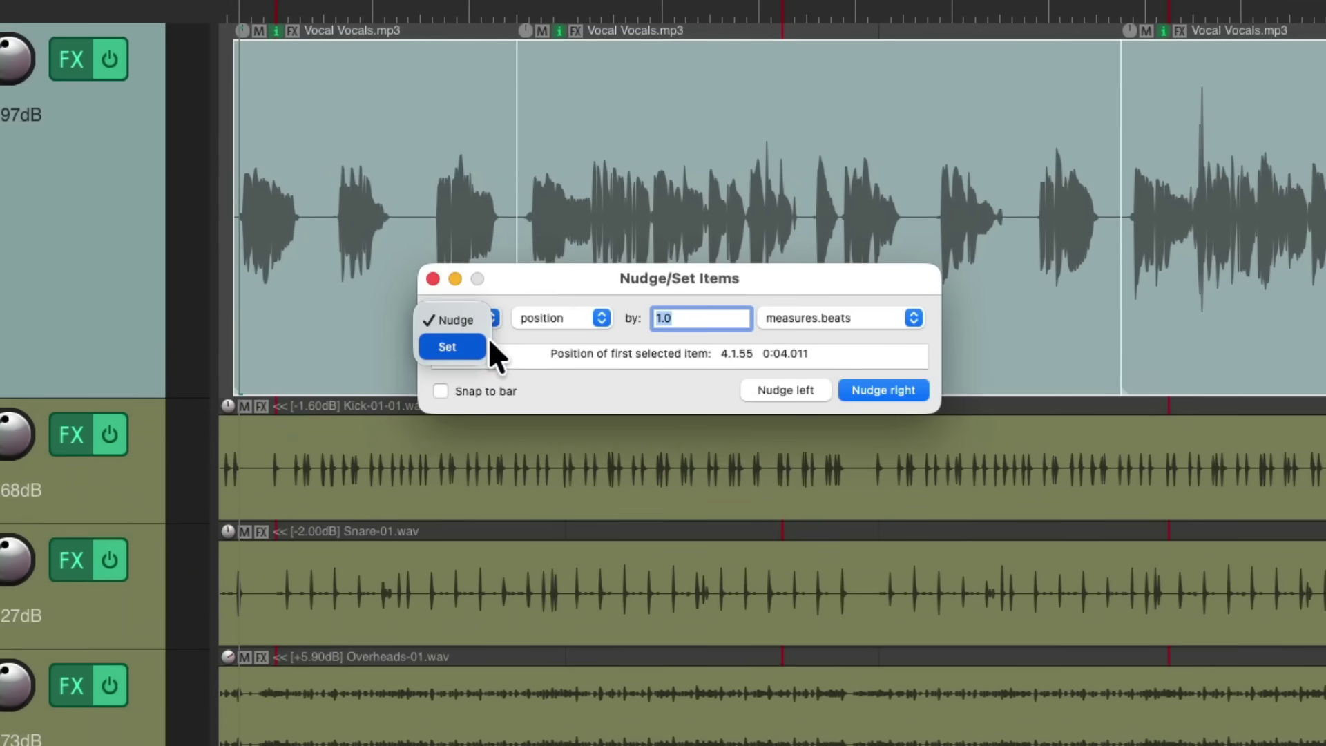
pyautogui.click(552, 293)
pyautogui.click(602, 316)
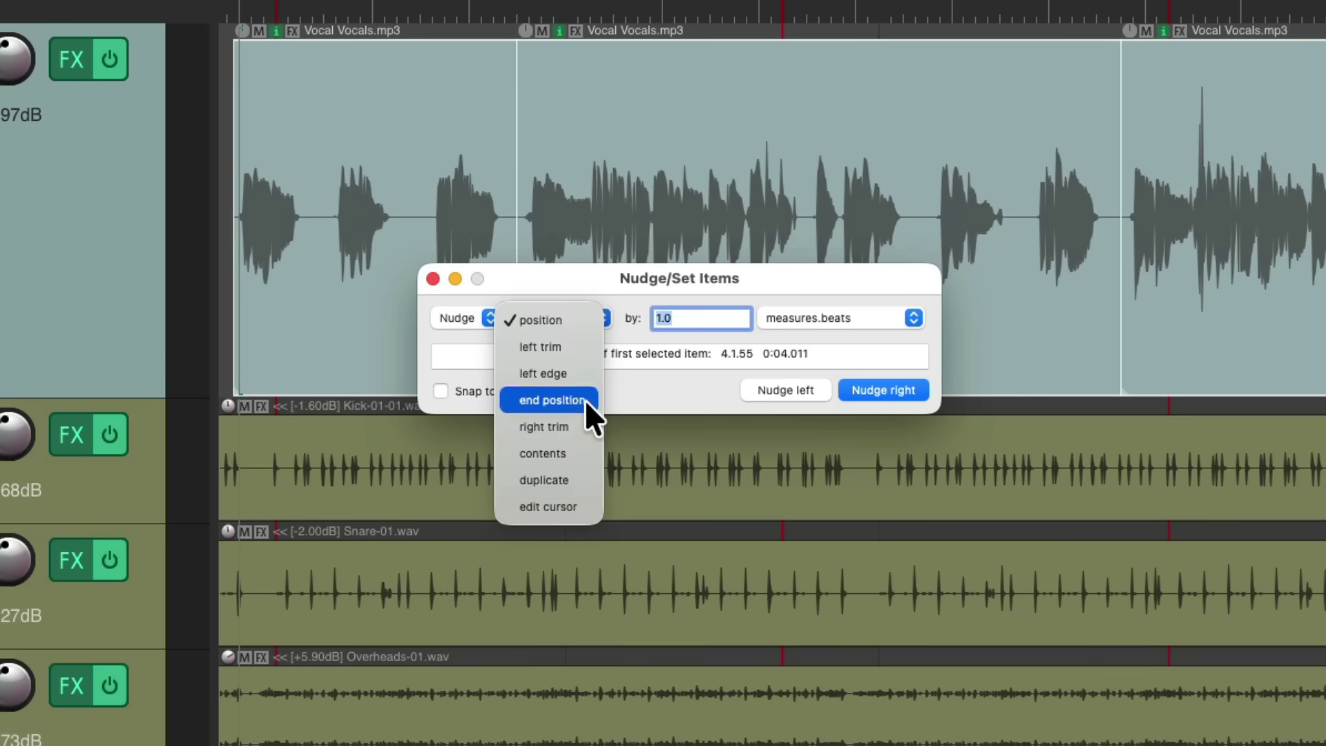
pyautogui.click(628, 302)
pyautogui.click(867, 319)
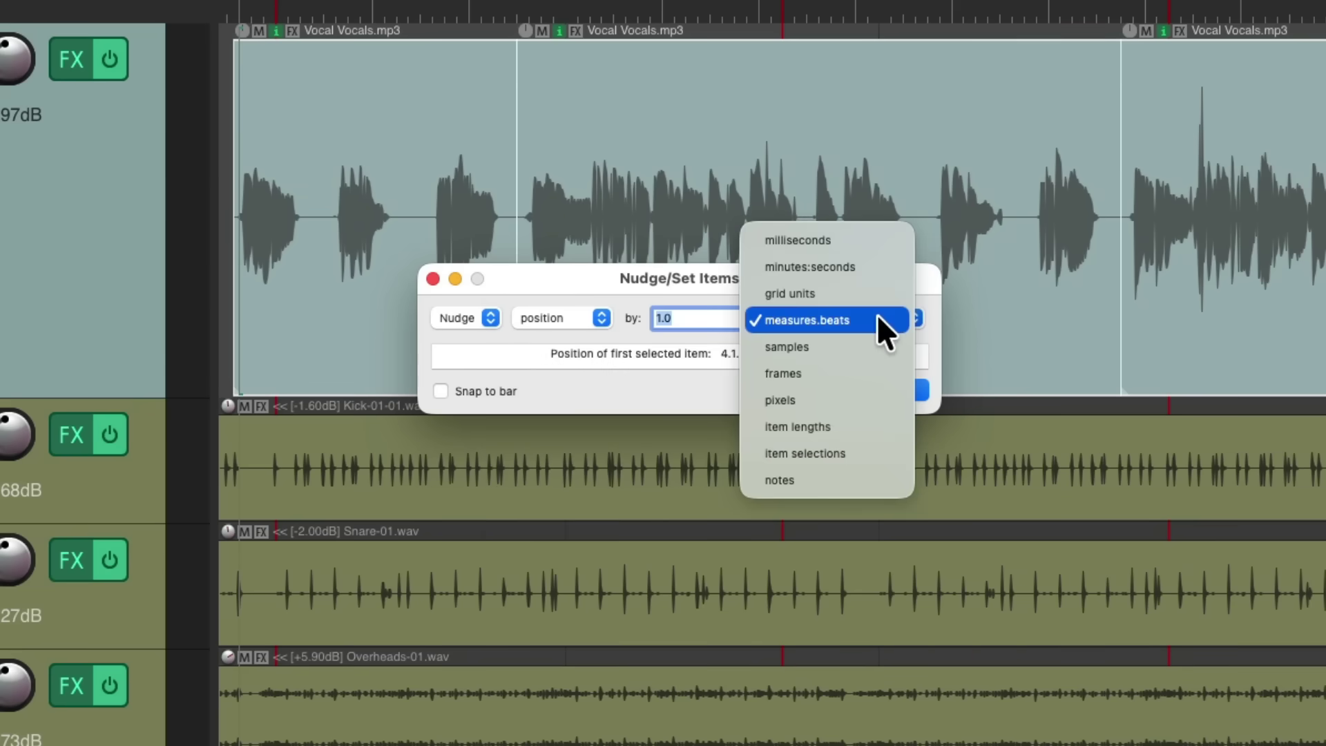
pyautogui.click(898, 322)
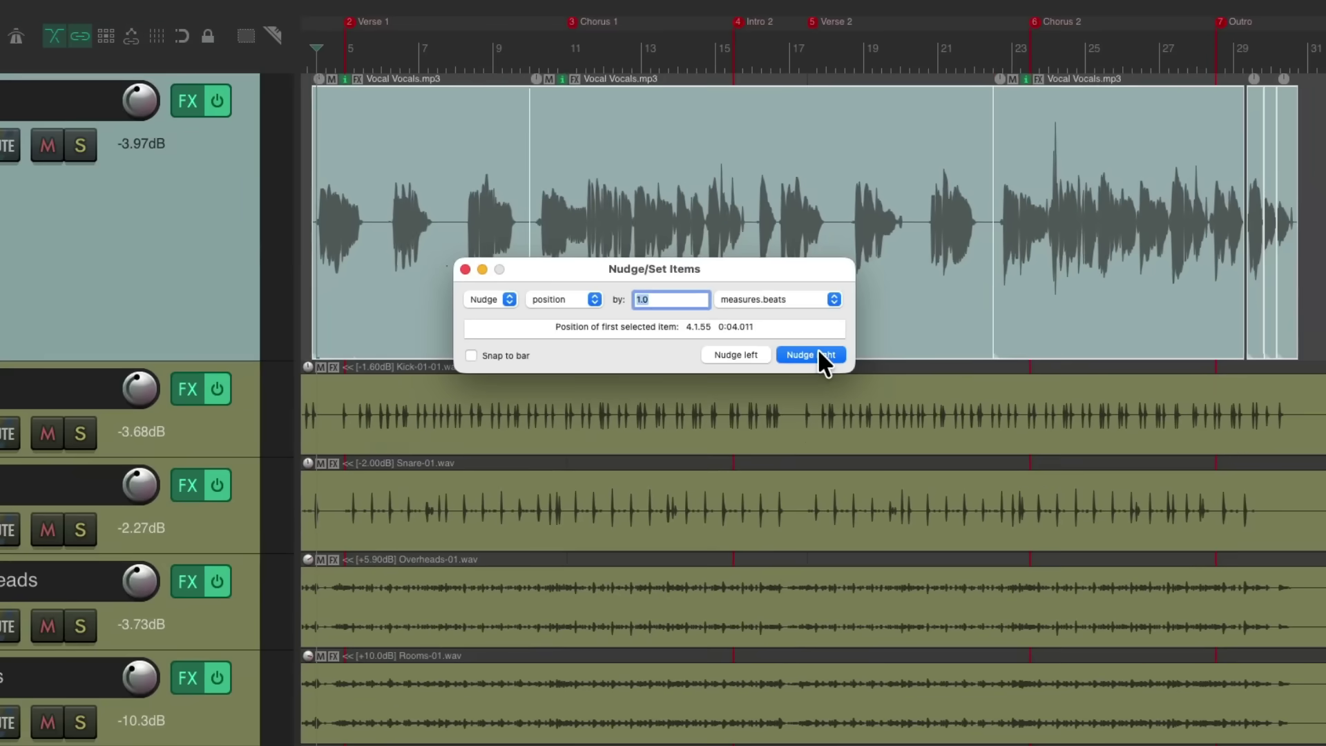
# Nudge the position of the selected Vocal items later and earlier in steps of 1.0 measures.beats, and close Nudge/Set Items
pyautogui.click(883, 391)
pyautogui.click(741, 351)
pyautogui.click(794, 351)
pyautogui.click(795, 351)
pyautogui.click(748, 350)
pyautogui.click(748, 350)
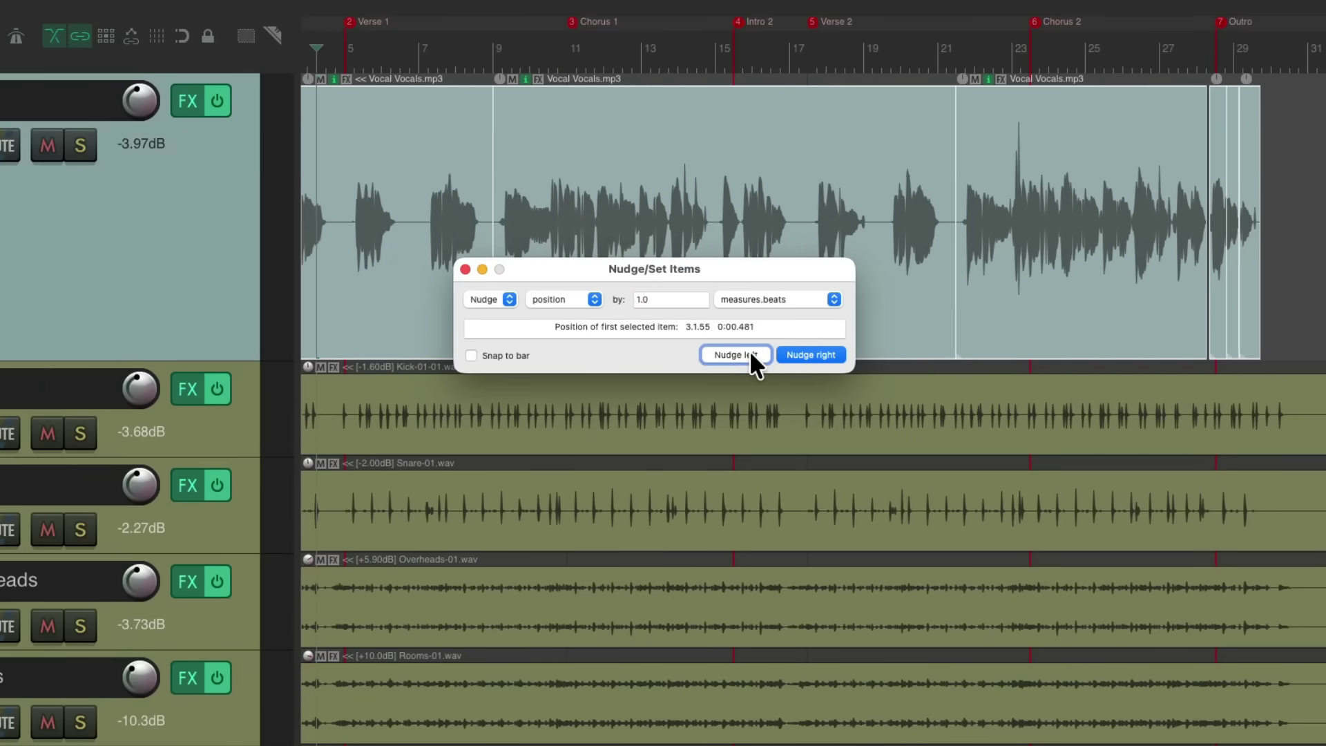
pyautogui.press('Escape')
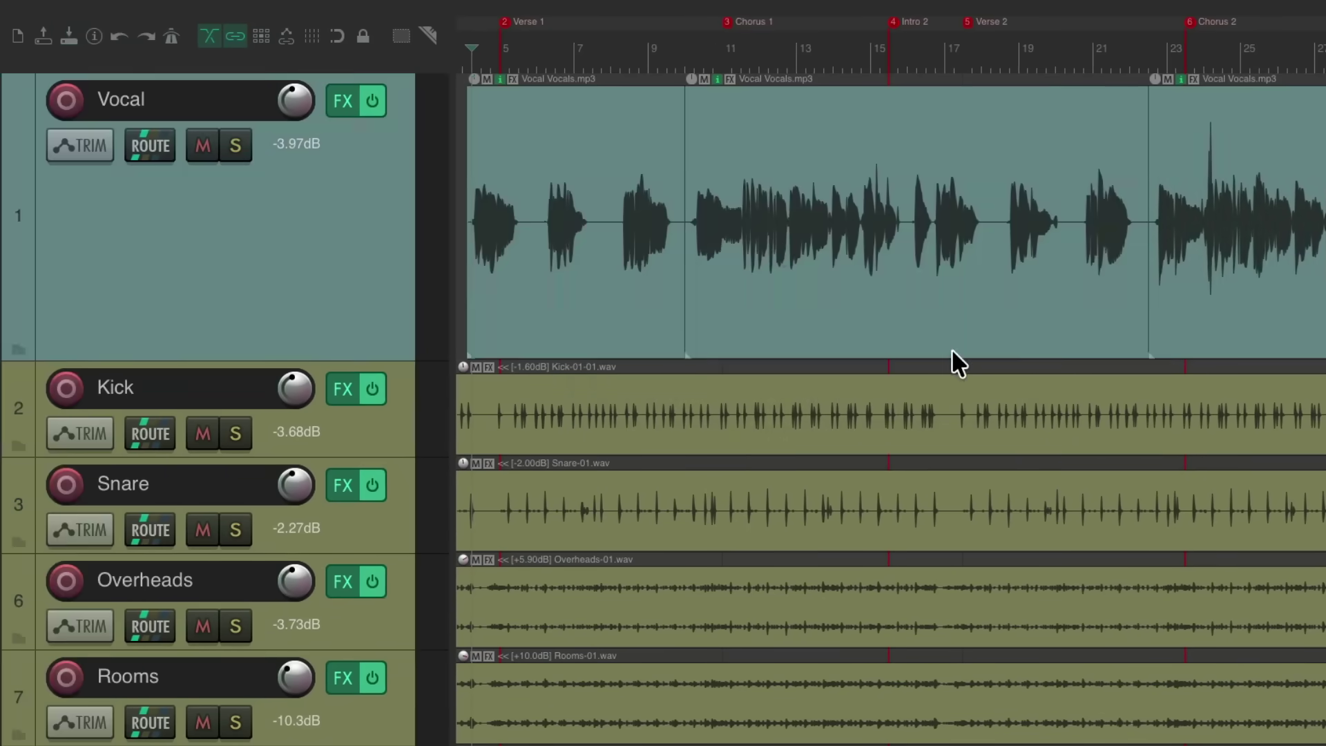
# Select the Vocal track's items again and view the Nudge/Set Items dialog, closing it without changes
pyautogui.click(379, 234)
pyautogui.press('n')
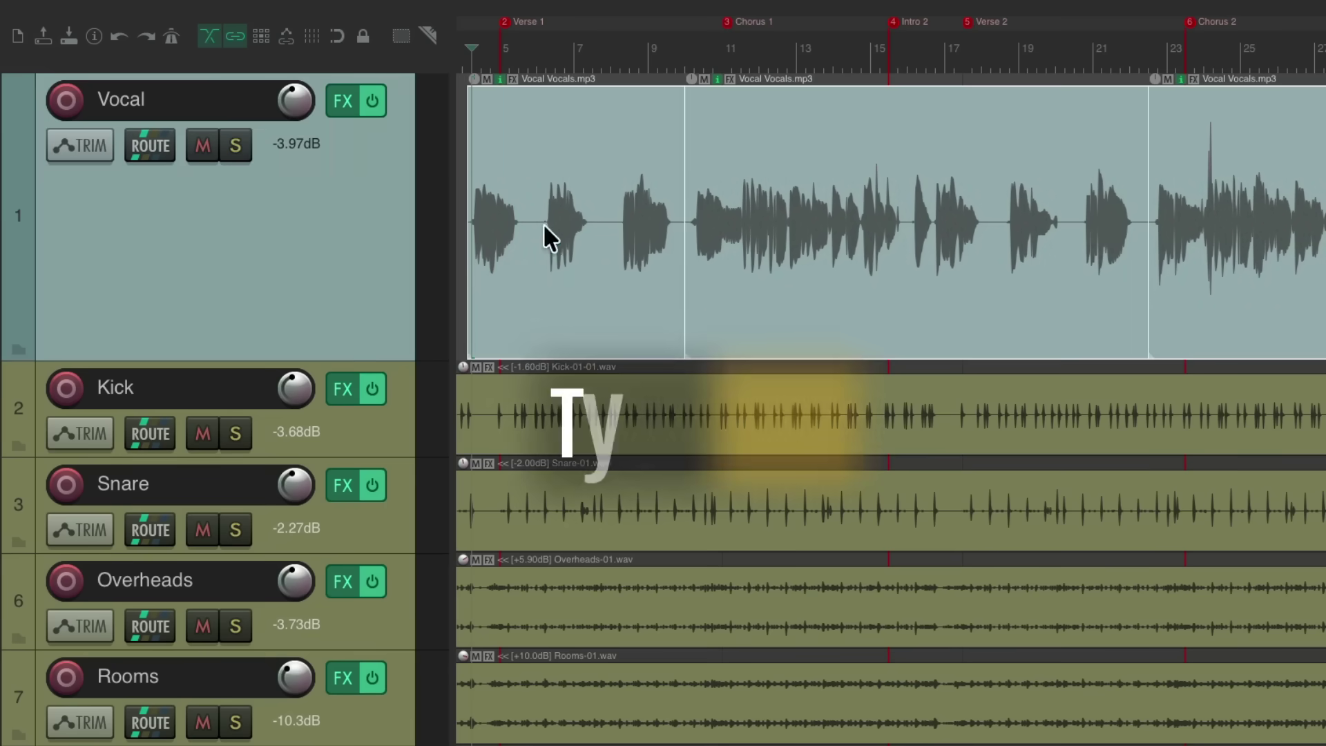
pyautogui.press('n')
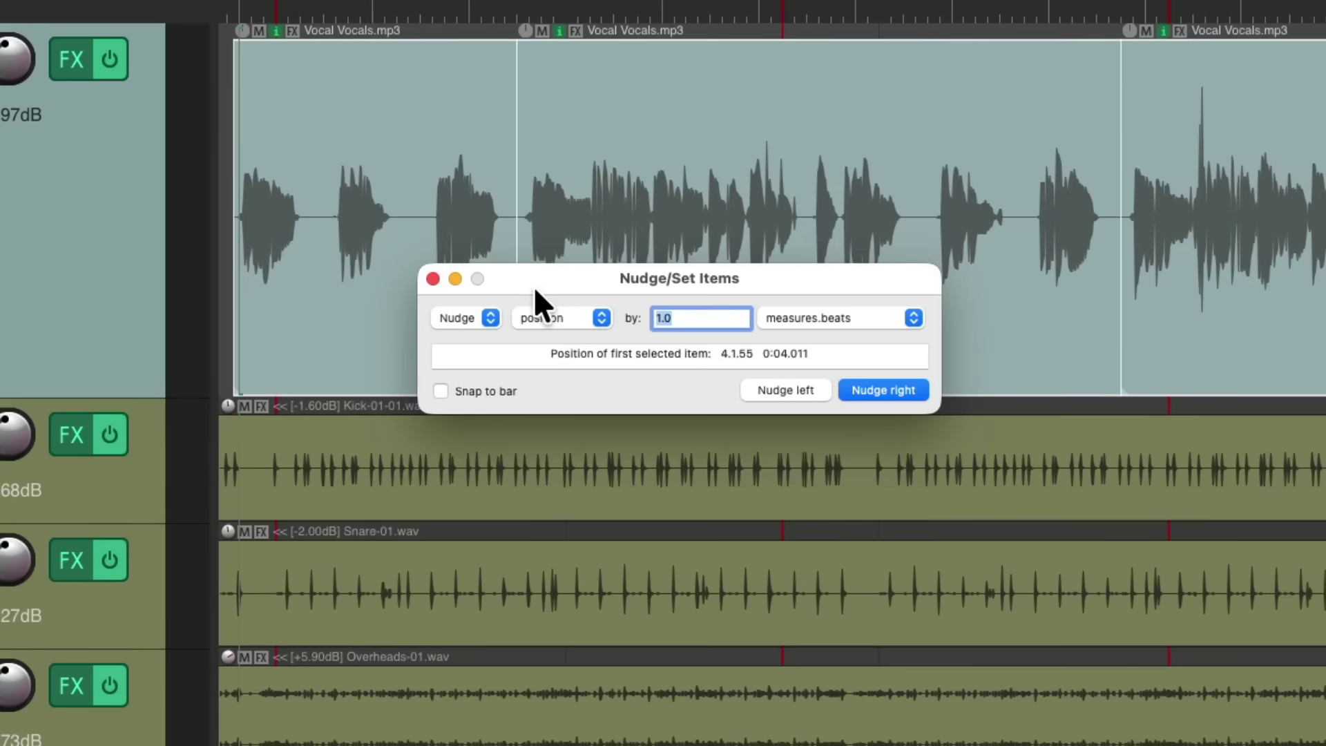
pyautogui.press('Escape')
# Look up the action assigned to the V shortcut in the action list and close the list
pyautogui.press('?')
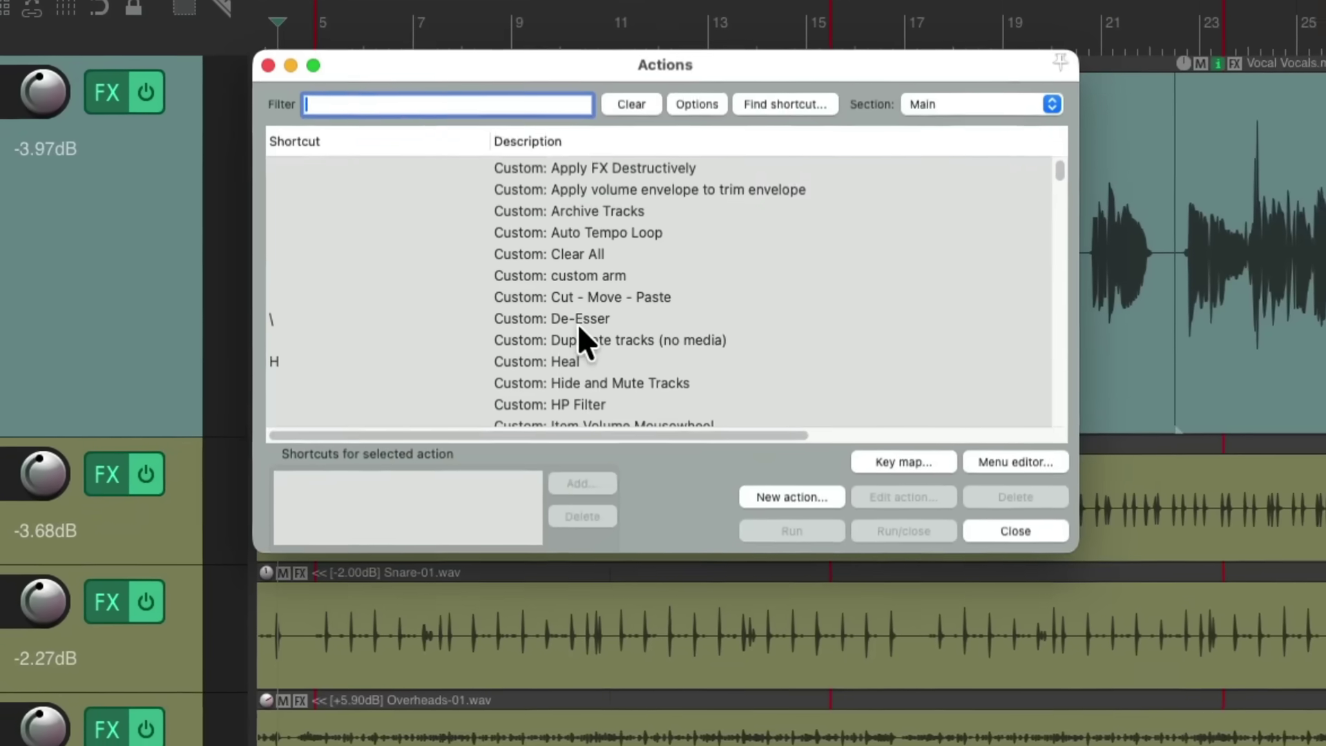
pyautogui.click(842, 143)
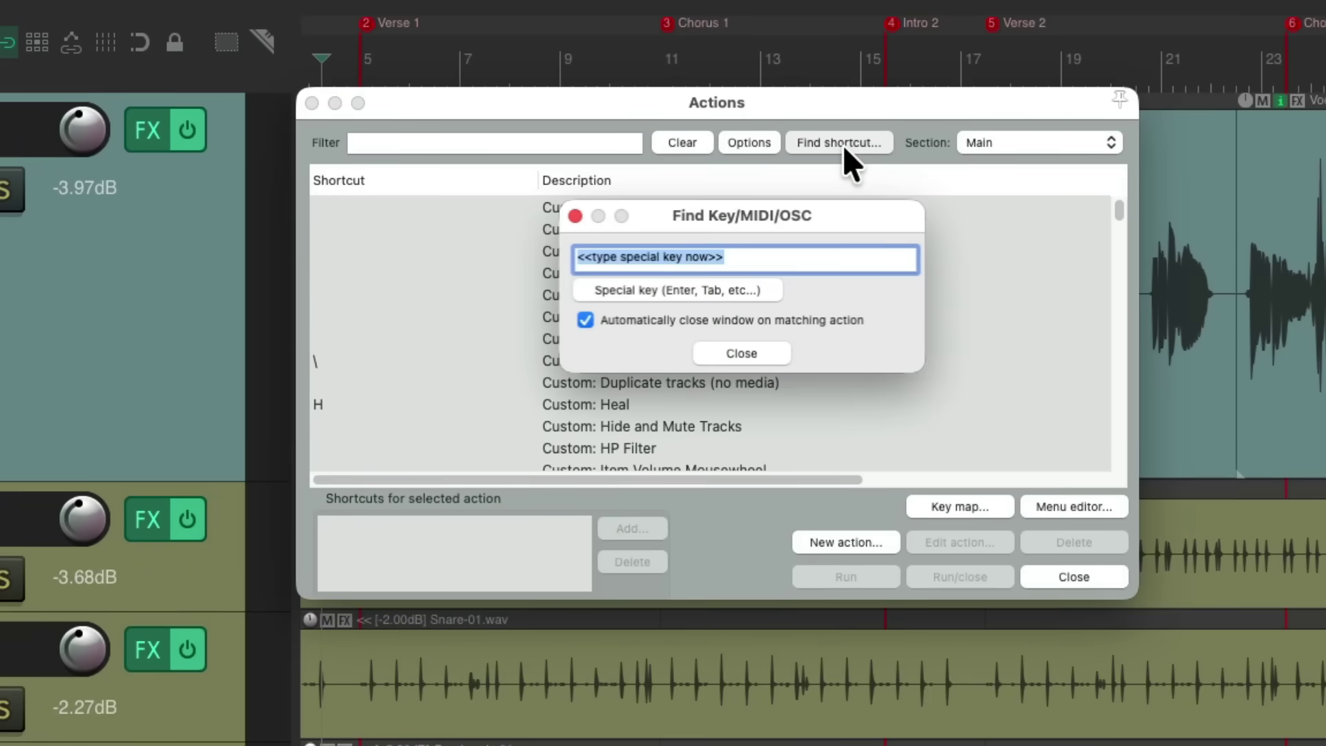
pyautogui.press('v')
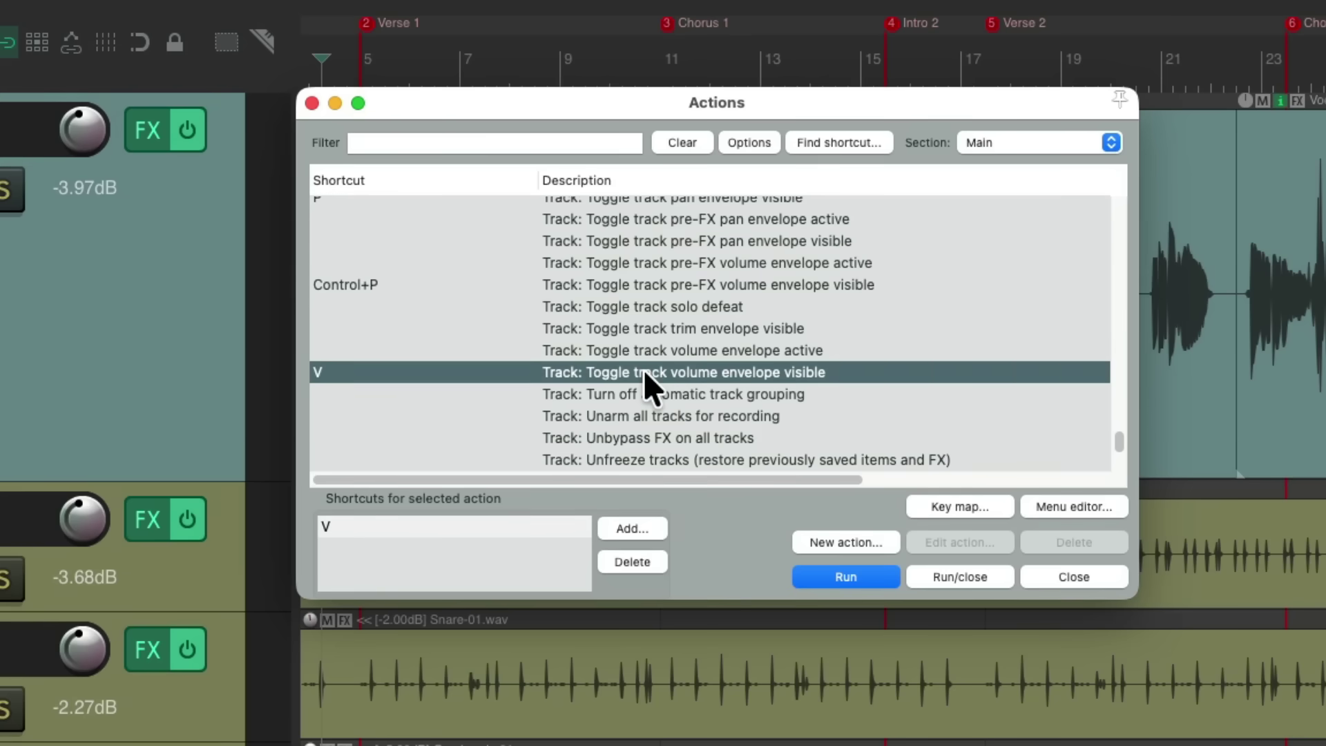
pyautogui.press('Escape')
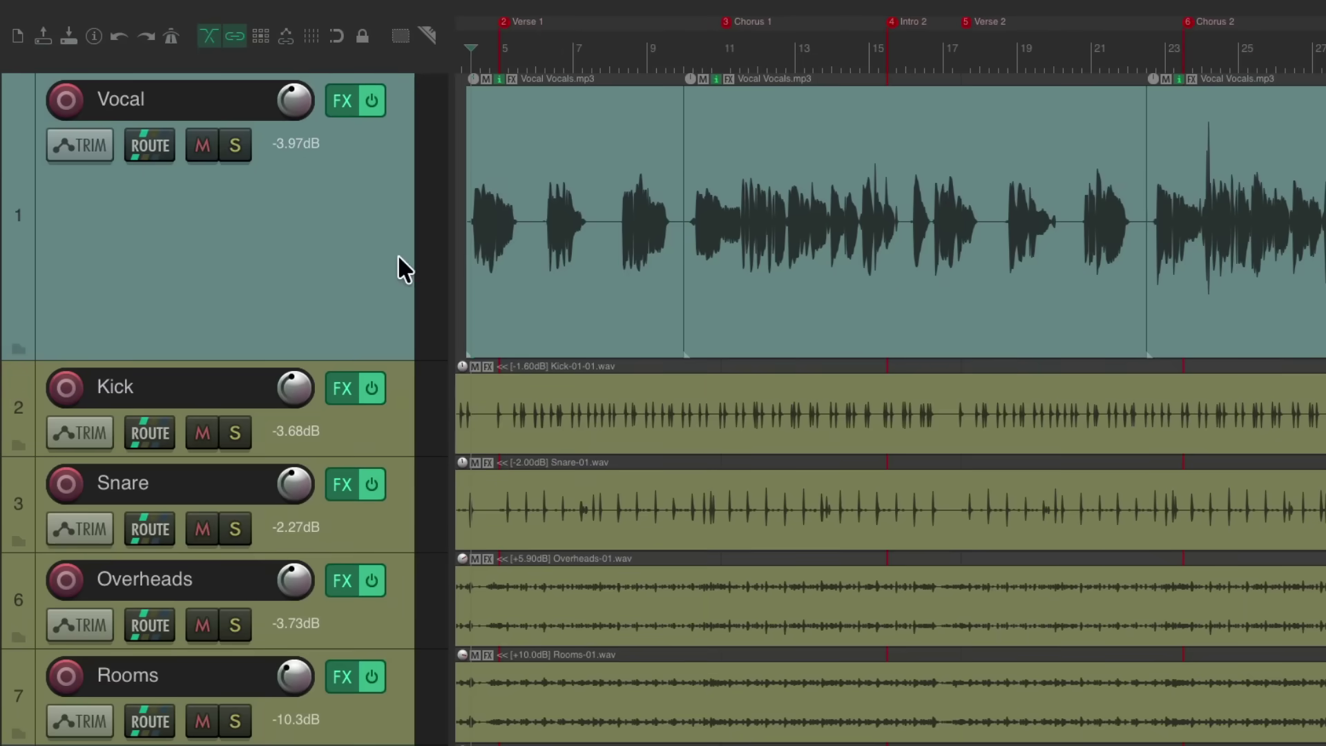
# Show the Vocal track's volume envelope and hide it again
pyautogui.click(366, 233)
pyautogui.press('v')
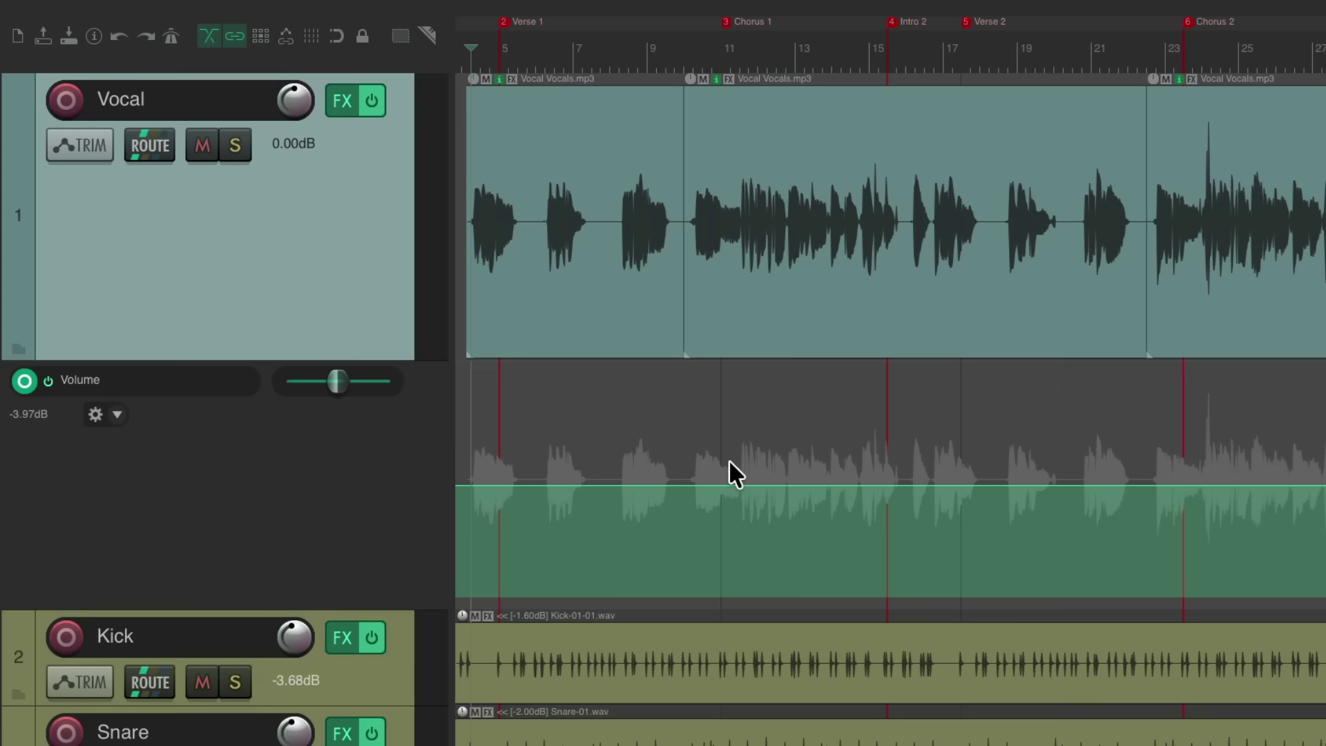
pyautogui.press('v')
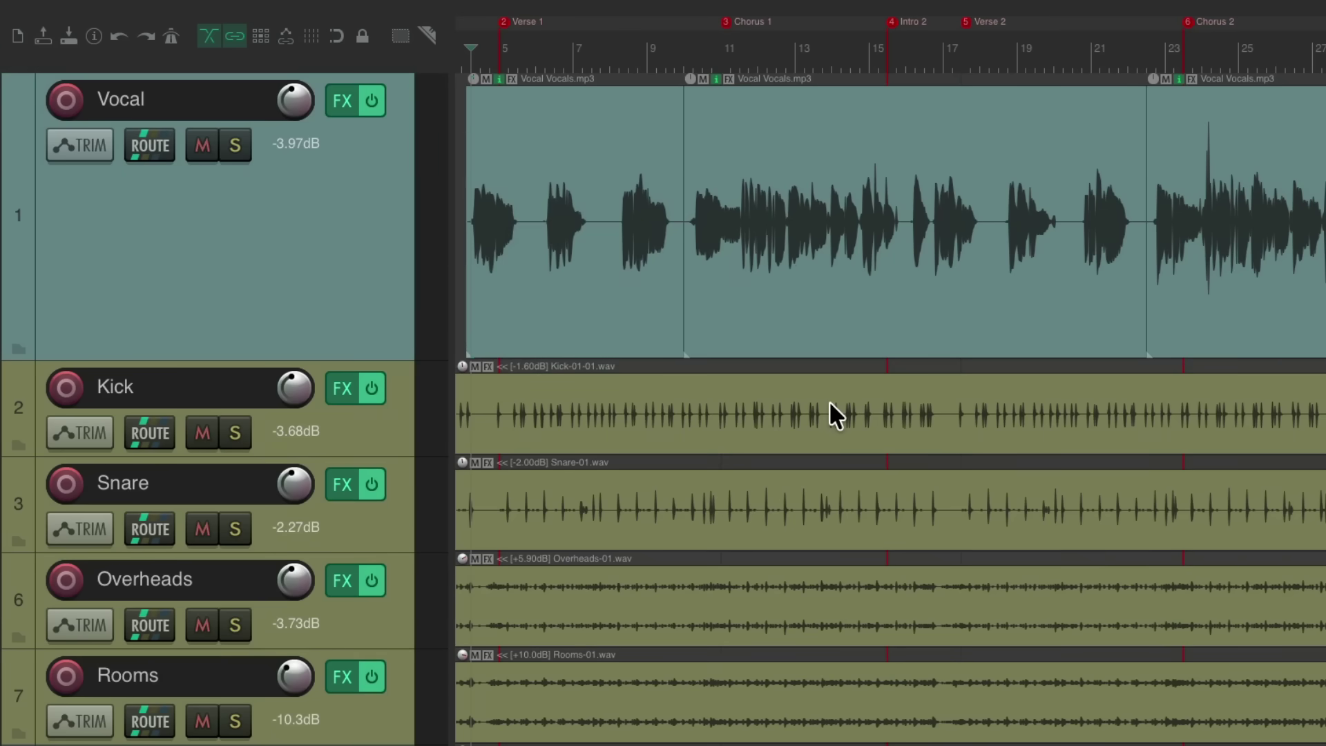
# Filter the action list by "zoom" and review the zoom actions with their assigned shortcuts
pyautogui.press('?')
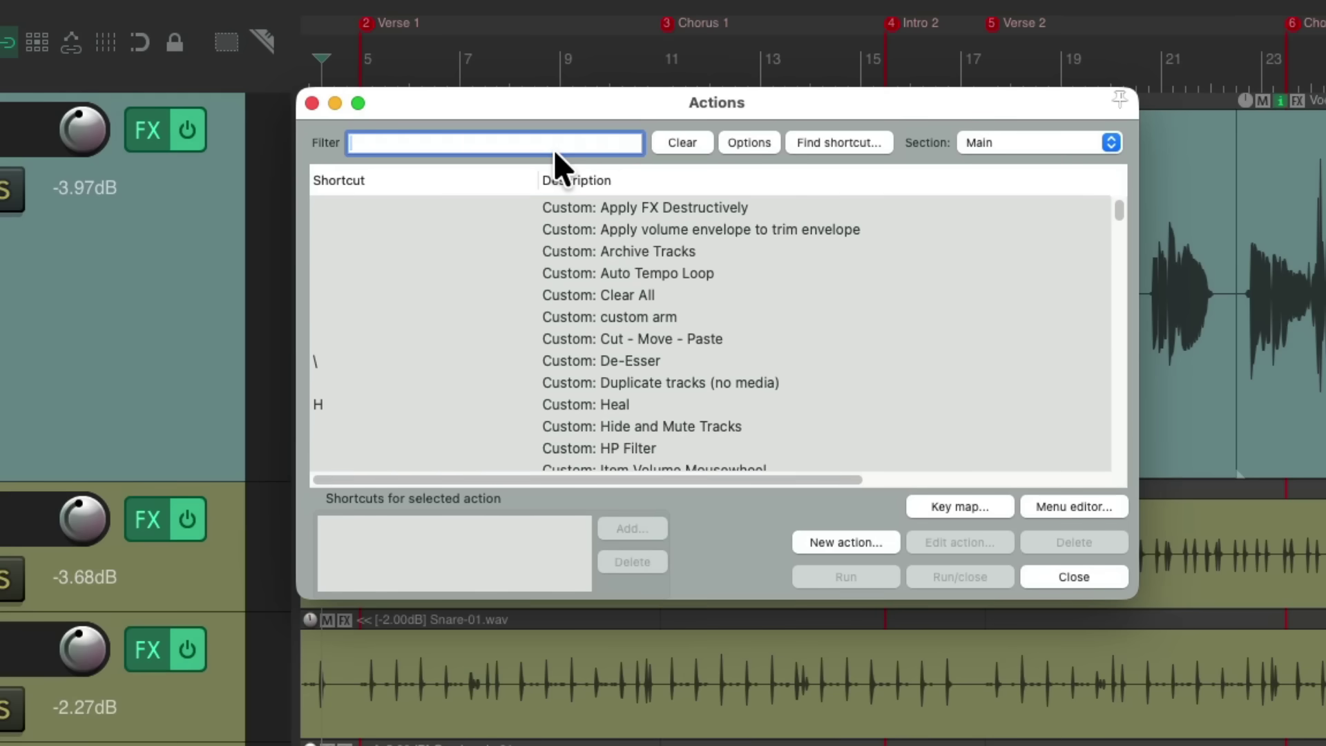
pyautogui.write('zoom')
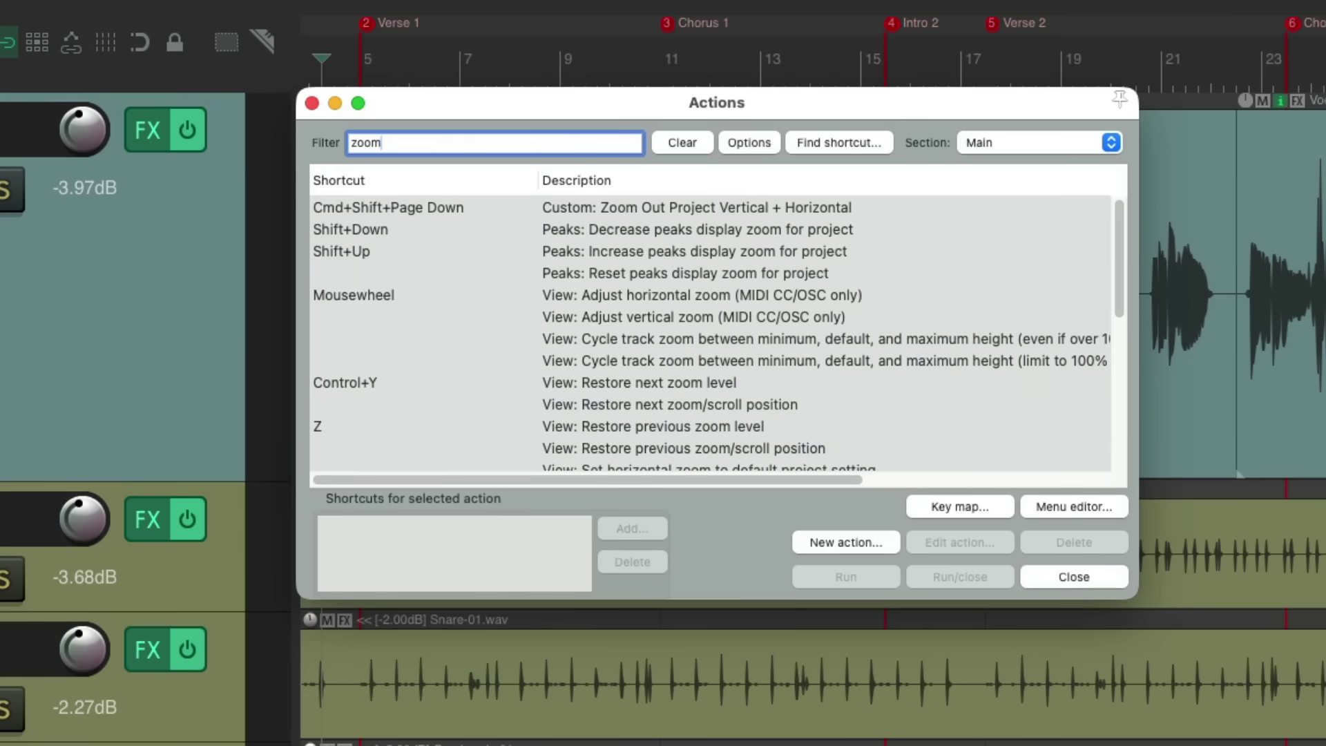
pyautogui.scroll(-5, 714, 283)
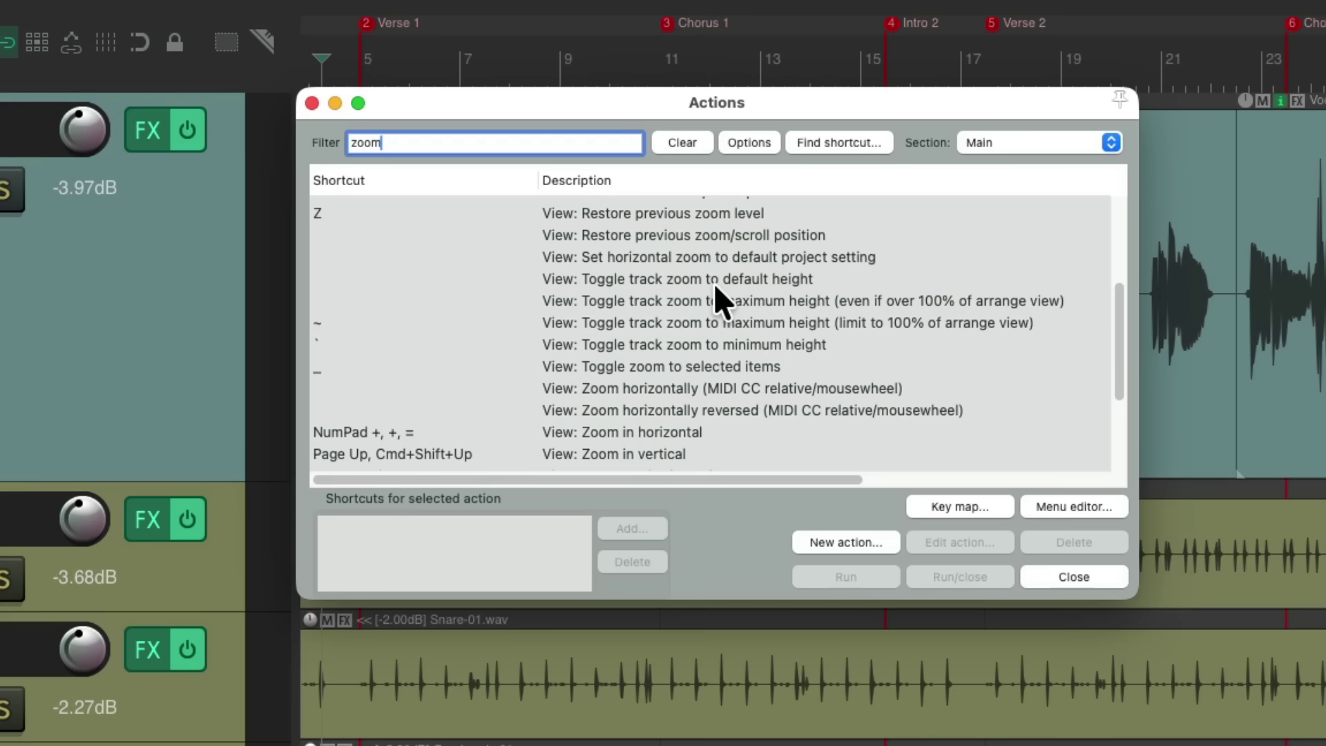
pyautogui.scroll(-4, 714, 283)
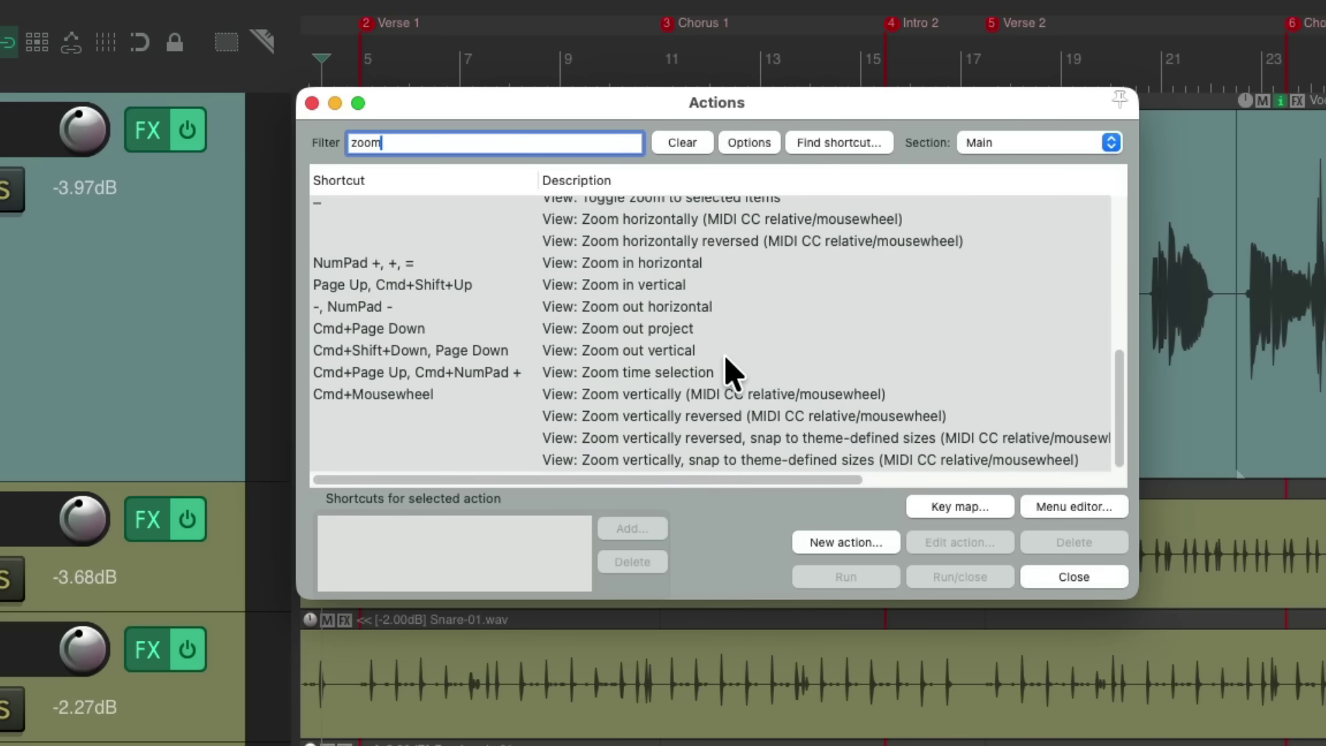
pyautogui.scroll(10, 725, 357)
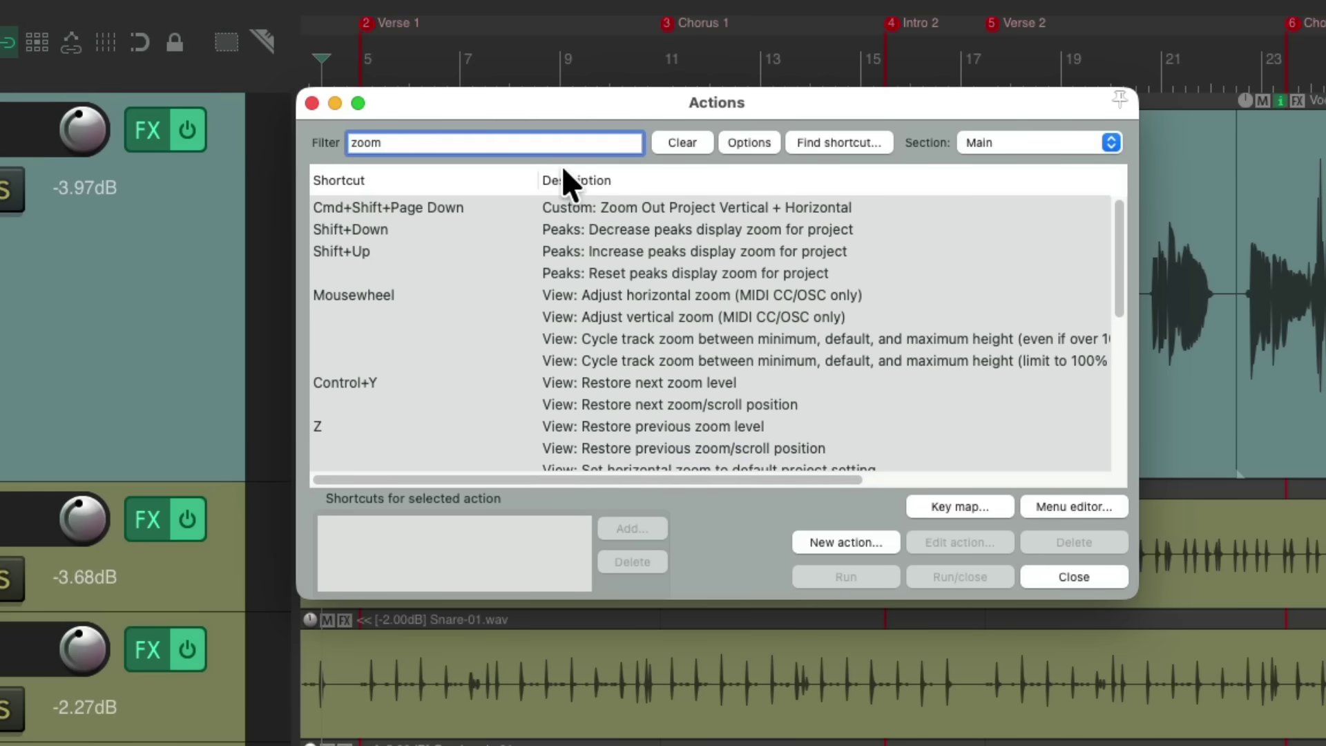
# Filter the action list by "scroll" instead and review the scrolling actions with their assigned shortcuts
pyautogui.press('BackSpace')
pyautogui.press('BackSpace')
pyautogui.press('BackSpace')
pyautogui.press('BackSpace')
pyautogui.write('scroll')
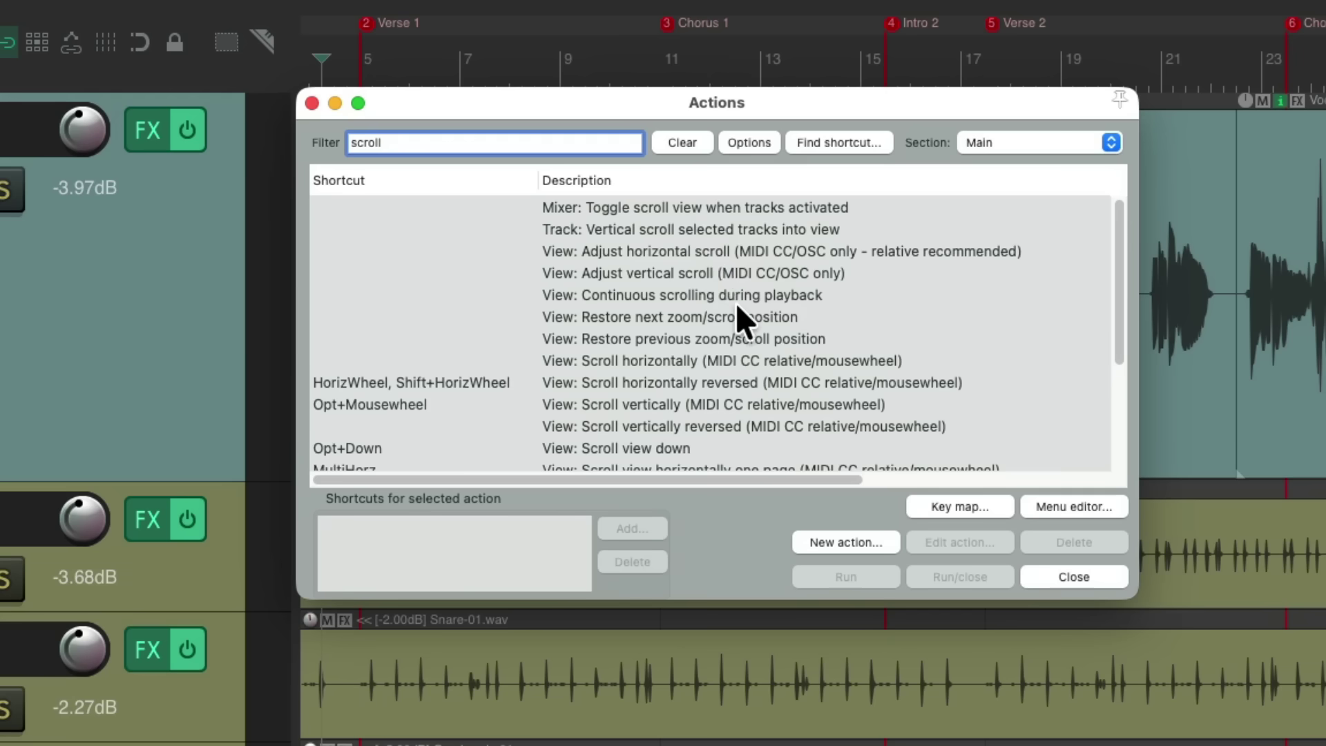
pyautogui.scroll(-5, 737, 306)
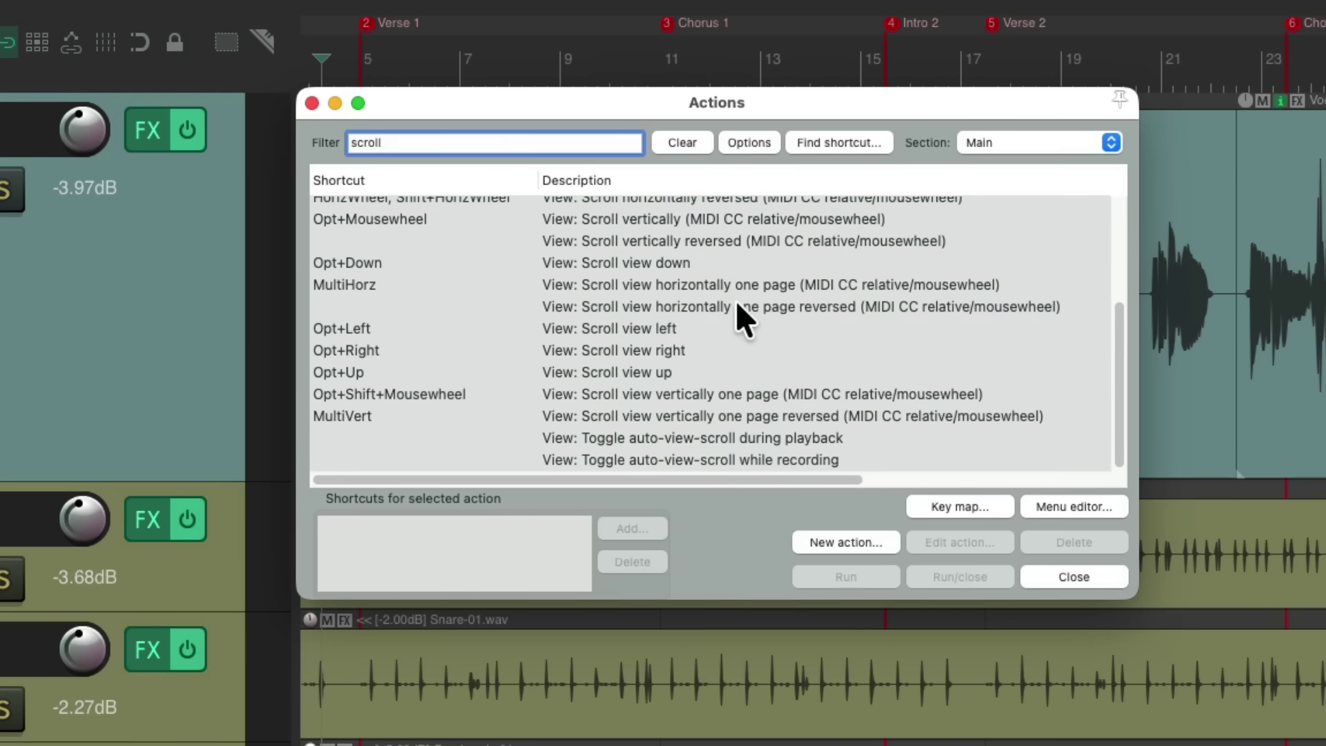
pyautogui.scroll(5, 450, 276)
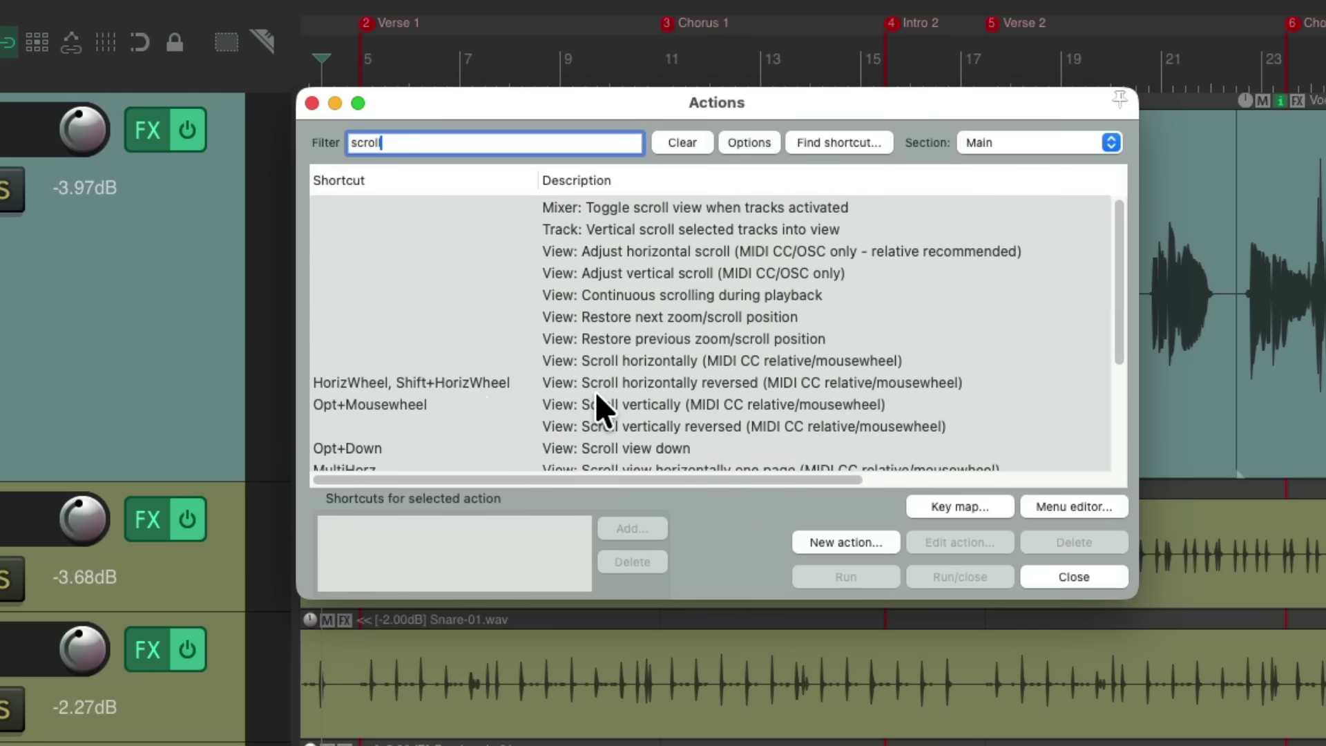
# Filter the action list by "razor" and review the razor edit actions
pyautogui.press('super+a')
pyautogui.write('razor')
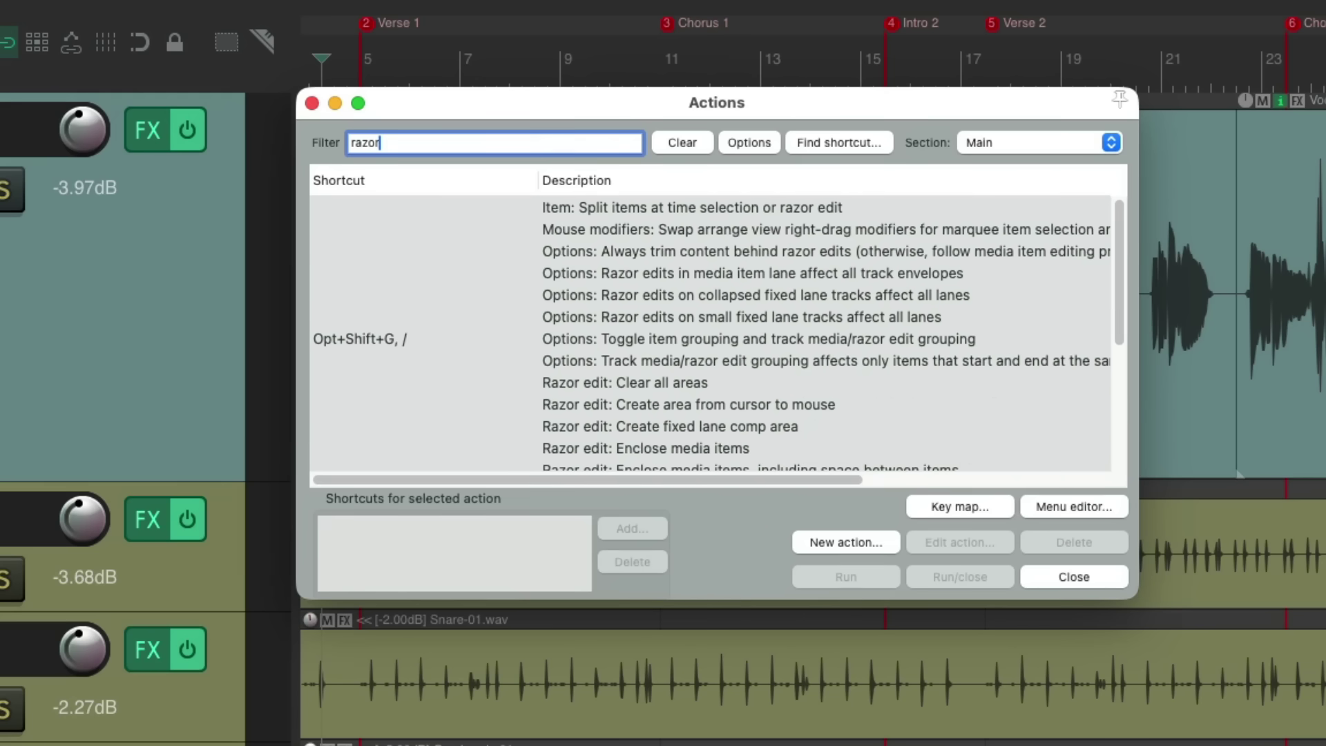
pyautogui.scroll(-5, 743, 304)
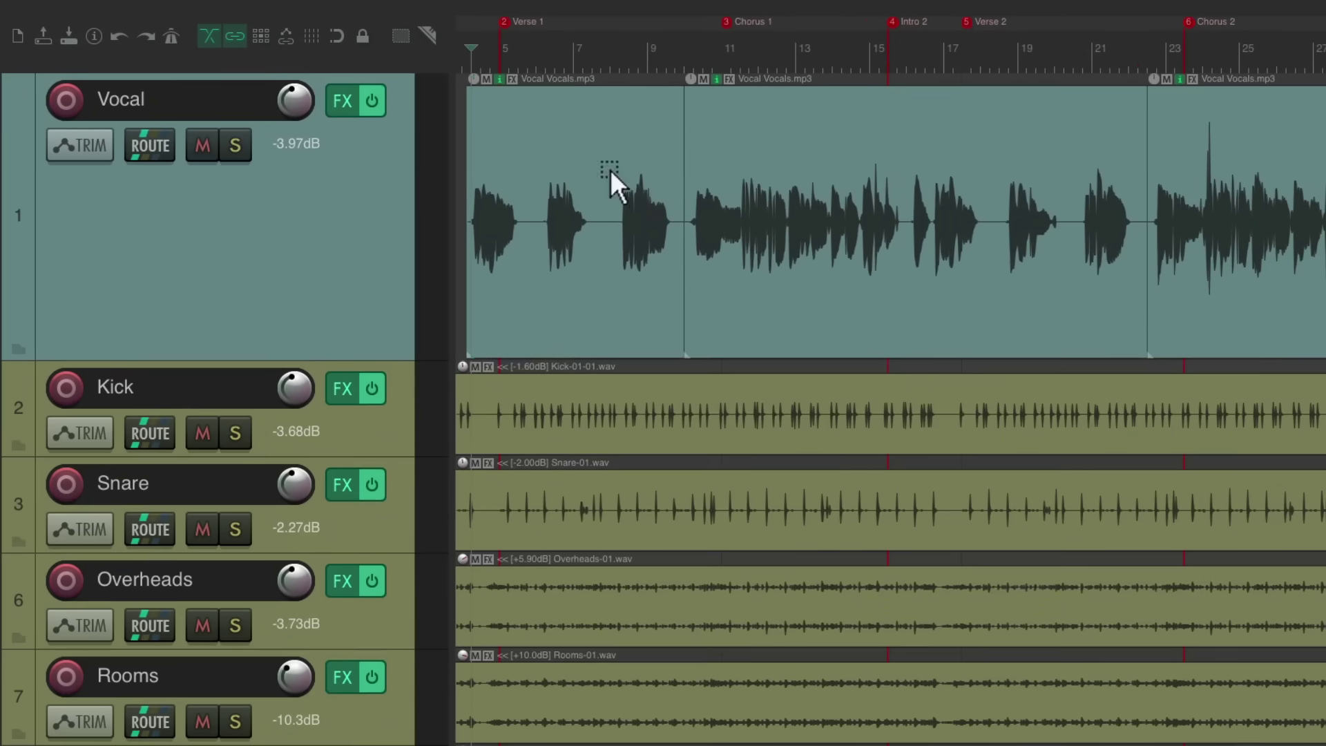
# Marquee-select the Vocal, Kick and Snare items between about measures 8 and 17, and clear the selection
pyautogui.moveTo(610, 168); pyautogui.dragTo(956, 511)
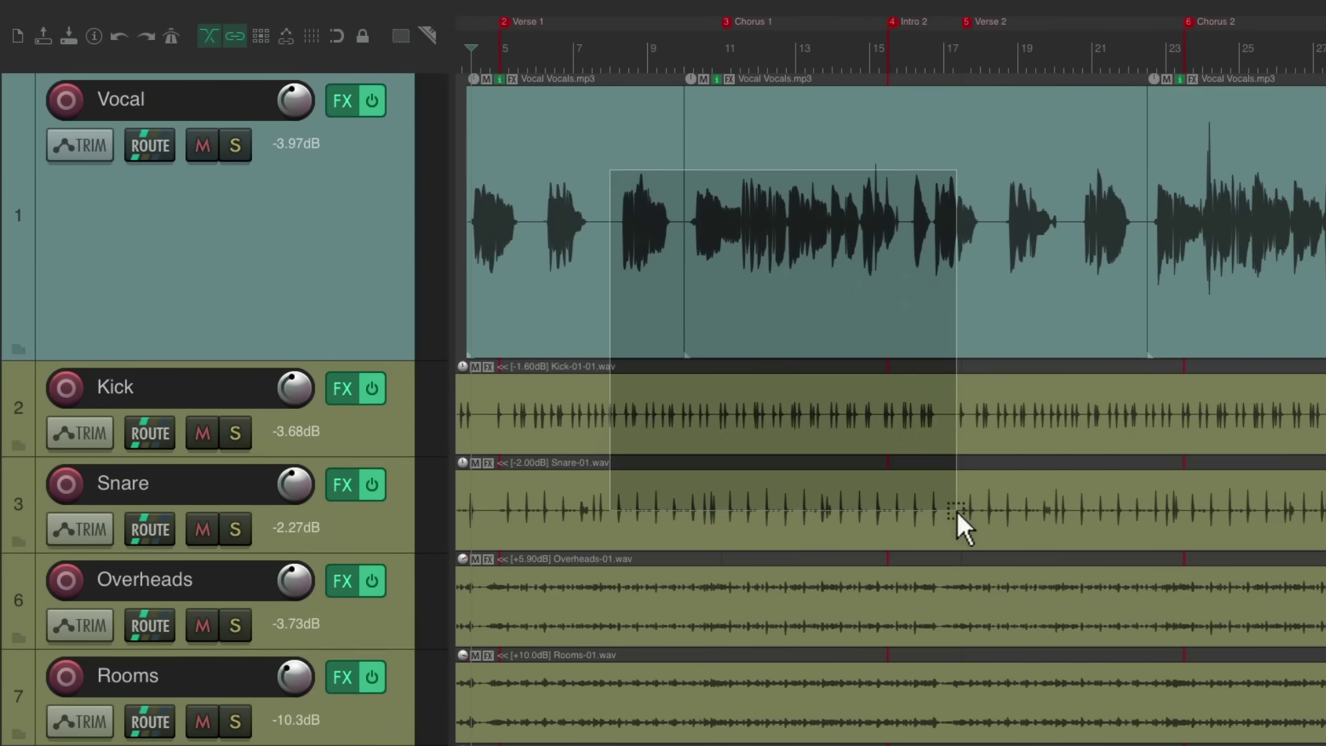
pyautogui.moveTo(956, 511); pyautogui.dragTo(956, 511)
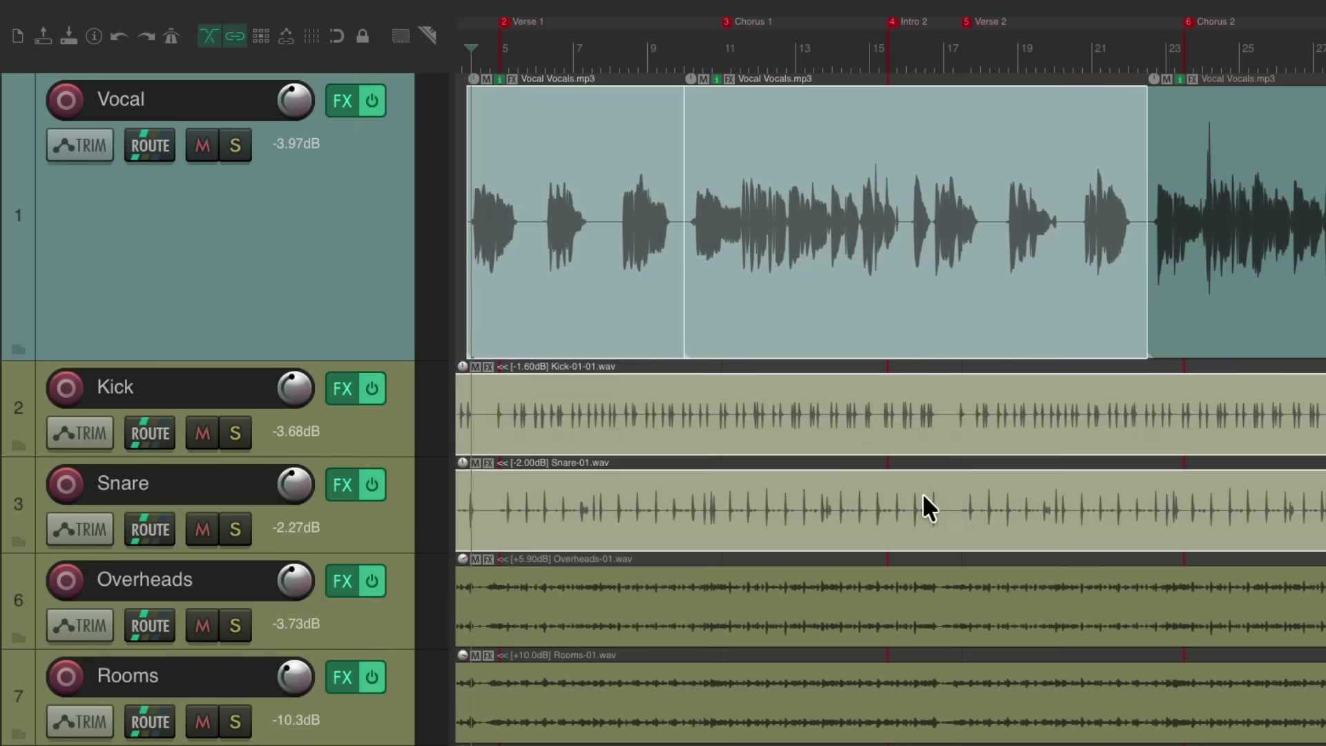
pyautogui.click(854, 409)
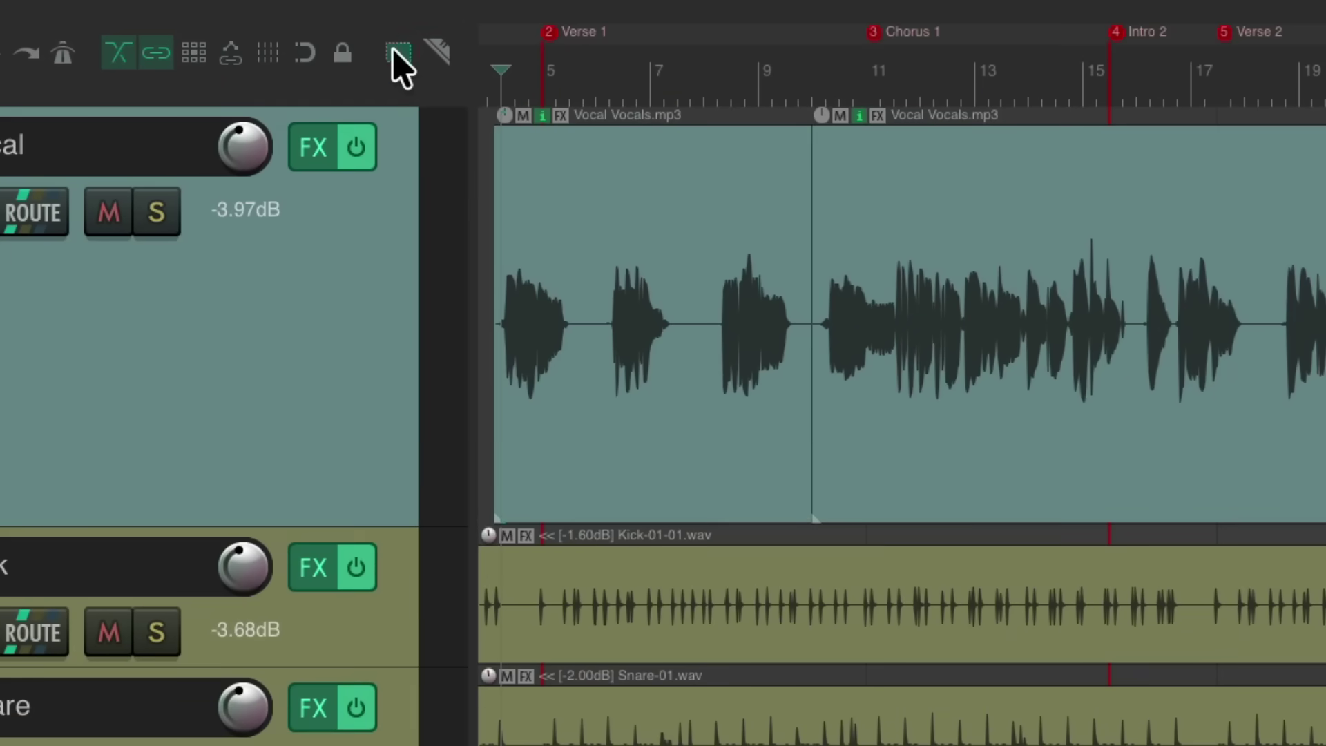
# Activate marquee mode, select items from Vocal to Overheads between about measures 8 and 17, delete them, and undo the deletion
pyautogui.click(399, 55)
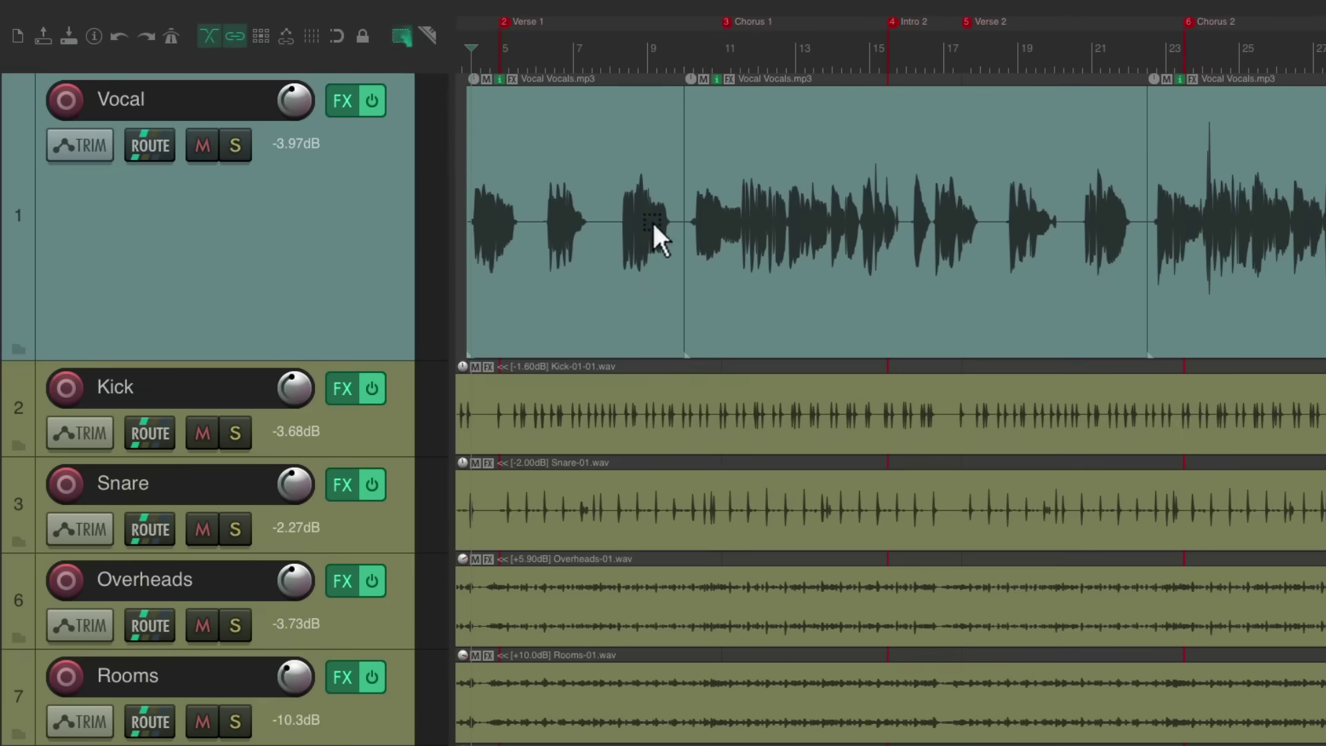
pyautogui.moveTo(610, 181); pyautogui.dragTo(942, 589)
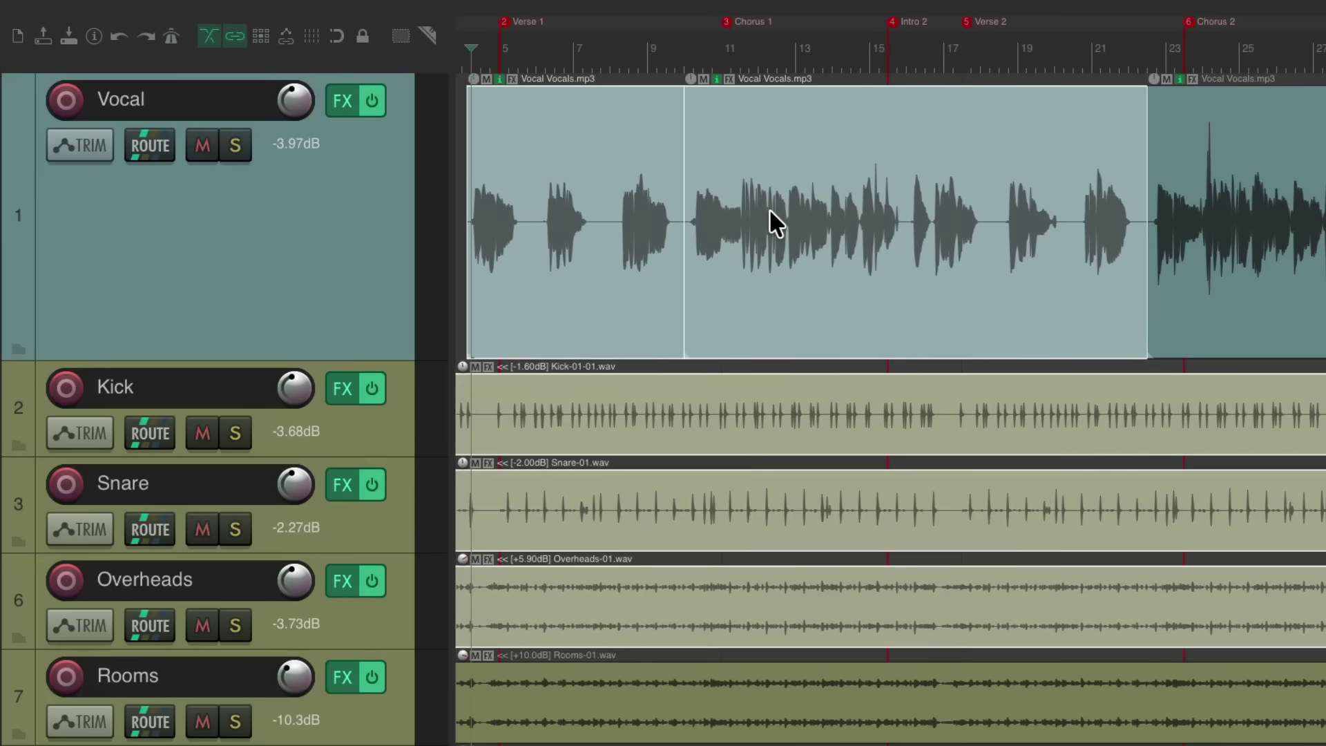
pyautogui.moveTo(629, 162); pyautogui.dragTo(730, 159)
pyautogui.press('Delete')
pyautogui.hotkey('ctrl', 'z')
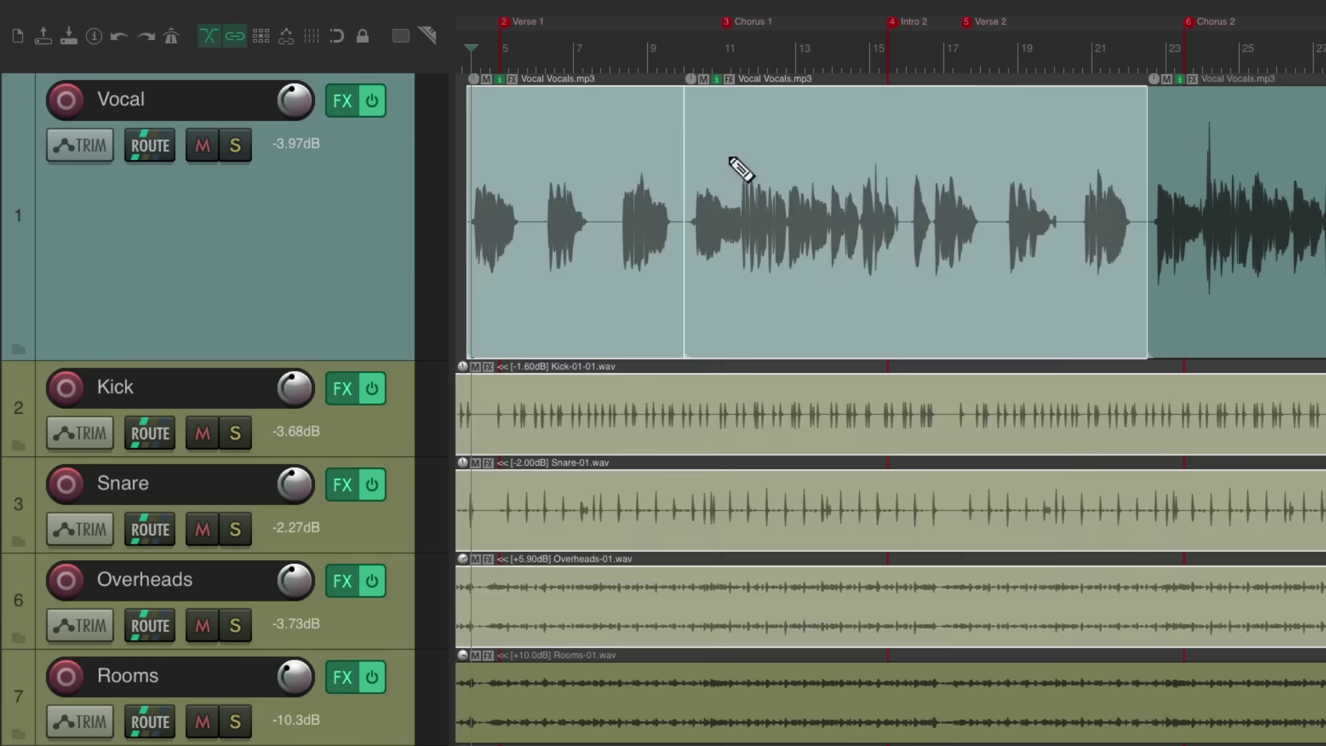
pyautogui.click(732, 161)
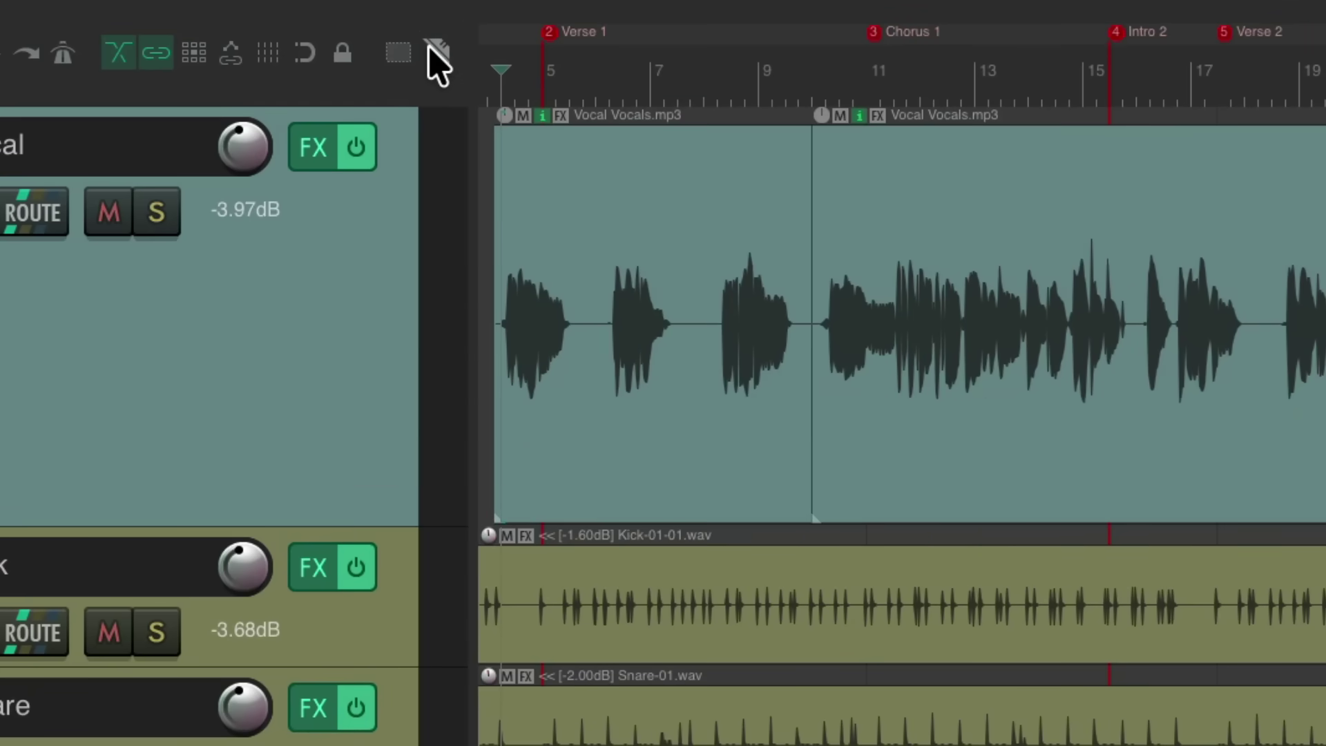
# Activate razor editing, mark Vocal, Kick and Snare from about measure 8 to 16.5, delete the marked content, and undo the deletion
pyautogui.click(434, 50)
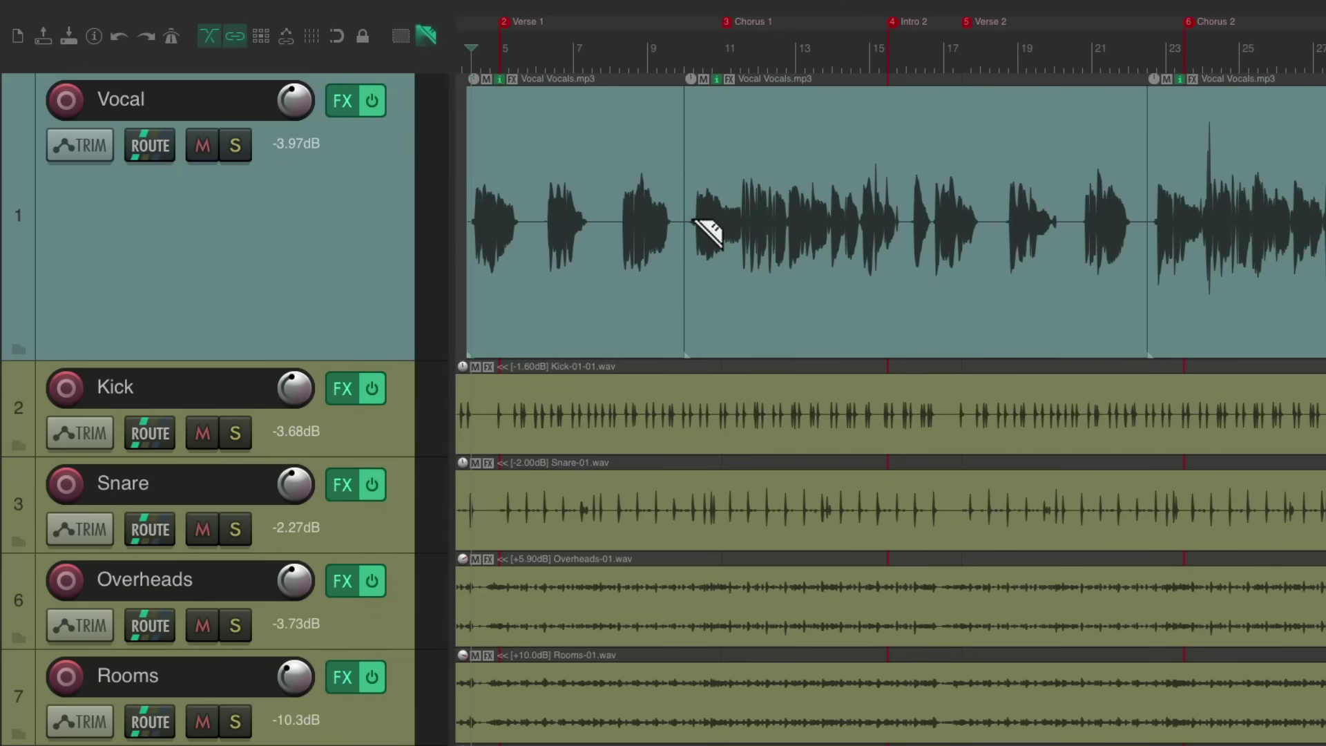
pyautogui.moveTo(616, 207); pyautogui.dragTo(926, 548)
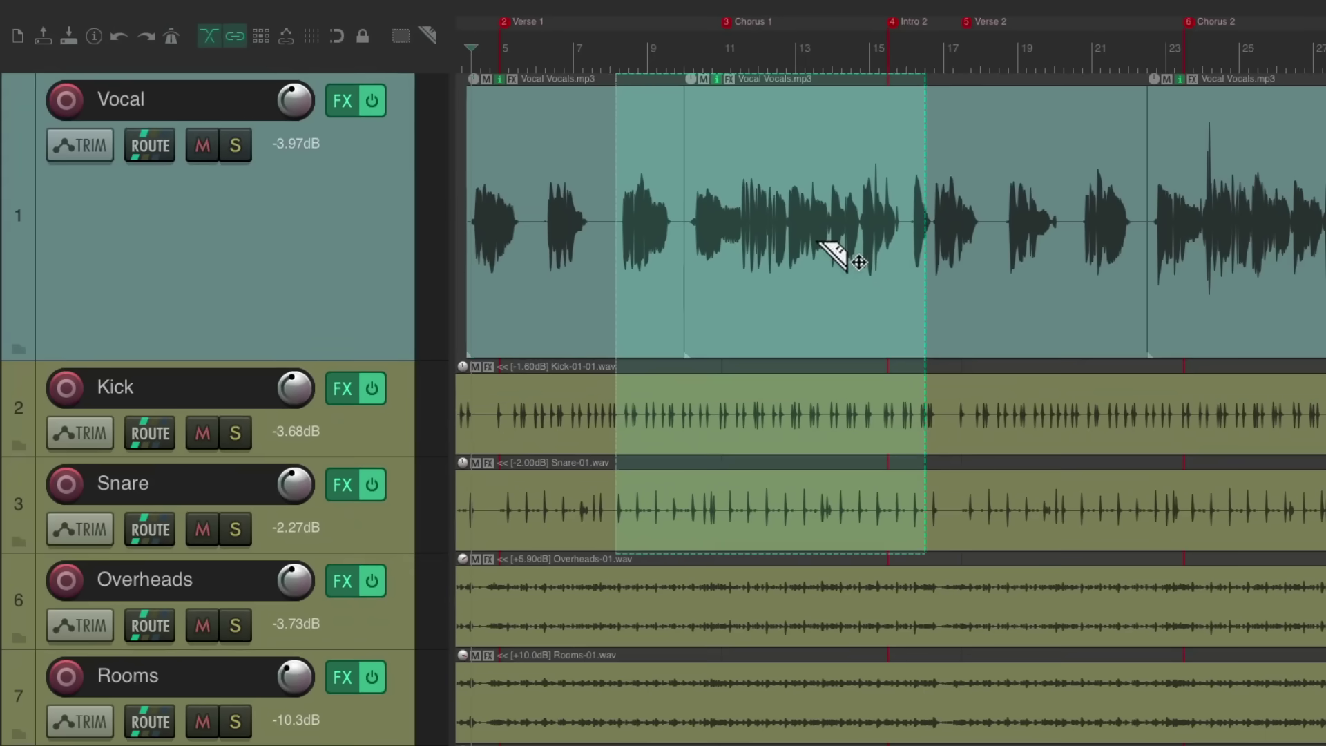
pyautogui.moveTo(759, 183); pyautogui.dragTo(863, 183)
pyautogui.rightClick(863, 183)
pyautogui.press('Delete')
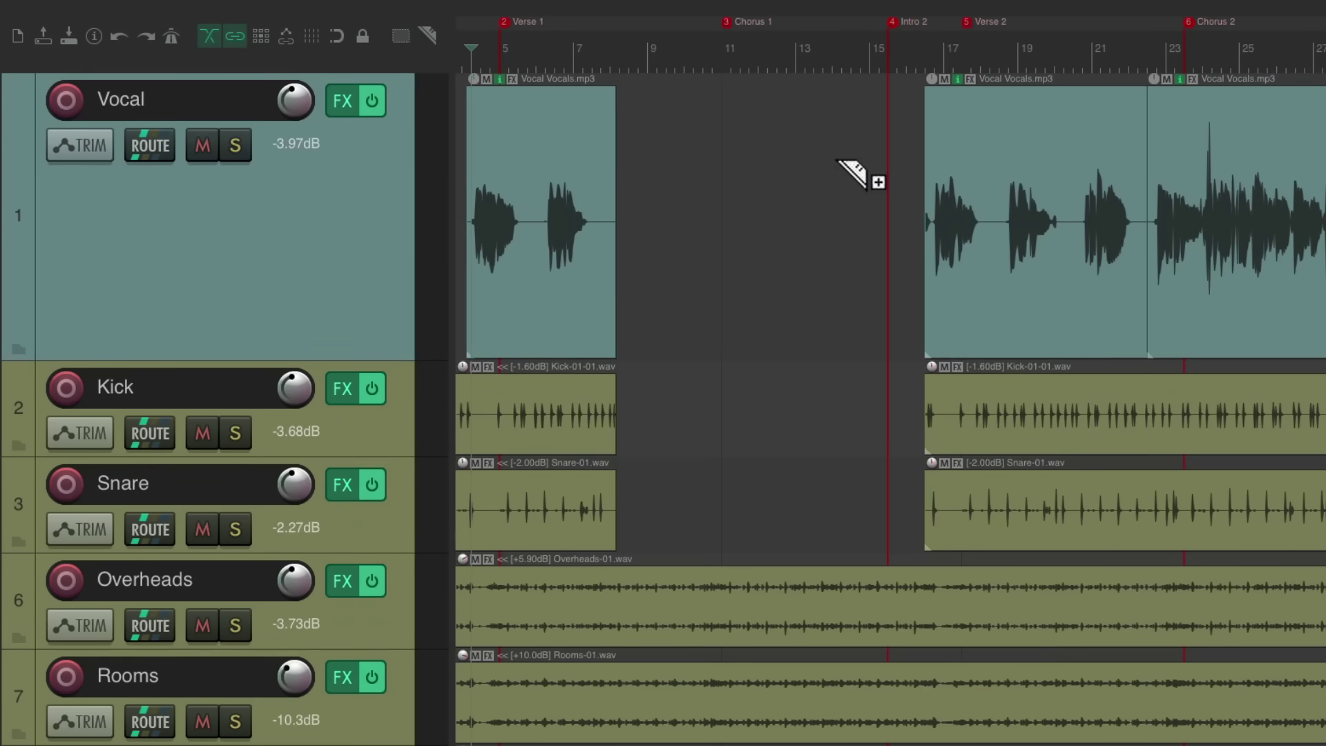
pyautogui.hotkey('ctrl', 'z')
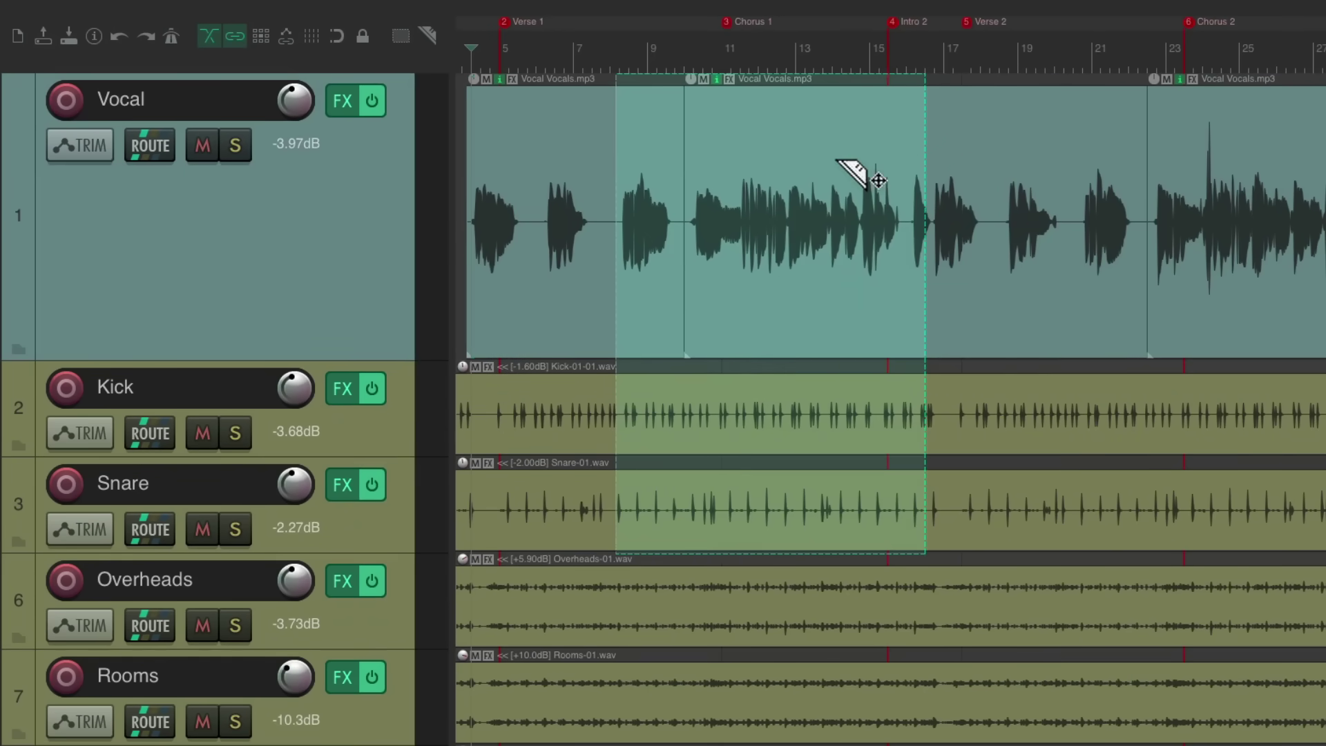
pyautogui.press('Escape')
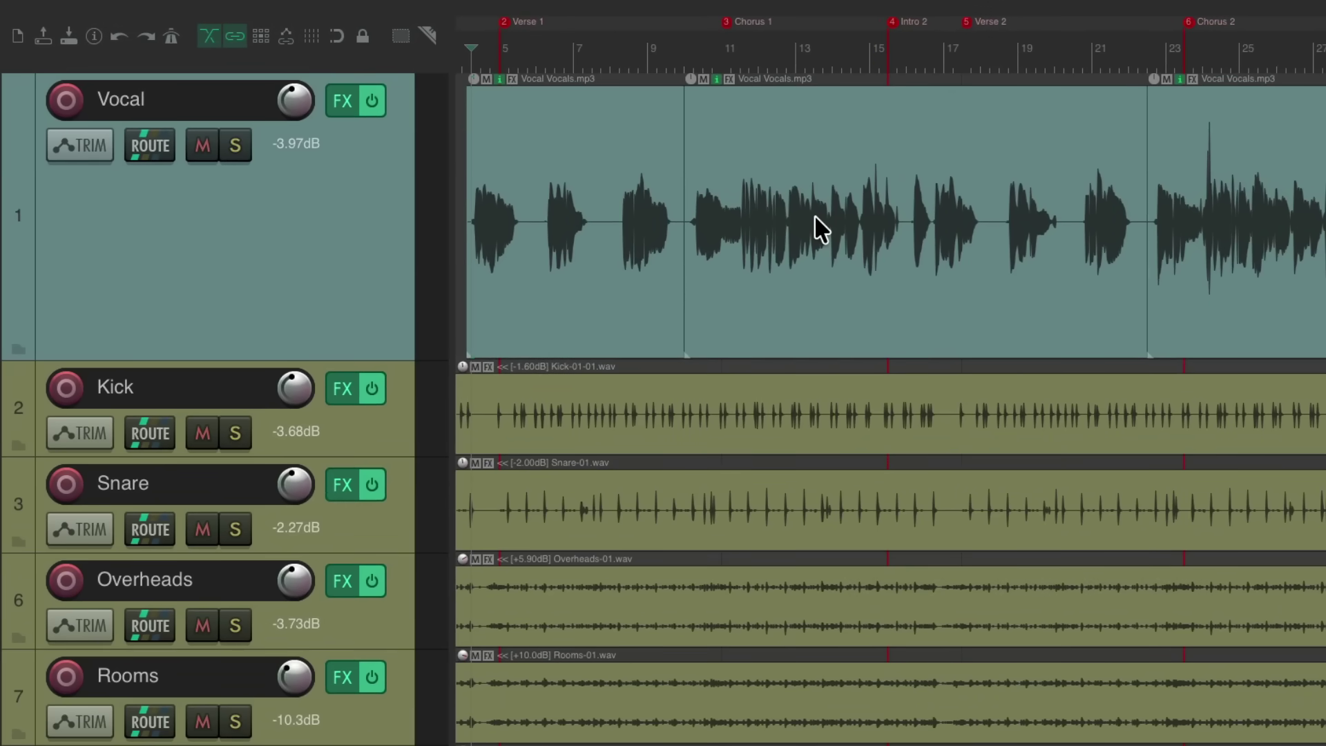
# Filter the action list by "mouse override" and examine the Toggle arrange view override mouse modifiers actions A to D
pyautogui.hotkey('shift', '/')
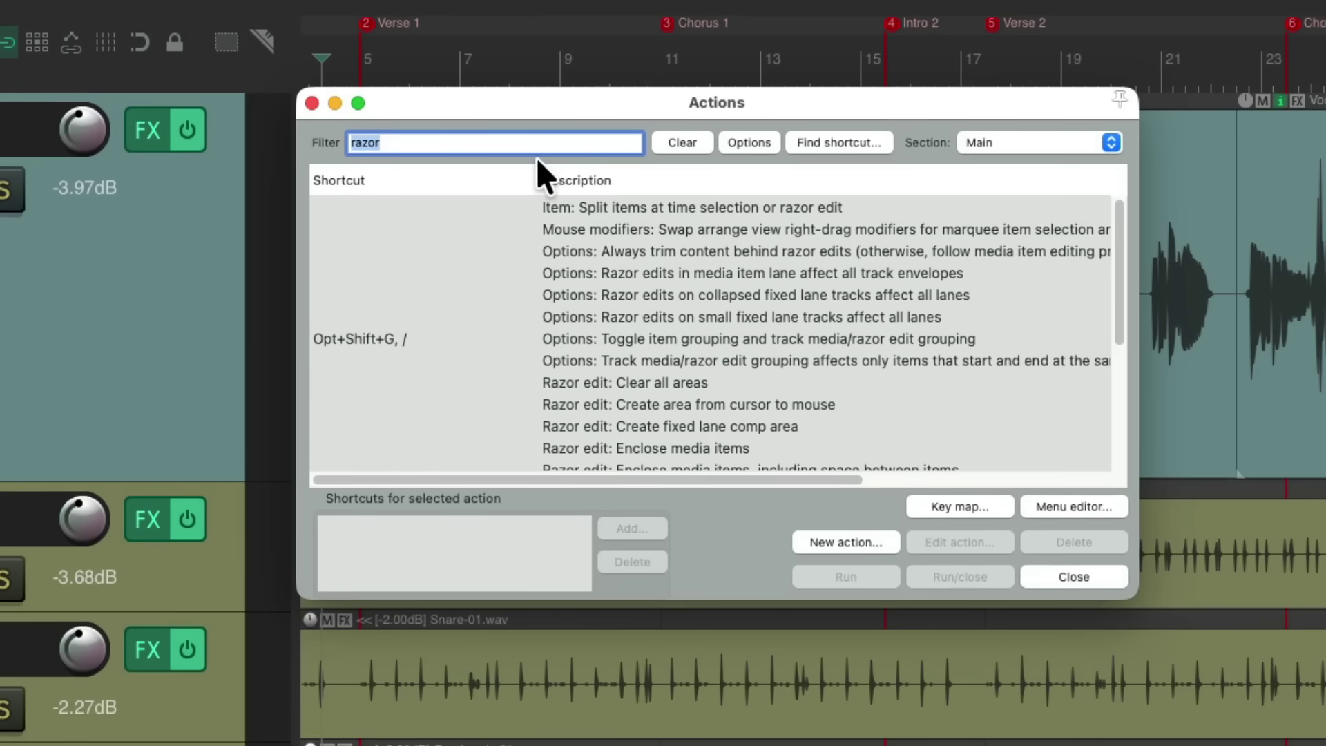
pyautogui.write('mouse override')
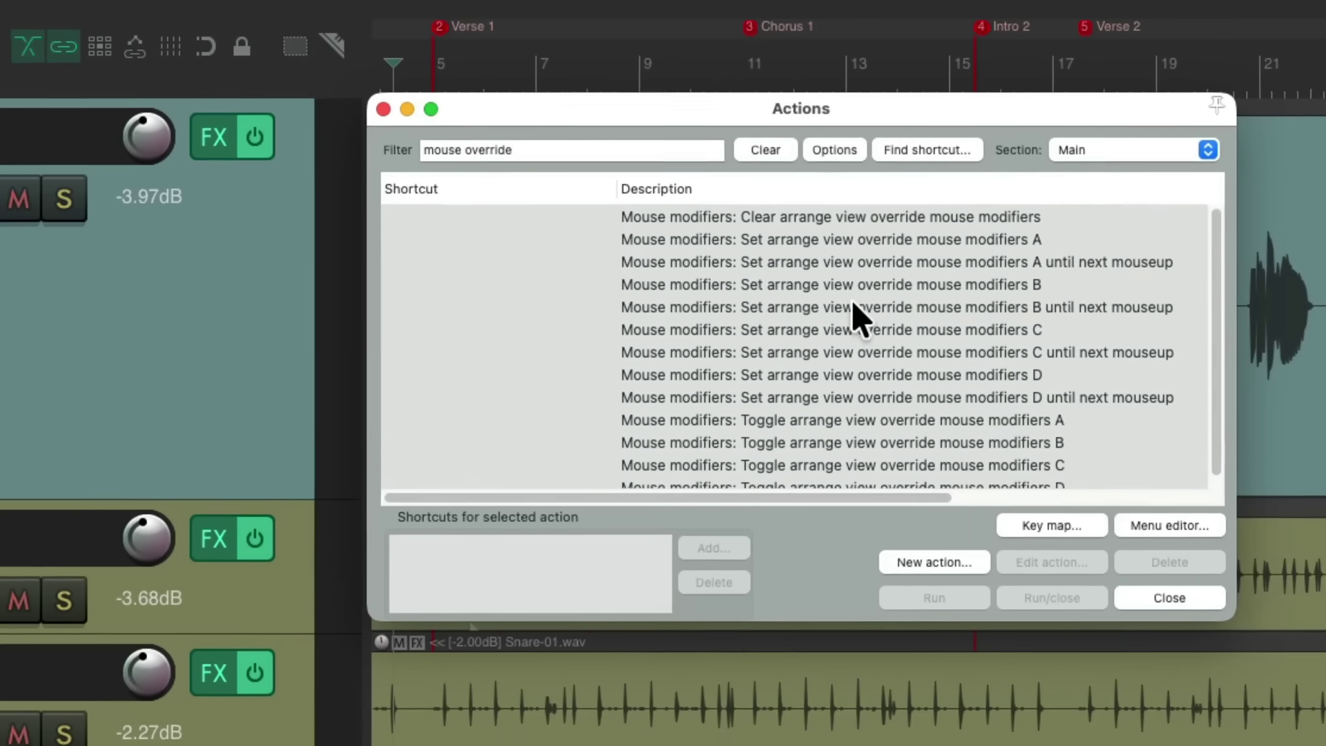
pyautogui.scroll(-1, 857, 314)
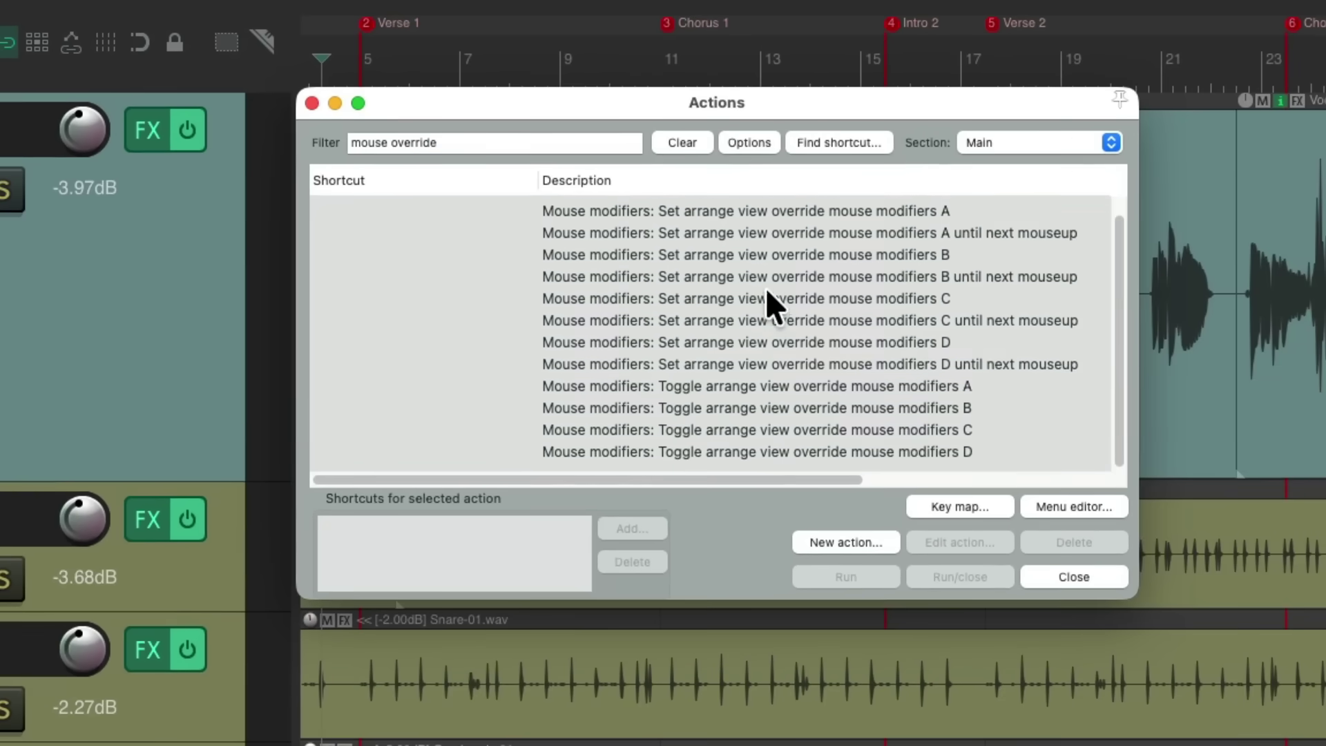
pyautogui.click(864, 420)
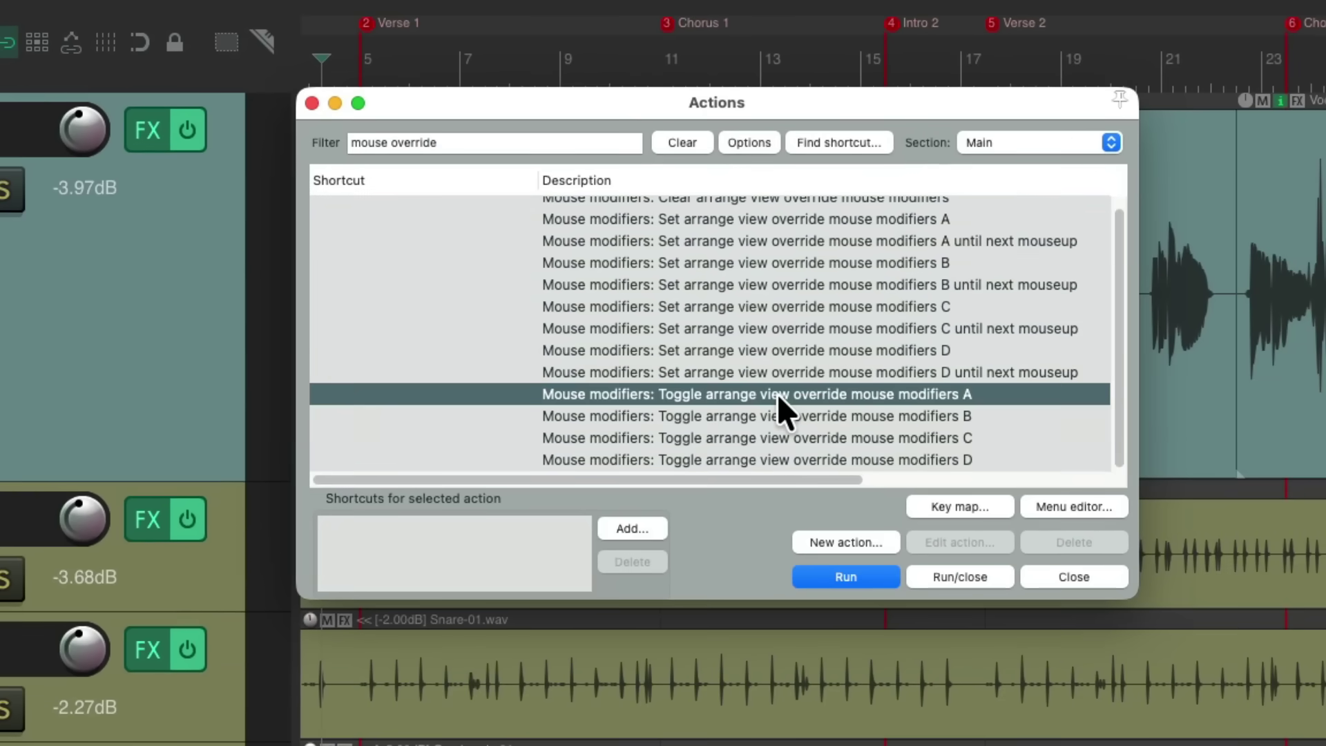
pyautogui.click(782, 458)
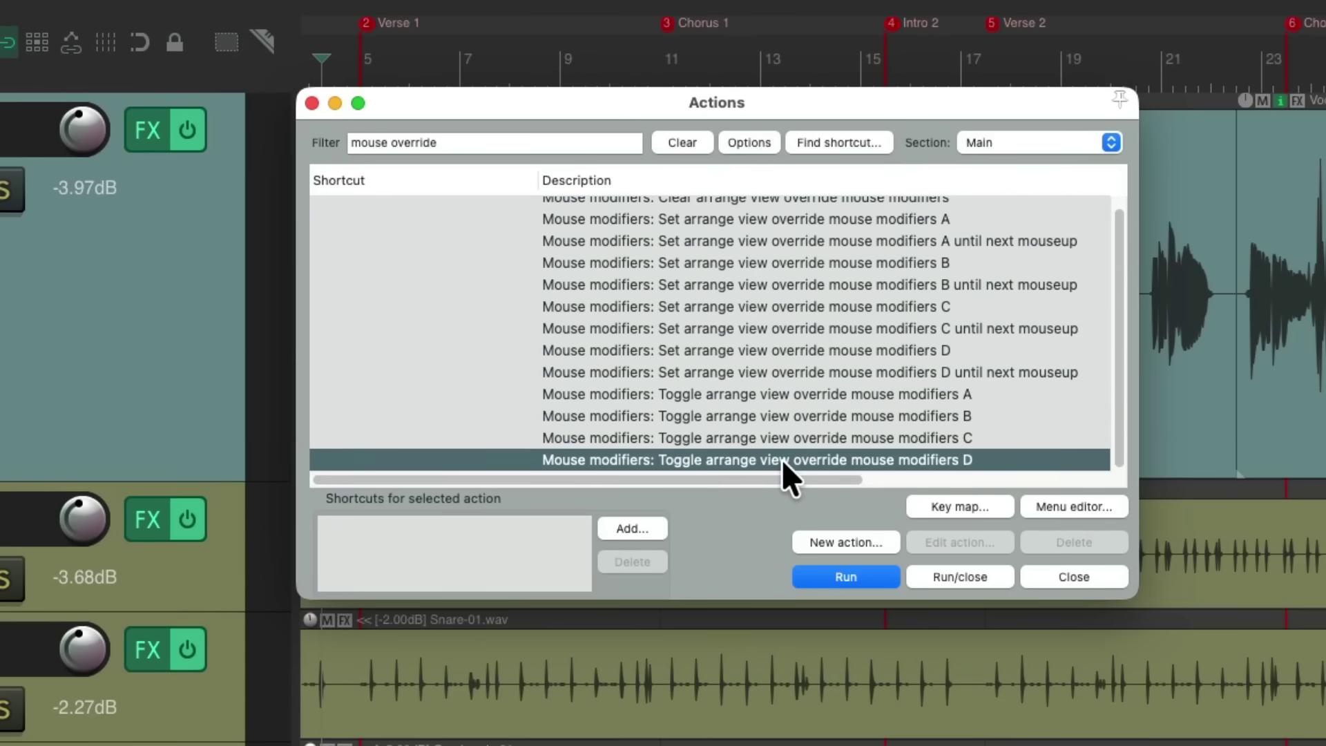
pyautogui.click(783, 391)
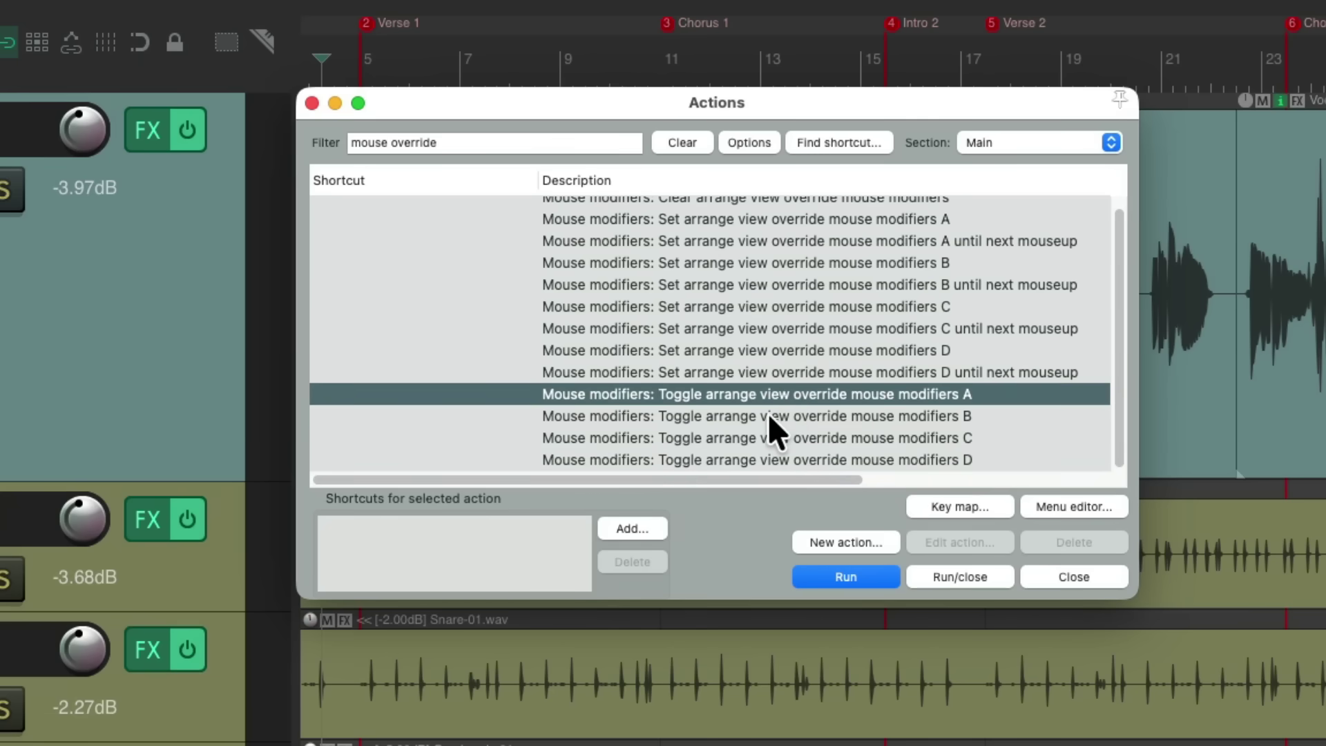
pyautogui.click(768, 415)
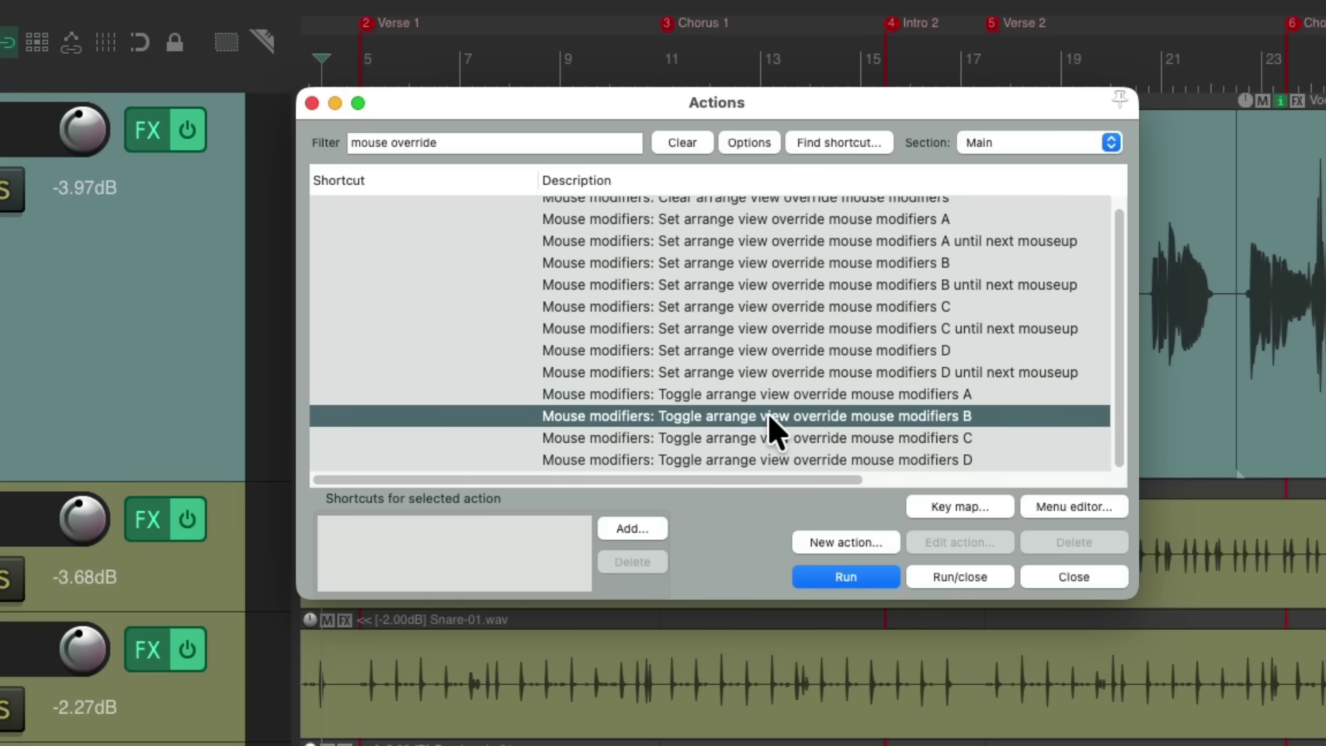
# Assign the shortcut A to the action Toggle arrange view override mouse modifiers A
pyautogui.click(734, 392)
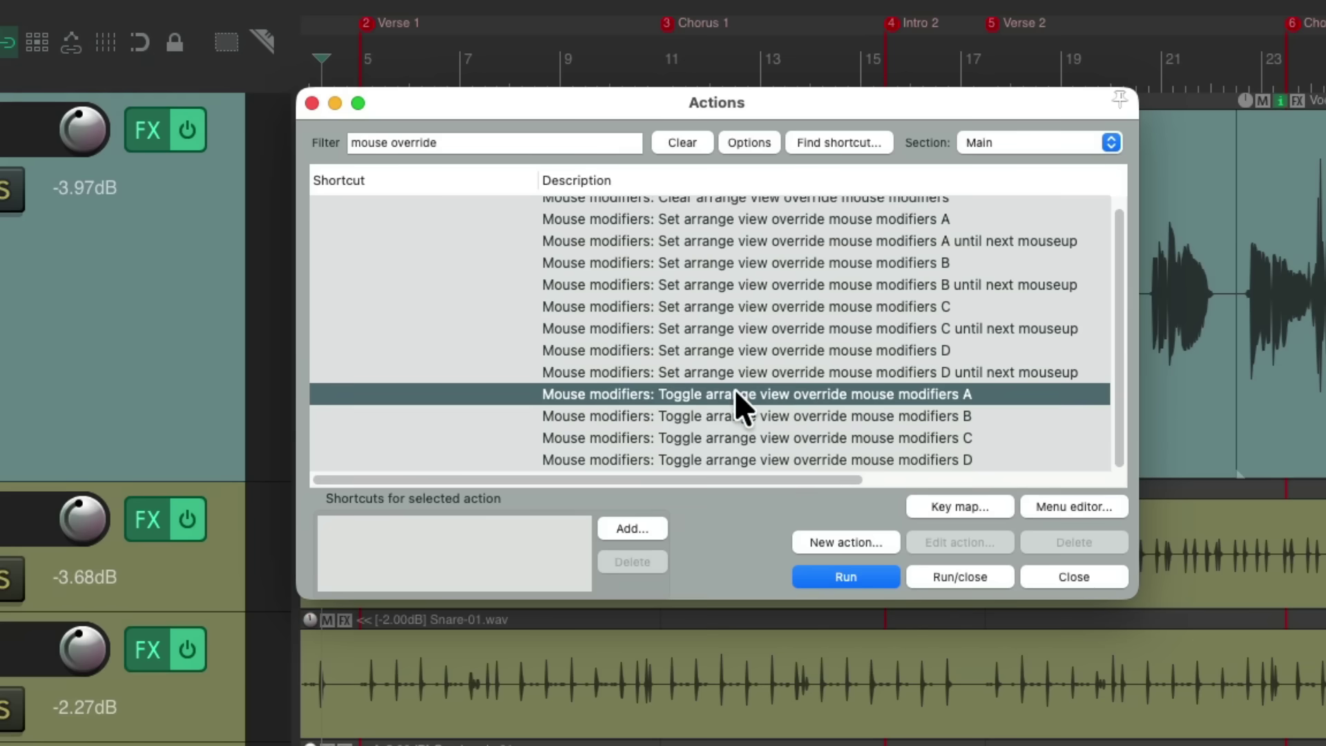
pyautogui.rightClick(656, 388)
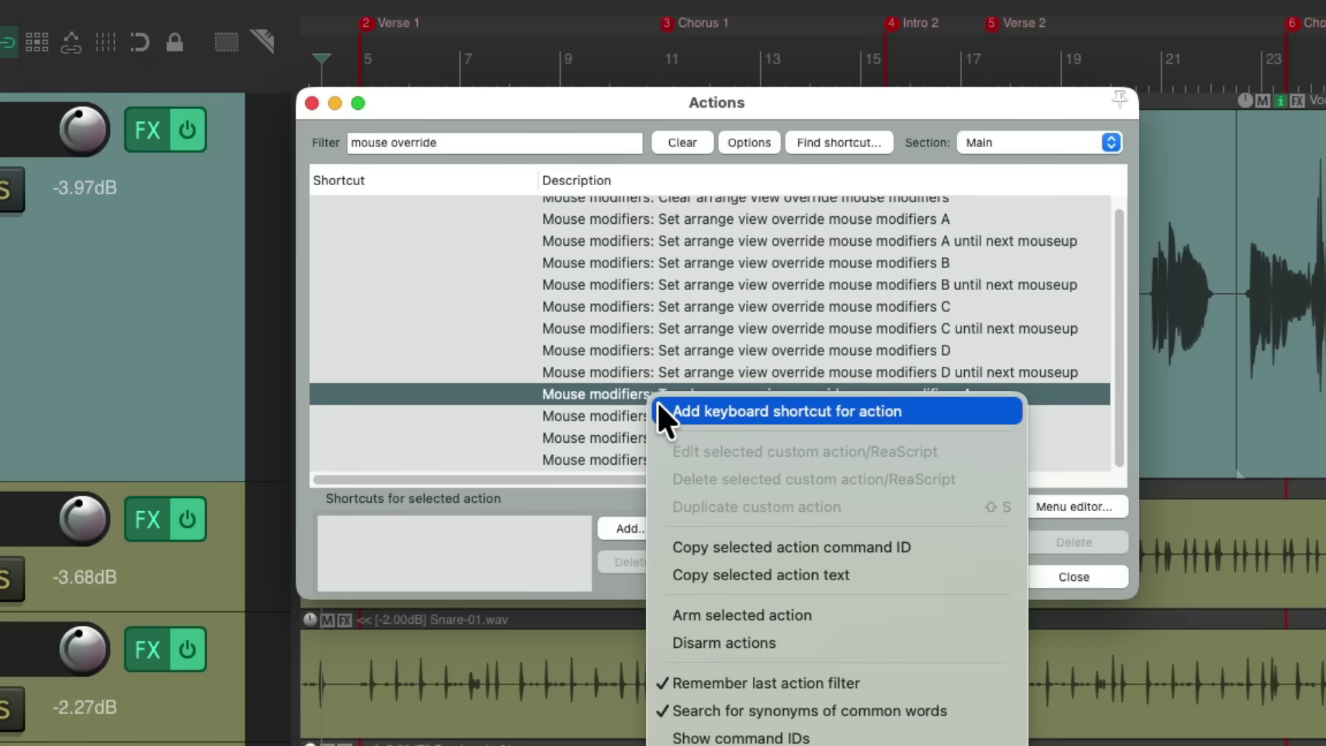
pyautogui.click(660, 410)
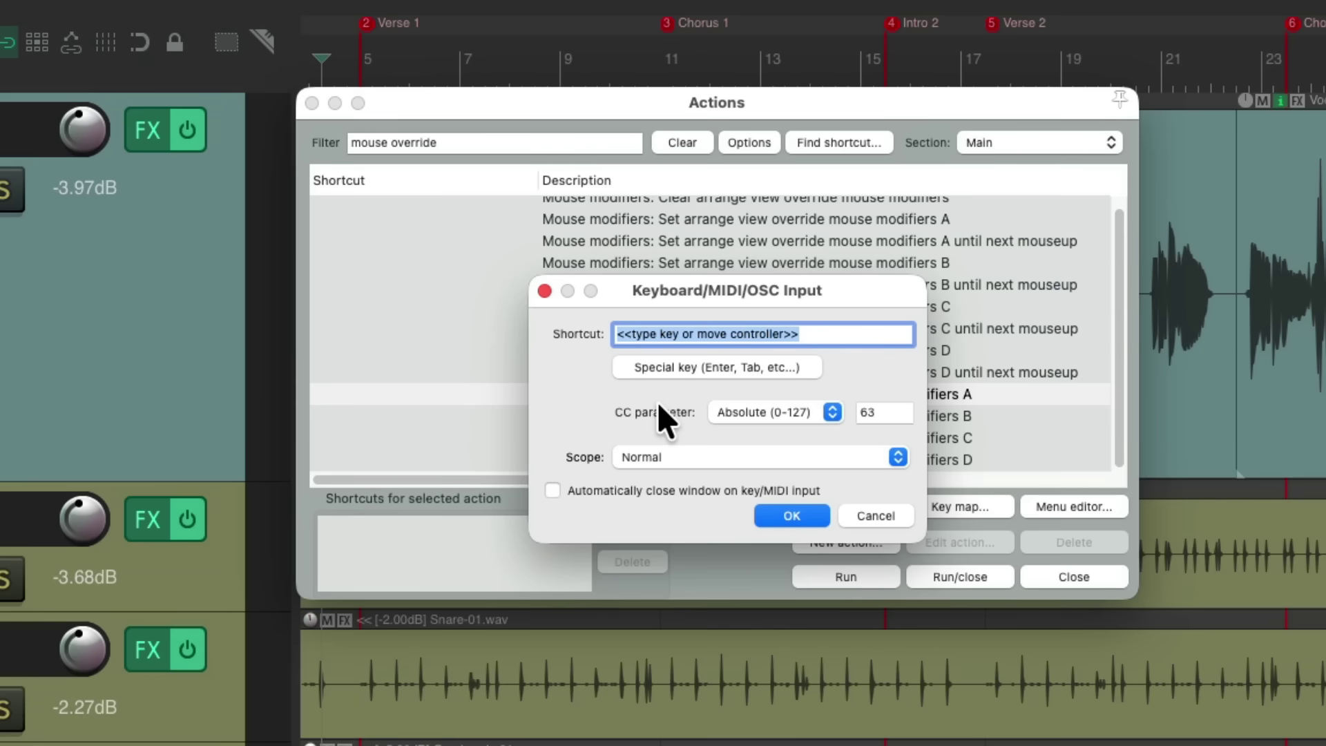
pyautogui.press('a')
pyautogui.press('Return')
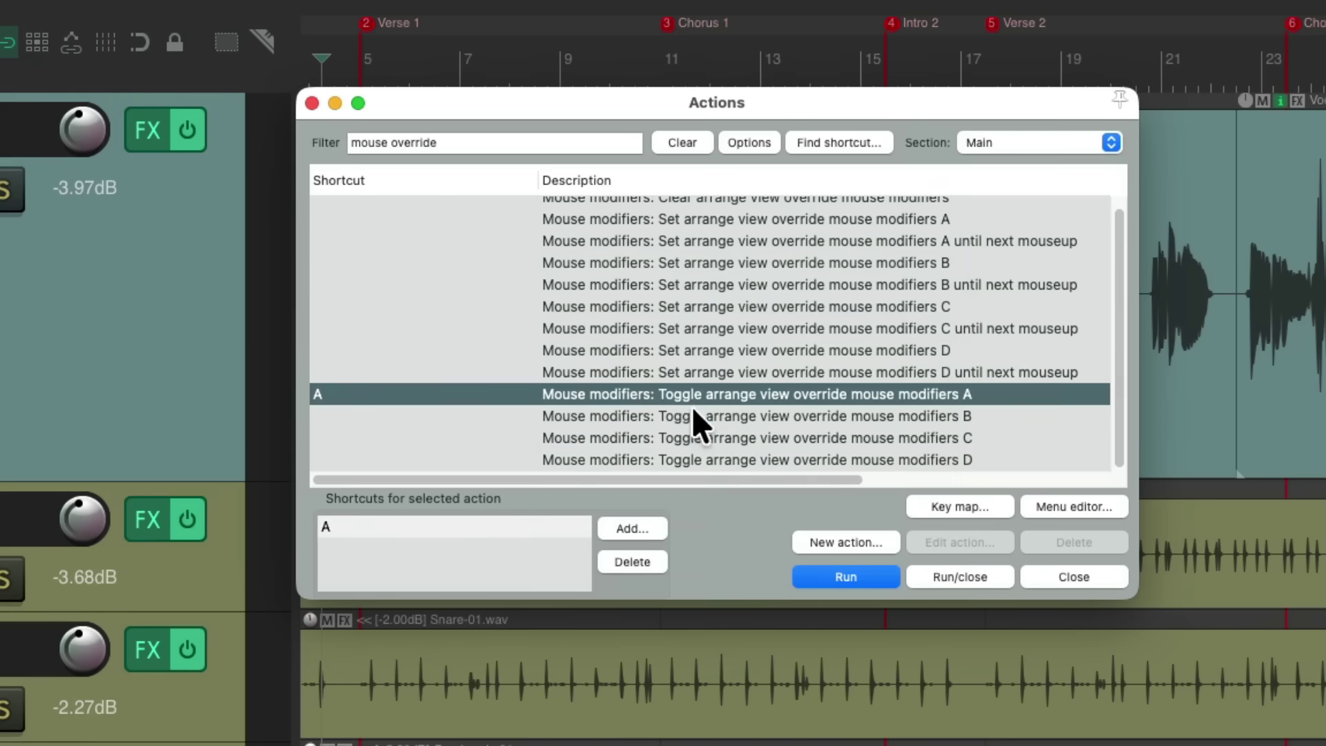
# Assign the shortcut B to the action Toggle arrange view override mouse modifiers B
pyautogui.click(688, 416)
pyautogui.click(633, 529)
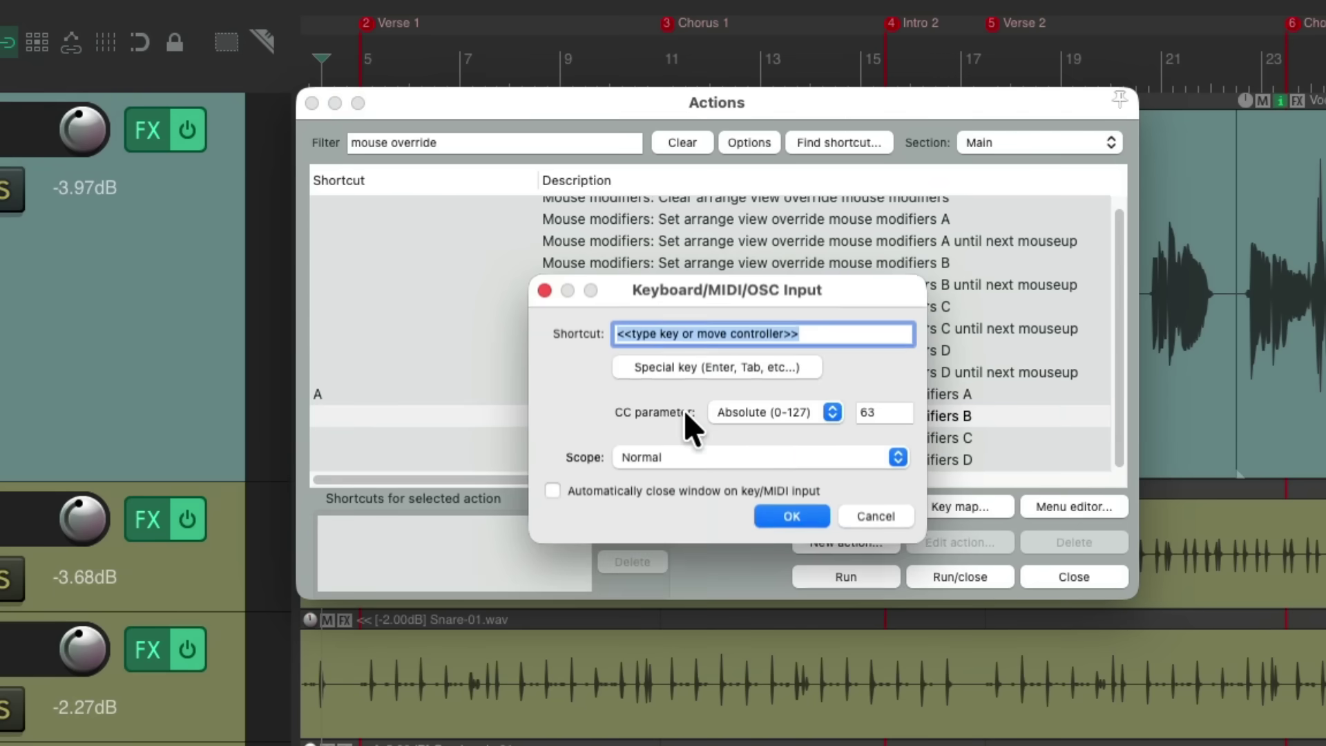
pyautogui.press('b')
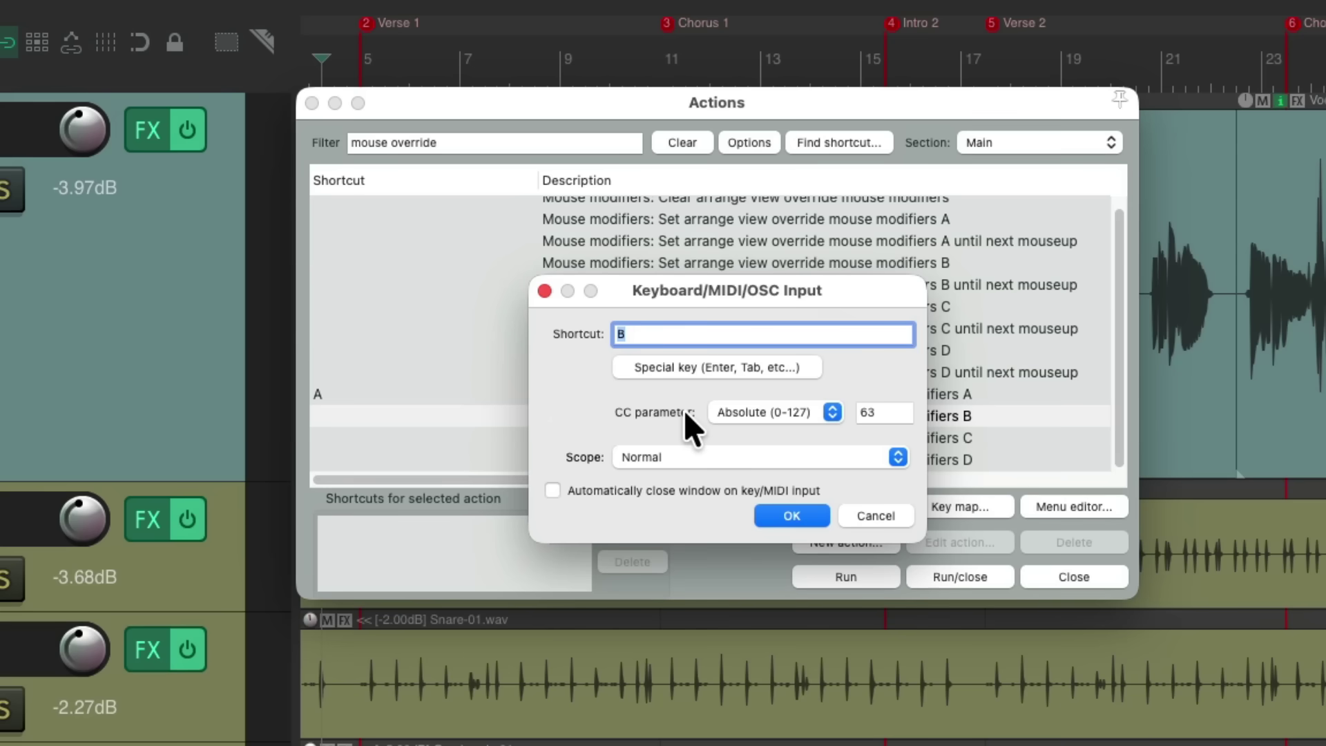
pyautogui.press('Return')
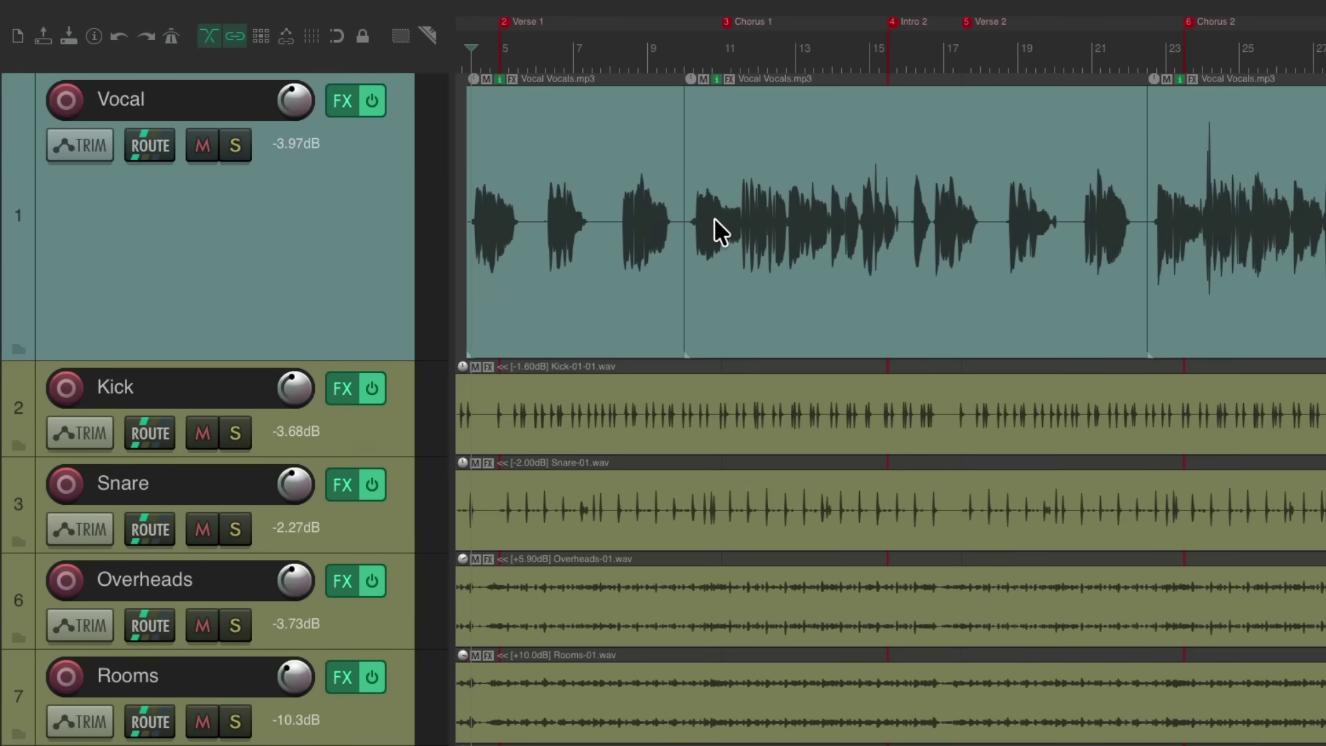
# Toggle override mouse modifiers A on, marquee-select the first two Vocal items plus Kick, Snare and Overheads, toggle it off and clear the selection
pyautogui.press('a')
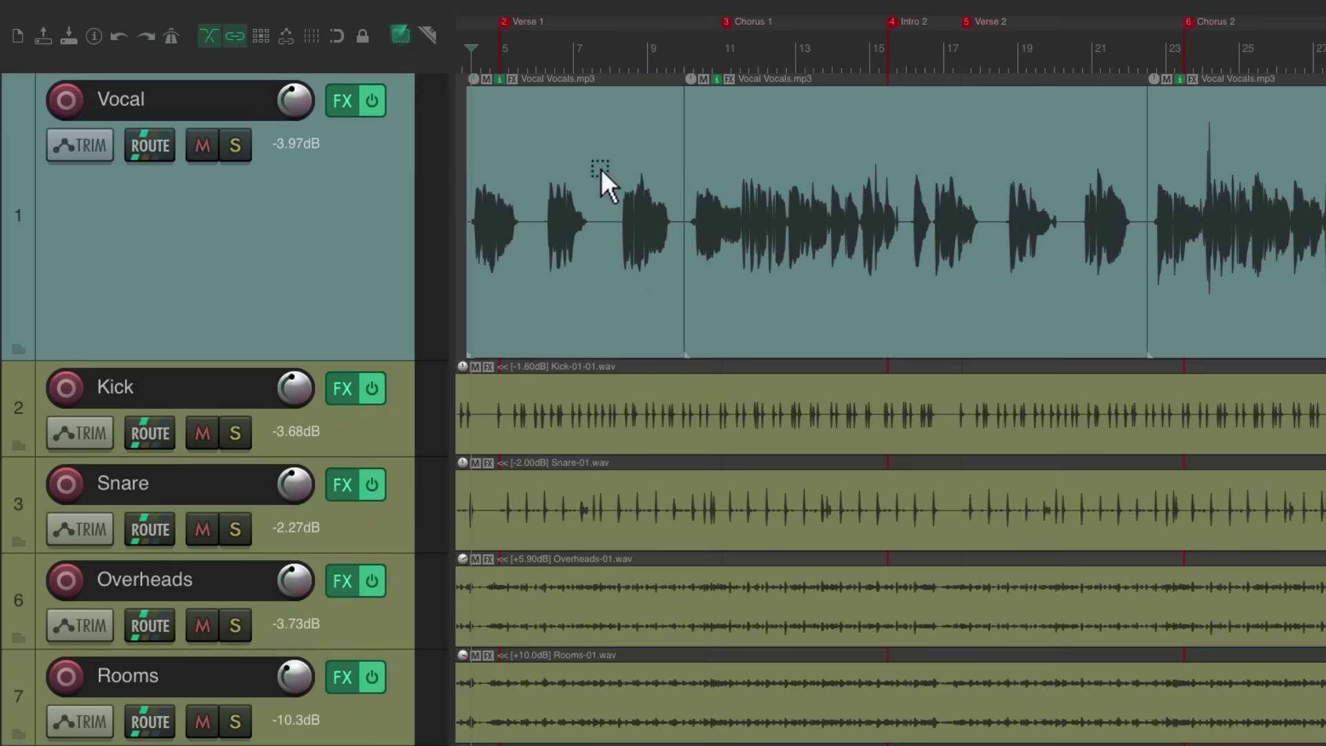
pyautogui.moveTo(689, 246); pyautogui.dragTo(1128, 745)
pyautogui.moveTo(900, 599); pyautogui.dragTo(934, 572)
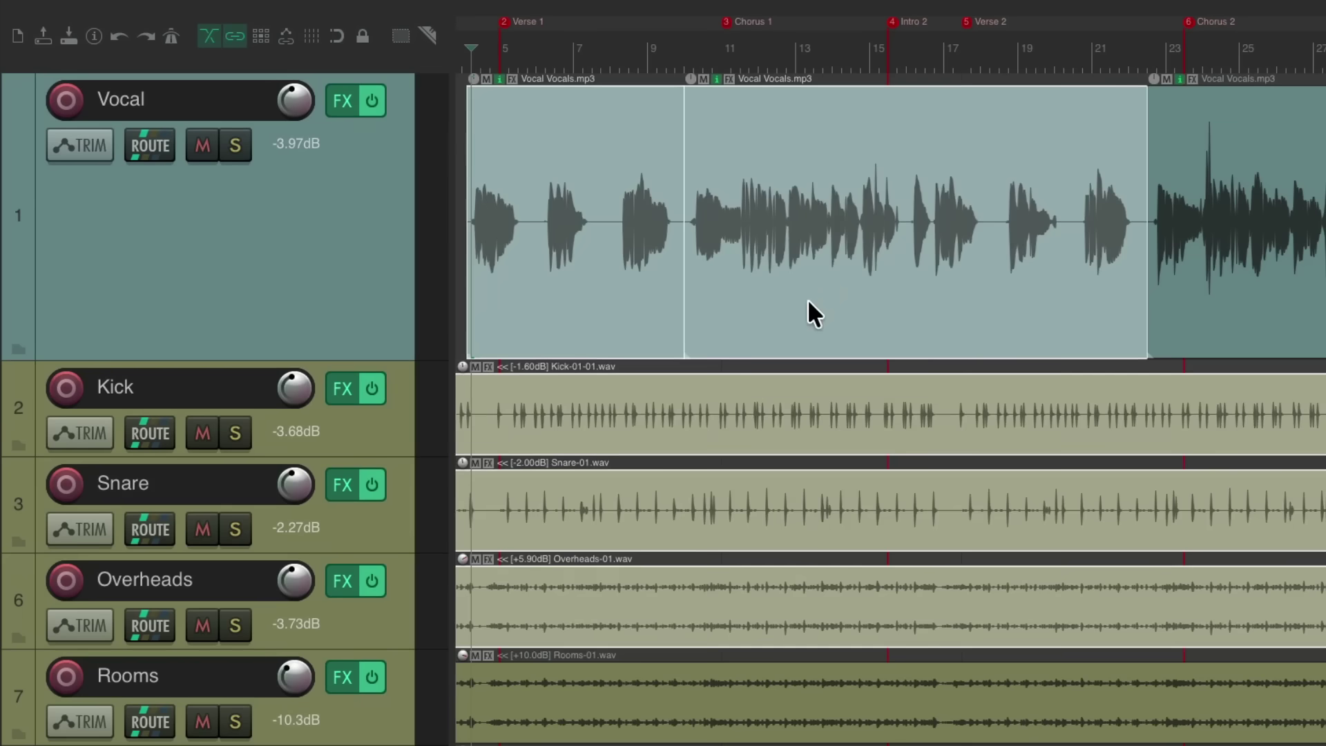
pyautogui.press('Escape')
# Toggle override mouse modifiers B on, mark a razor area across Vocal, Kick and Snare from about measure 7.5 to 16, and clear it
pyautogui.press('b')
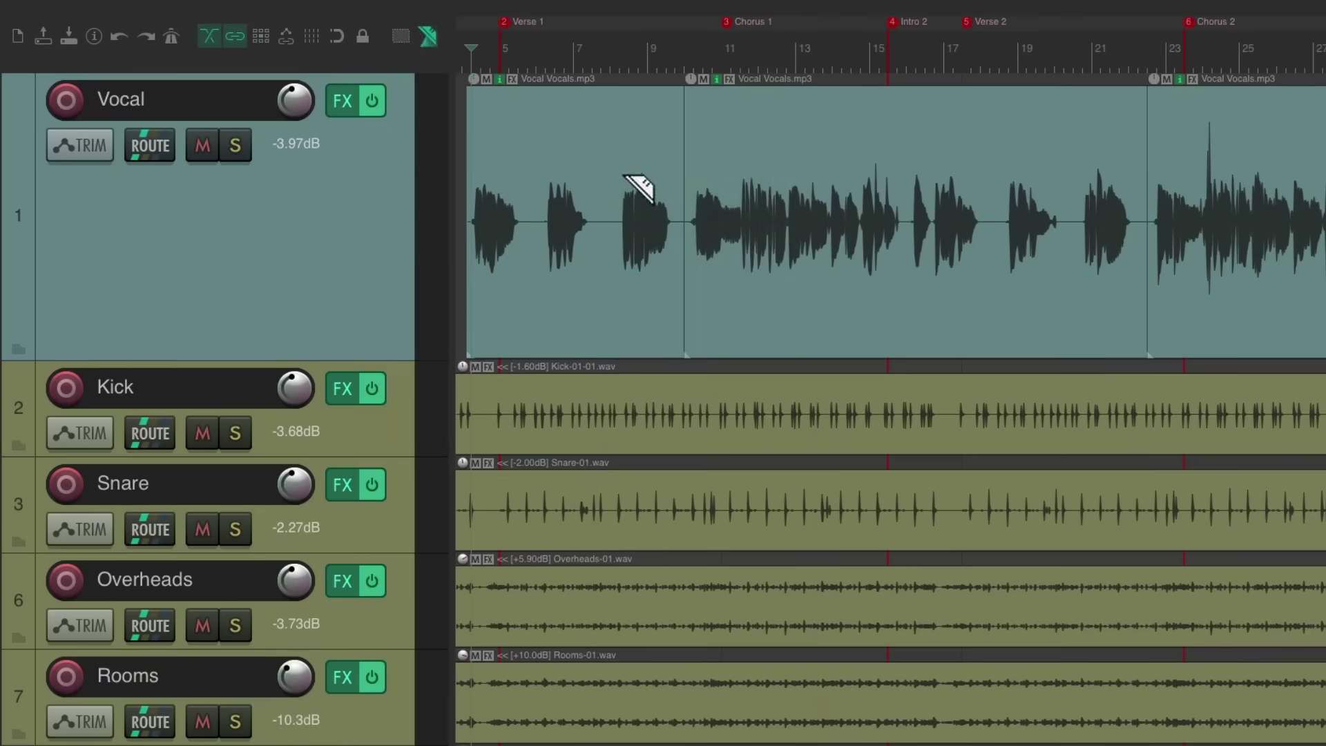
pyautogui.moveTo(686, 241); pyautogui.dragTo(742, 235)
pyautogui.moveTo(636, 159); pyautogui.dragTo(888, 489)
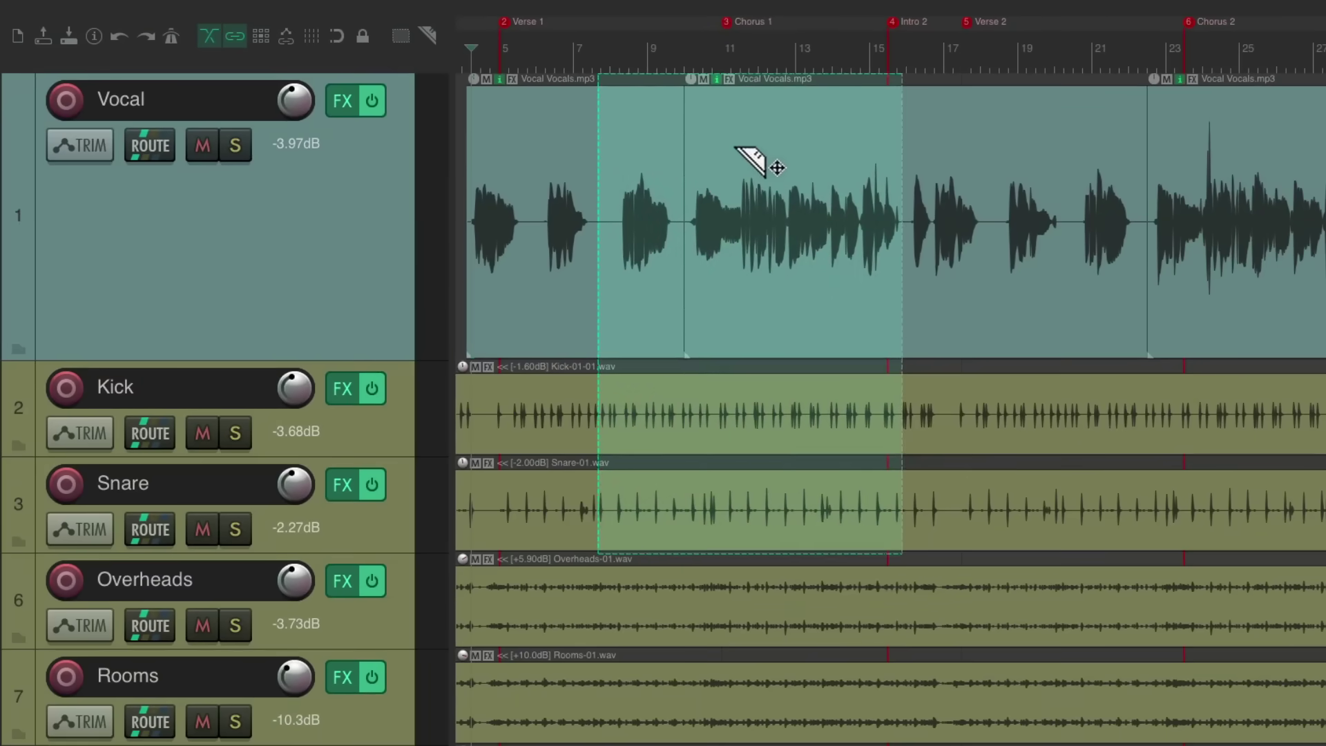
pyautogui.click(882, 209)
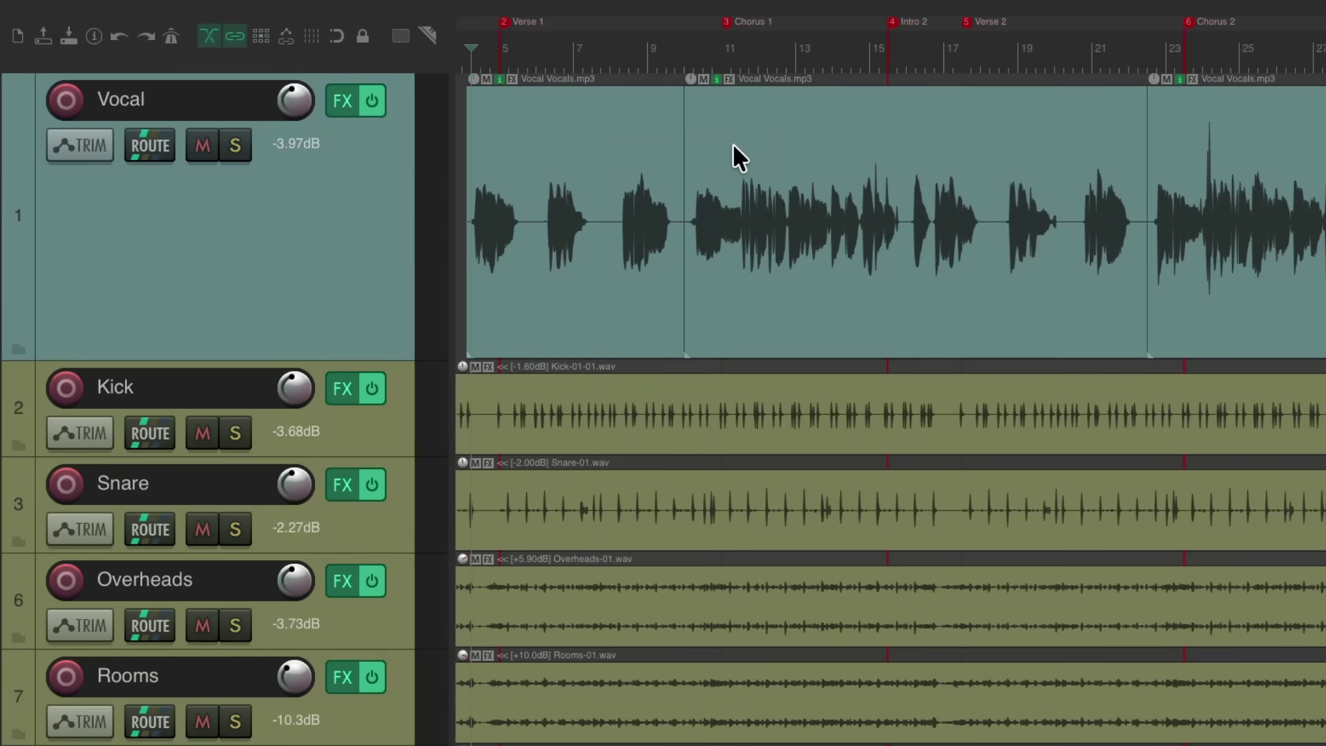
# Assign the shortcut A to Set arrange view override mouse modifiers A until next mouseup, overriding its existing mapping
pyautogui.hotkey('shift', '/')
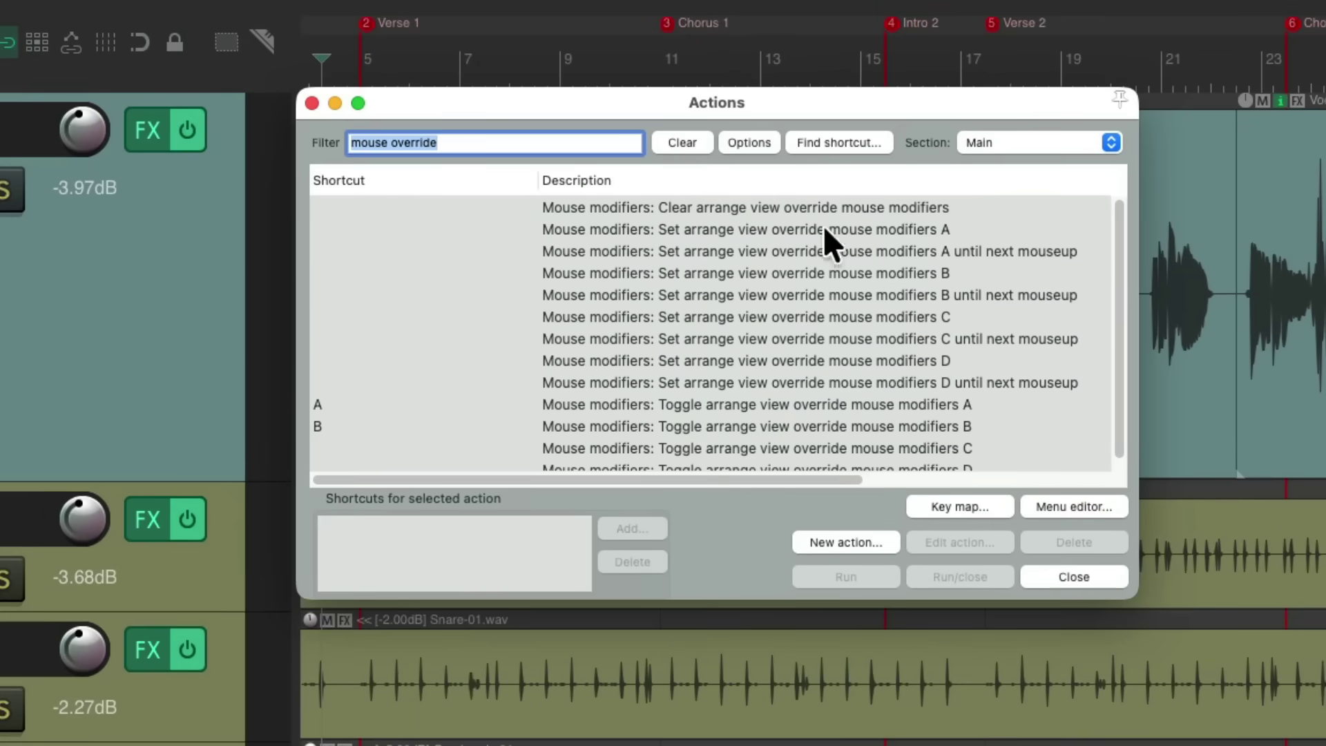
pyautogui.click(891, 251)
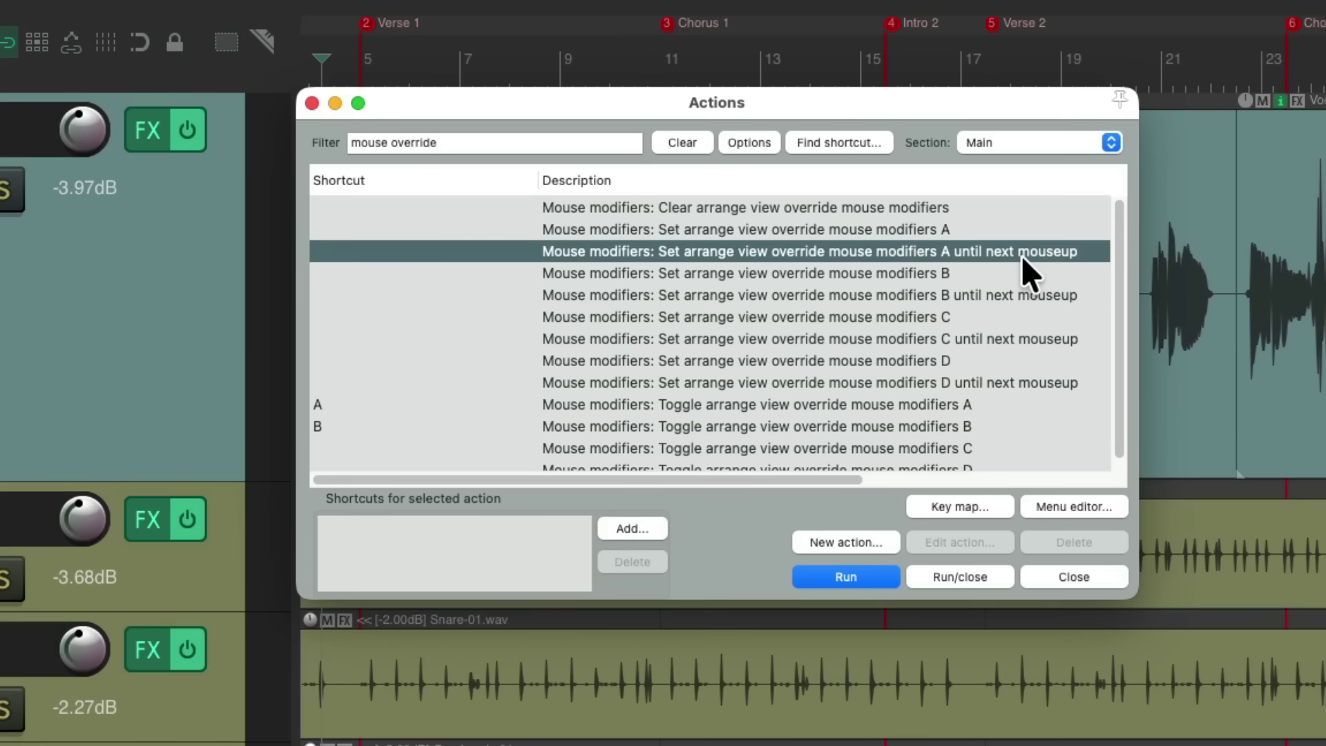
pyautogui.click(632, 528)
pyautogui.press('a')
pyautogui.press('Return')
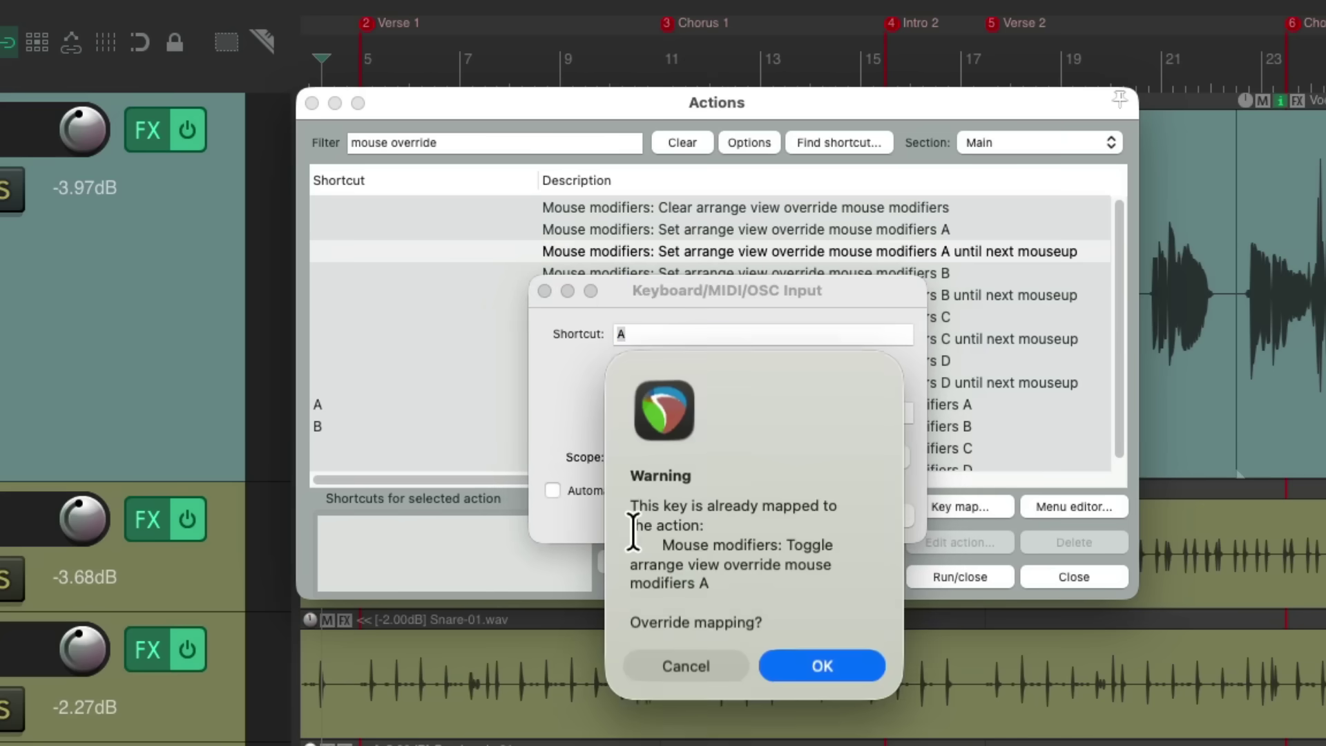
pyautogui.press('Return')
# Assign the shortcut B to Set arrange view override mouse modifiers B until next mouseup, overriding its existing mapping
pyautogui.click(818, 300)
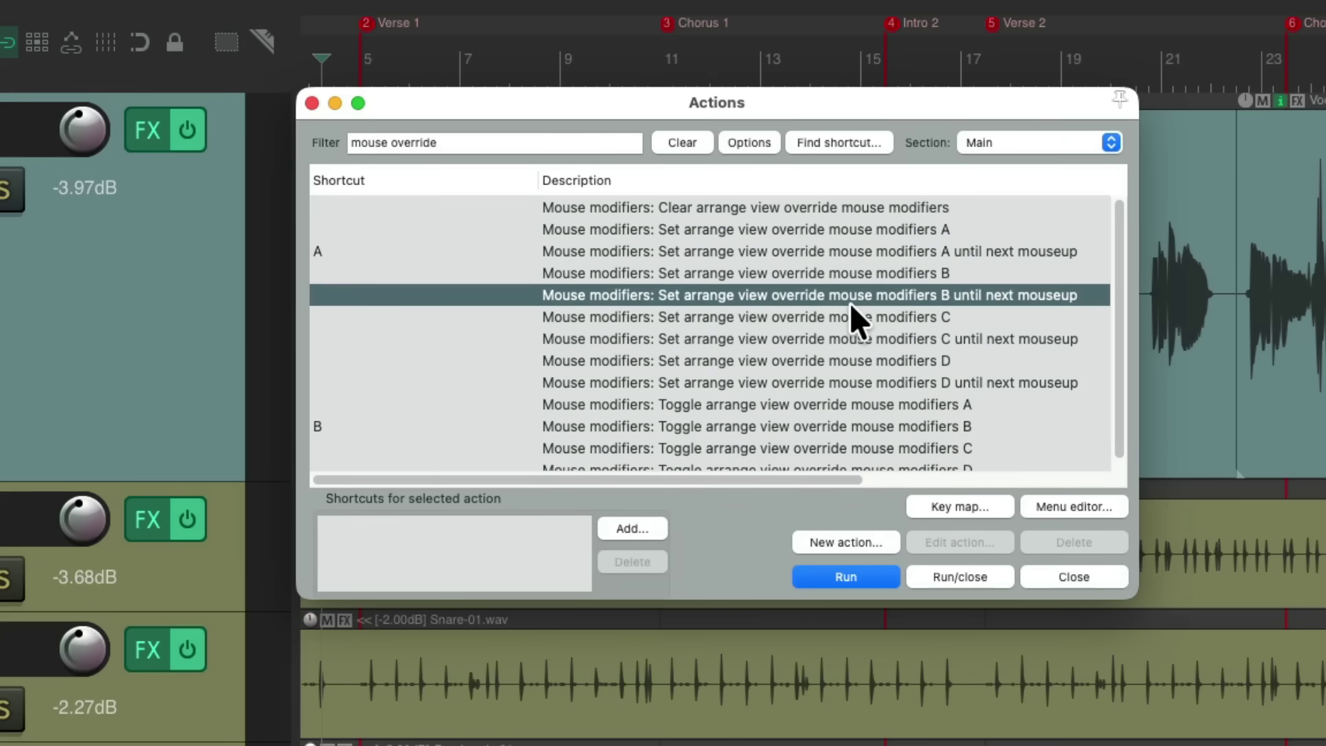
pyautogui.click(633, 528)
pyautogui.press('b')
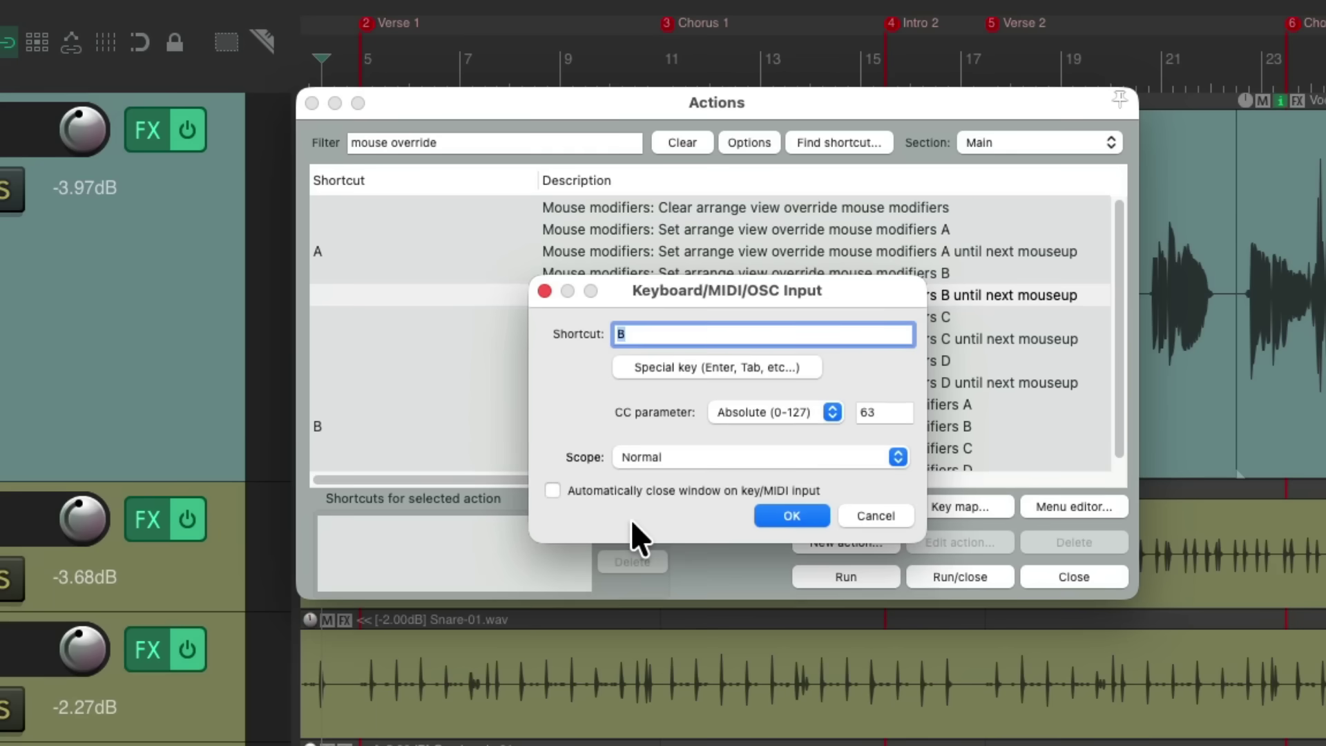
pyautogui.press('Return')
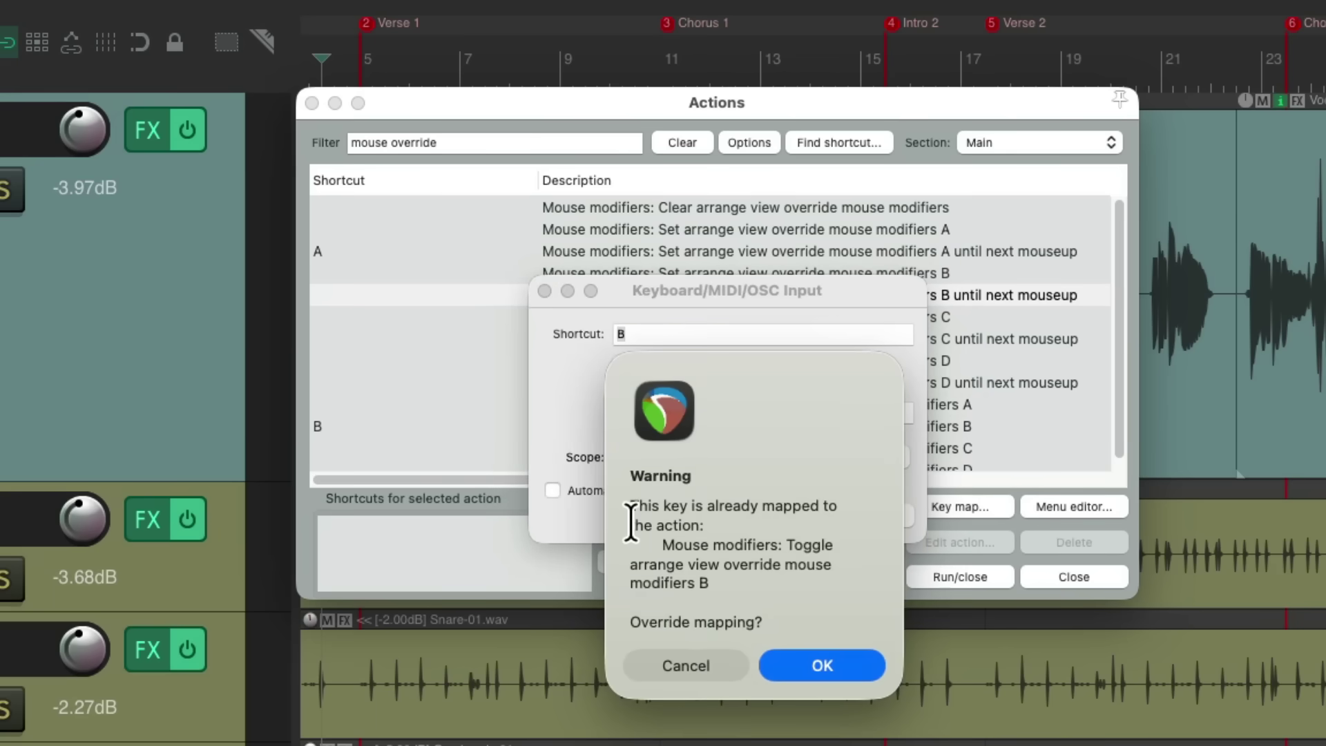
pyautogui.press('Return')
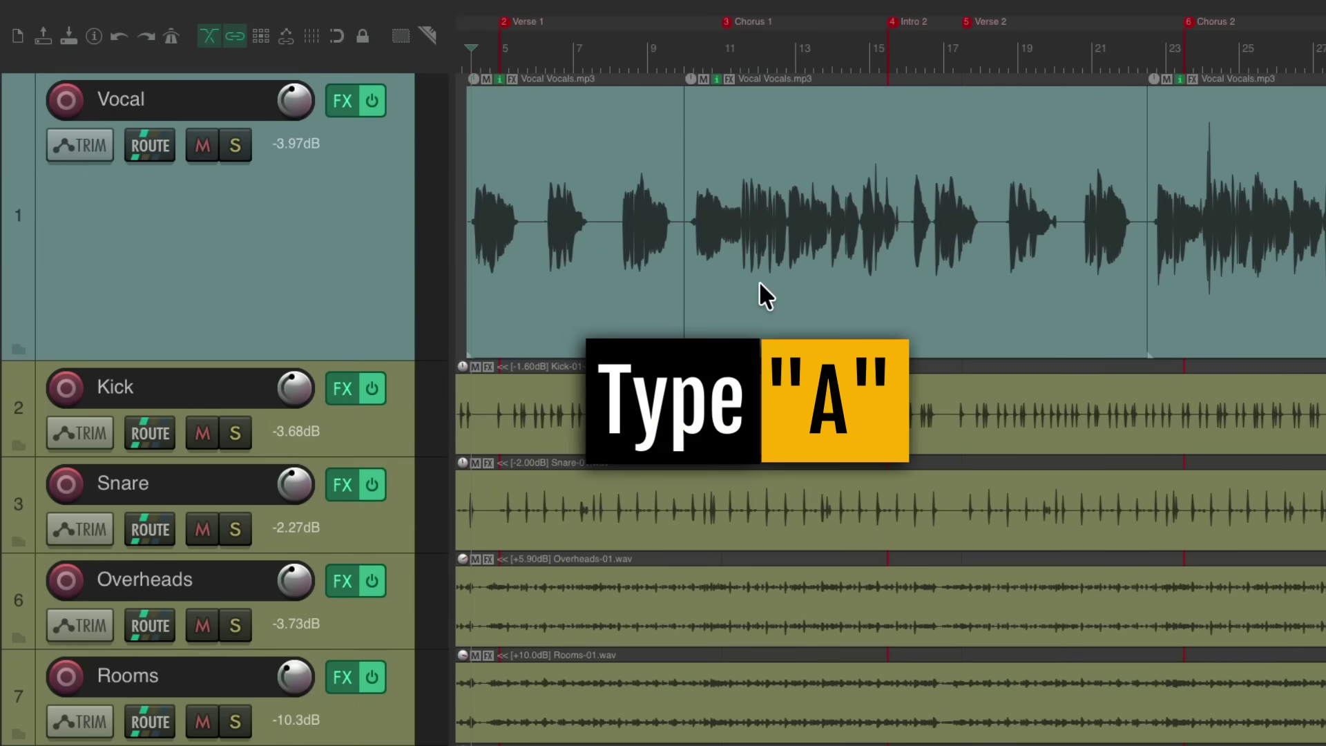
# Activate the one-time marquee override, select the Vocal to Overheads items between about measures 8 and 15.5, and clear the selection
pyautogui.press('a')
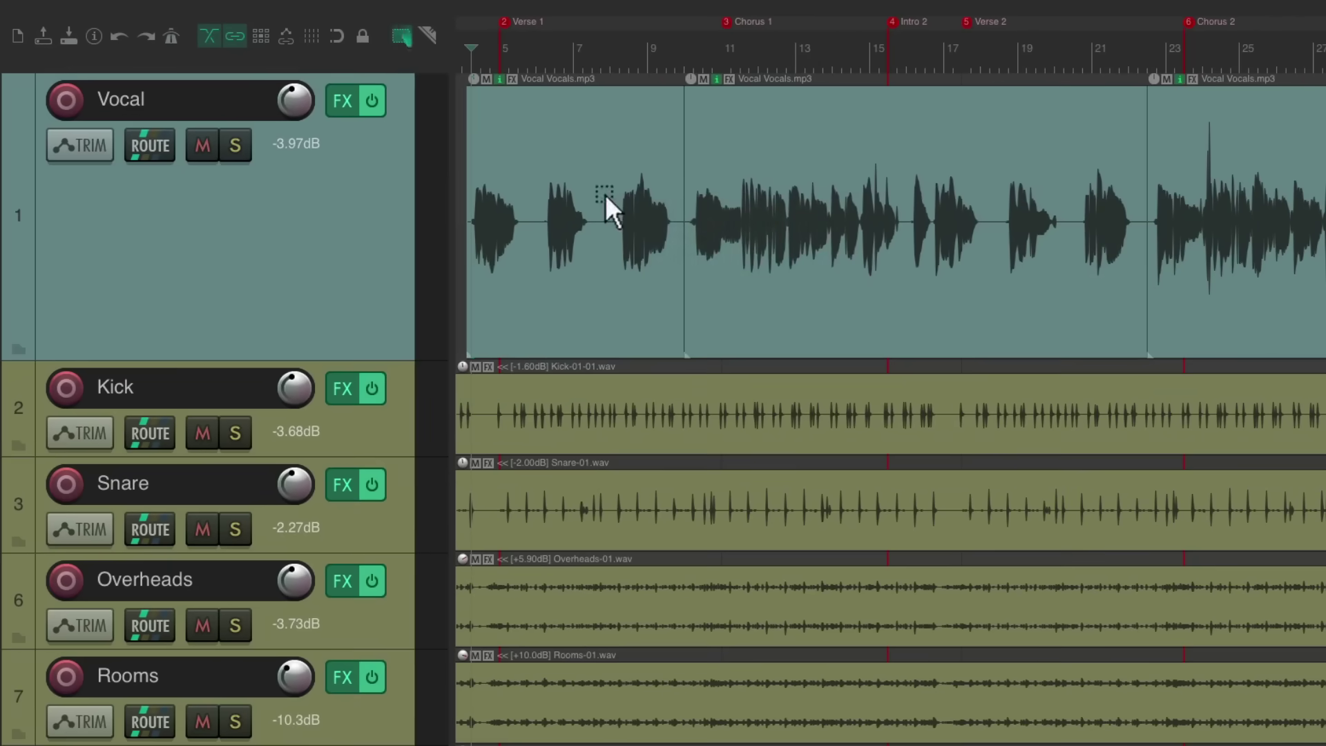
pyautogui.moveTo(605, 193); pyautogui.dragTo(893, 585)
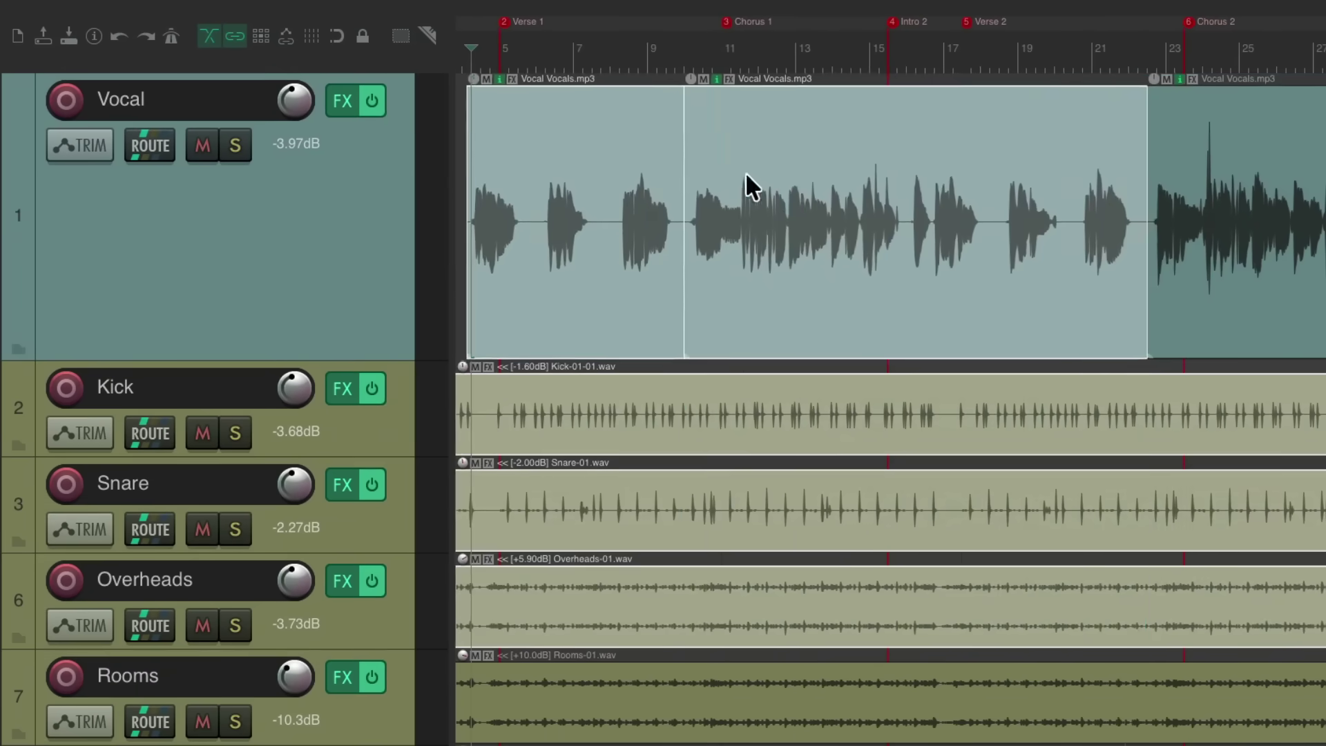
pyautogui.moveTo(744, 172); pyautogui.dragTo(843, 176)
pyautogui.hotkey('ctrl', 'z')
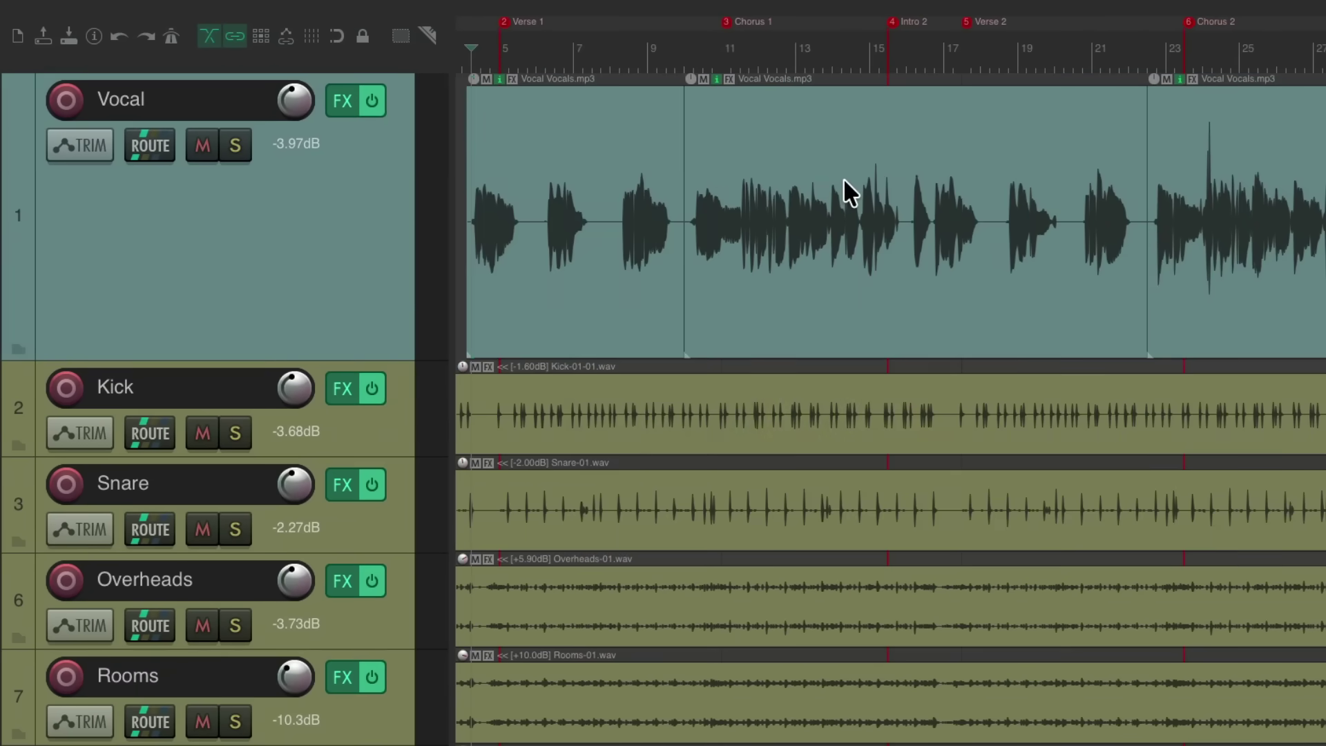
# Activate the one-time razor edit override, mark Vocal to Overheads from about measure 7 to 15.5, and clear the razor area
pyautogui.press('b')
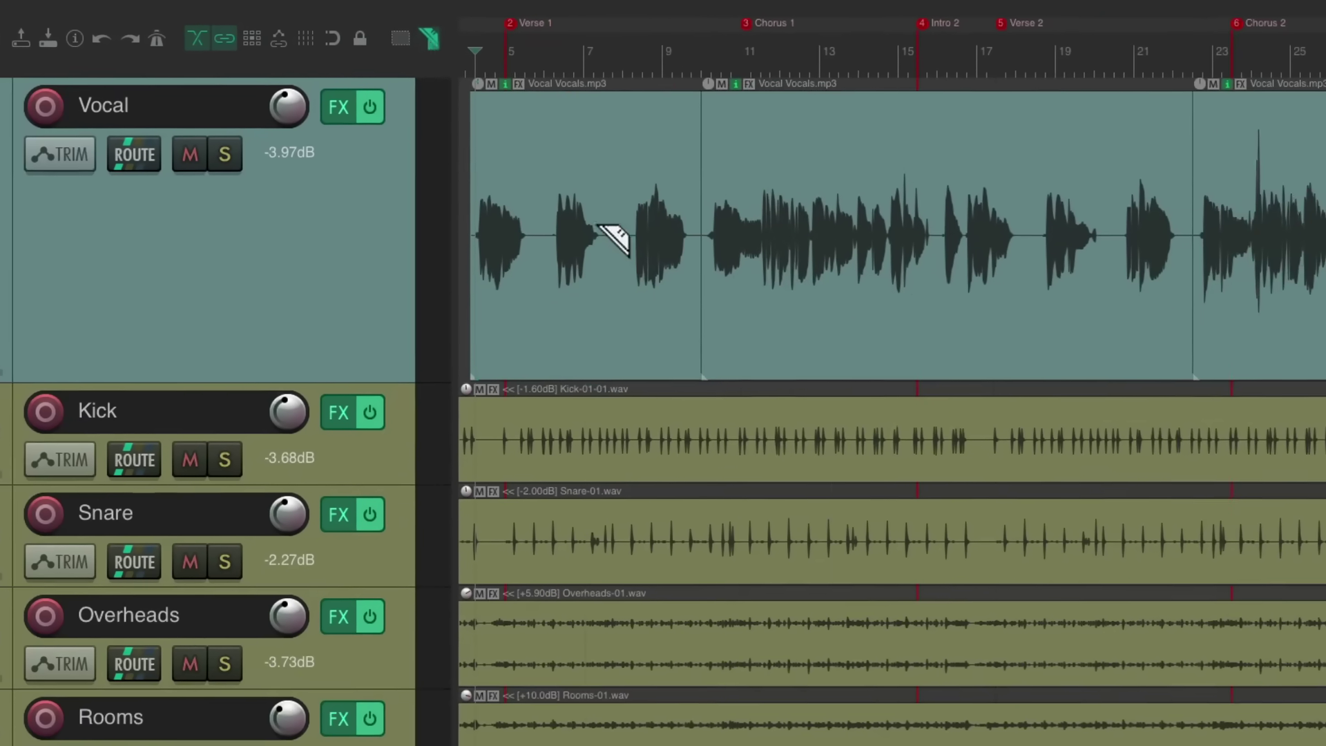
pyautogui.moveTo(653, 343); pyautogui.dragTo(1136, 745)
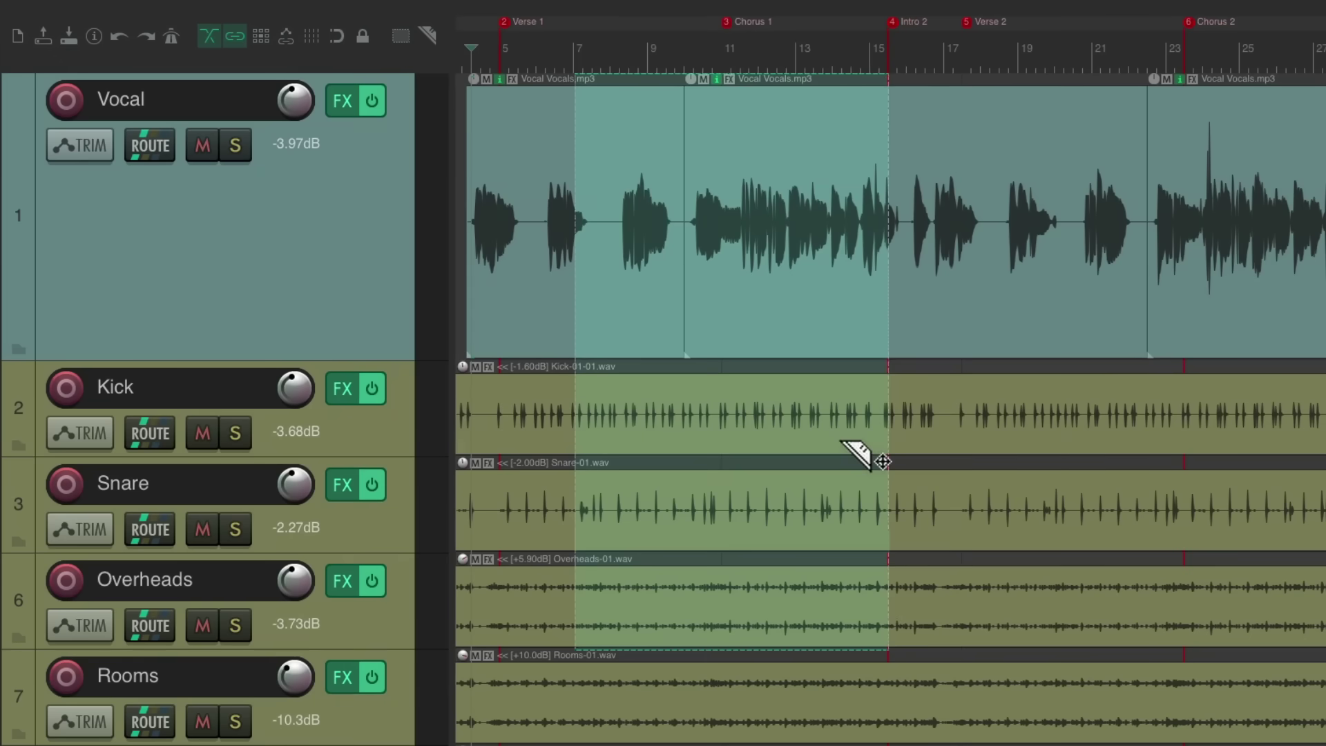
pyautogui.moveTo(763, 195); pyautogui.dragTo(802, 160)
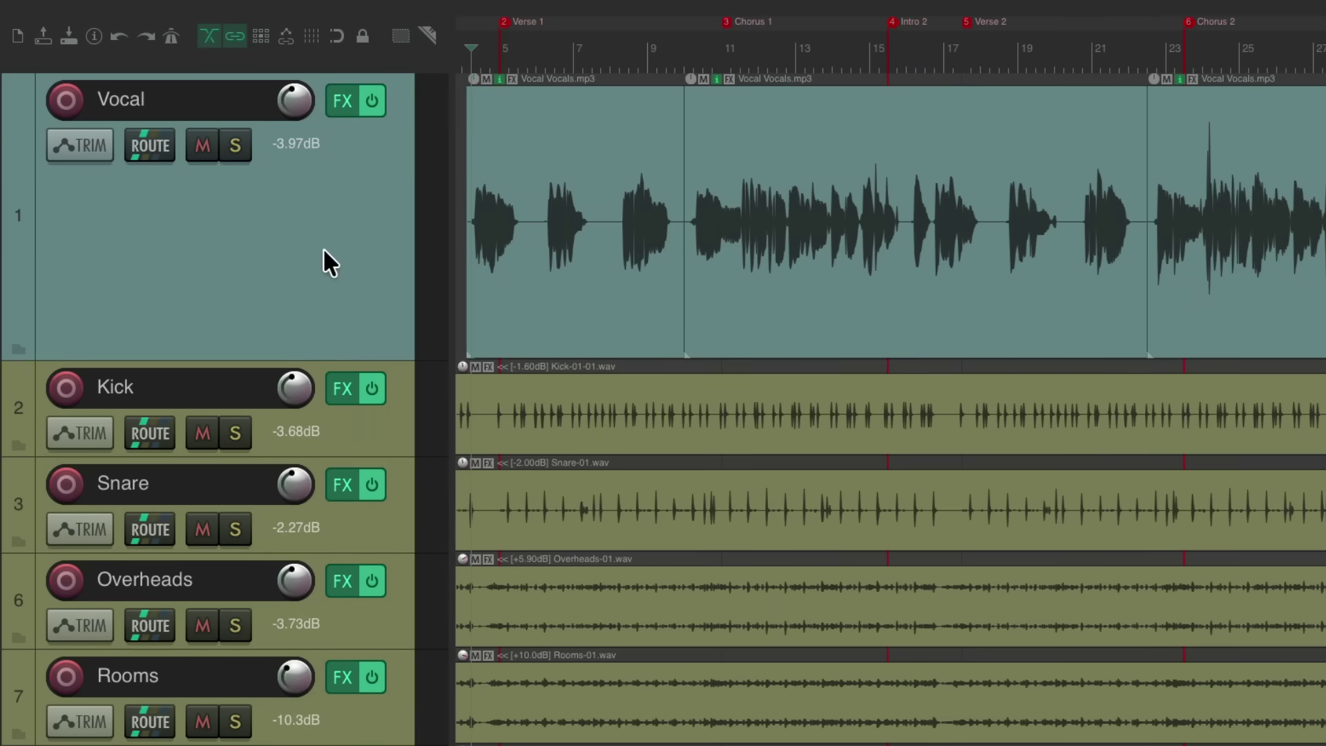
pyautogui.rightClick(362, 185)
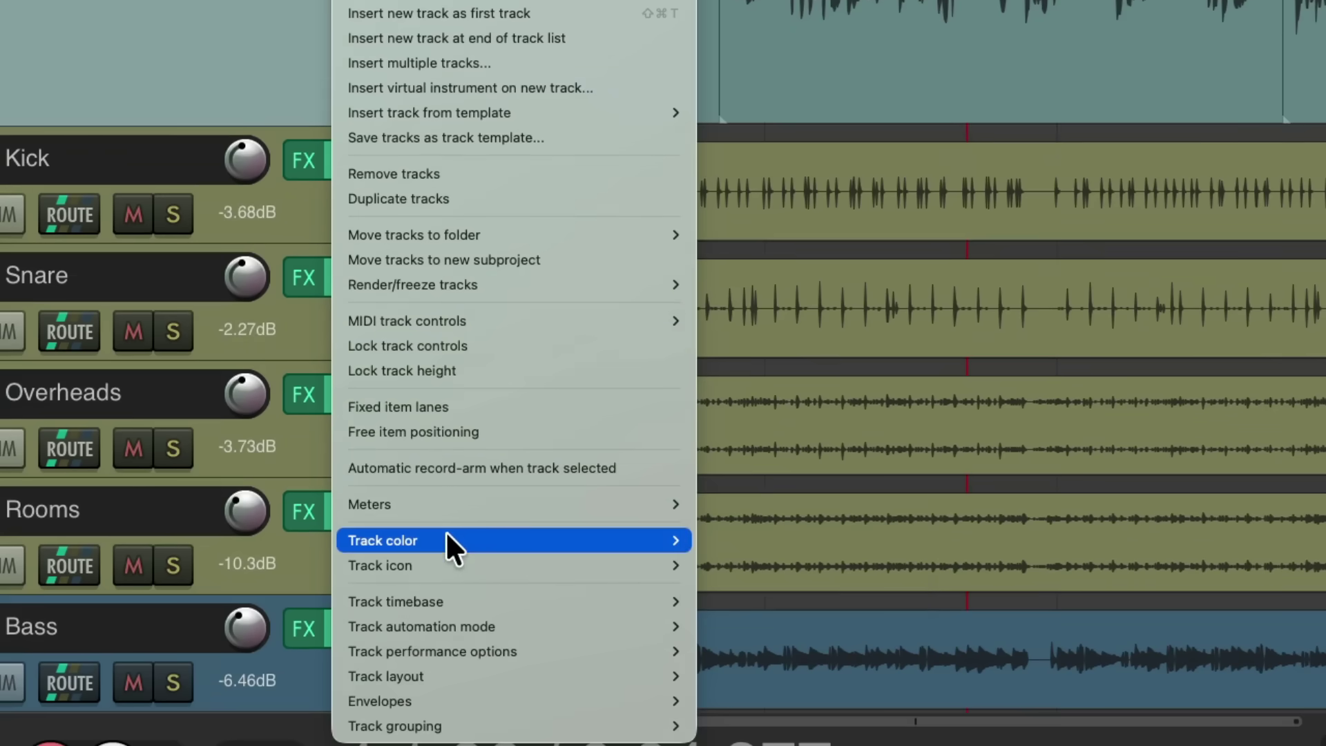
pyautogui.moveTo(458, 533)
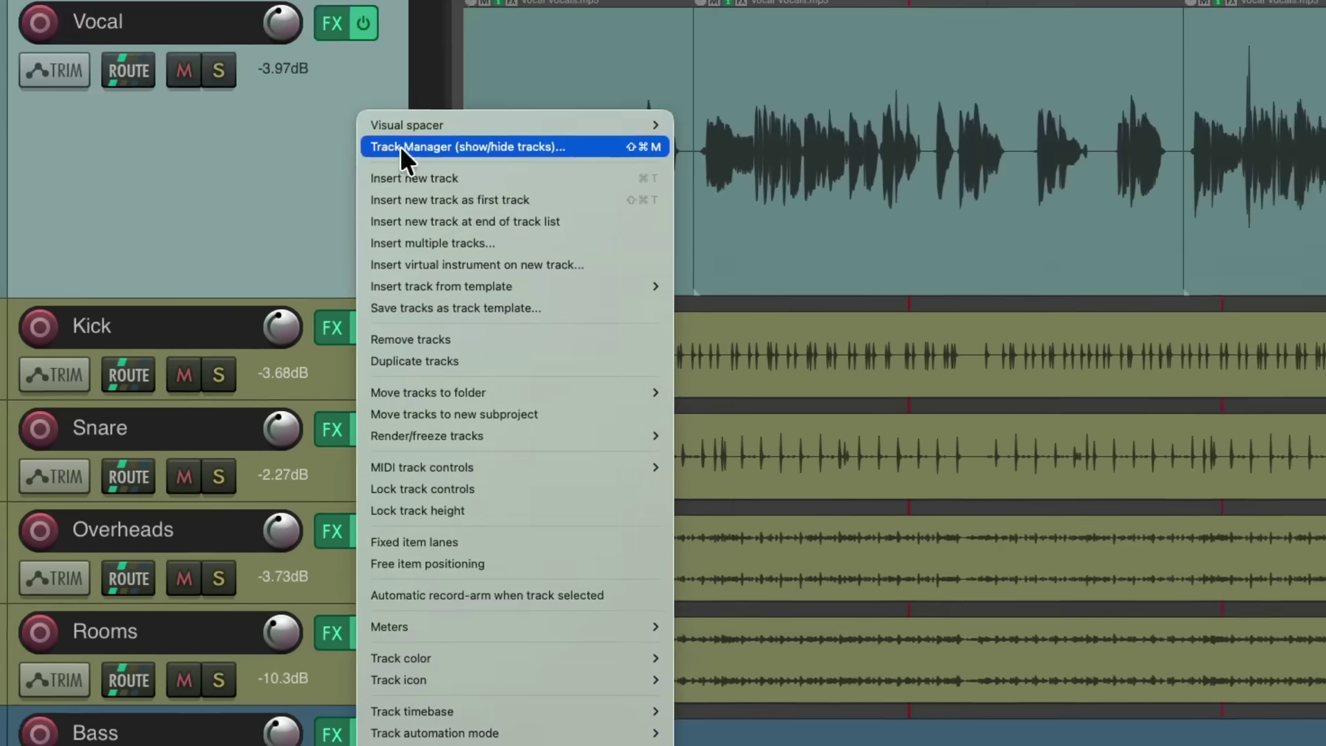
pyautogui.press('Escape')
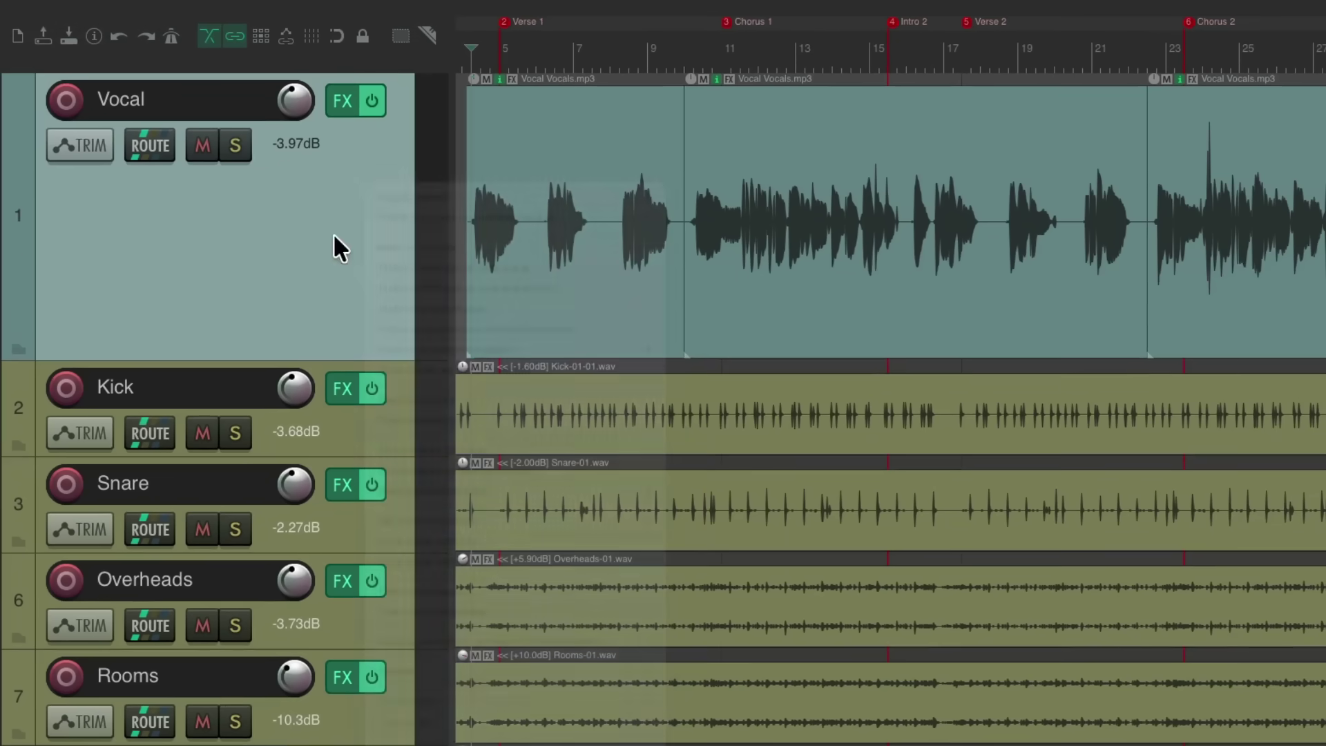
# Filter the action list by "custom color" and assign the shortcut C to the action Track: Set to custom color
pyautogui.hotkey('shift', '/')
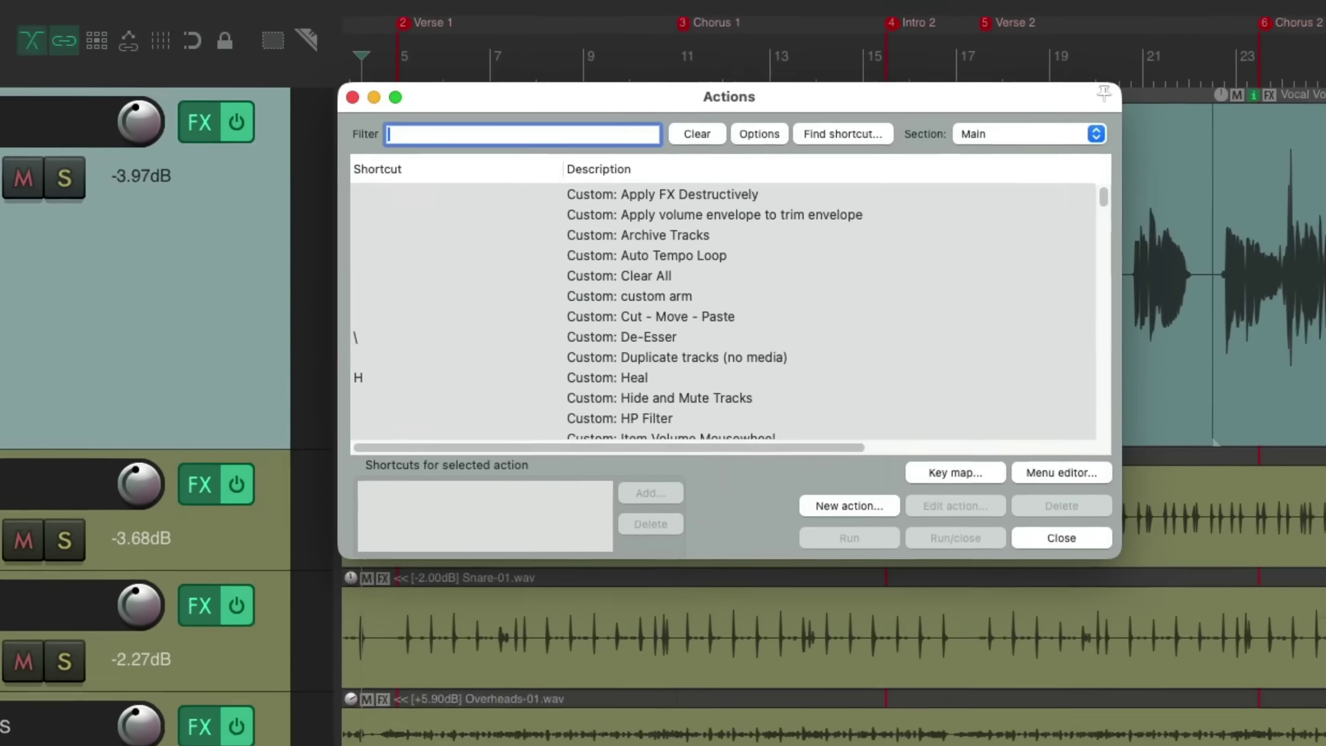
pyautogui.write('custom color')
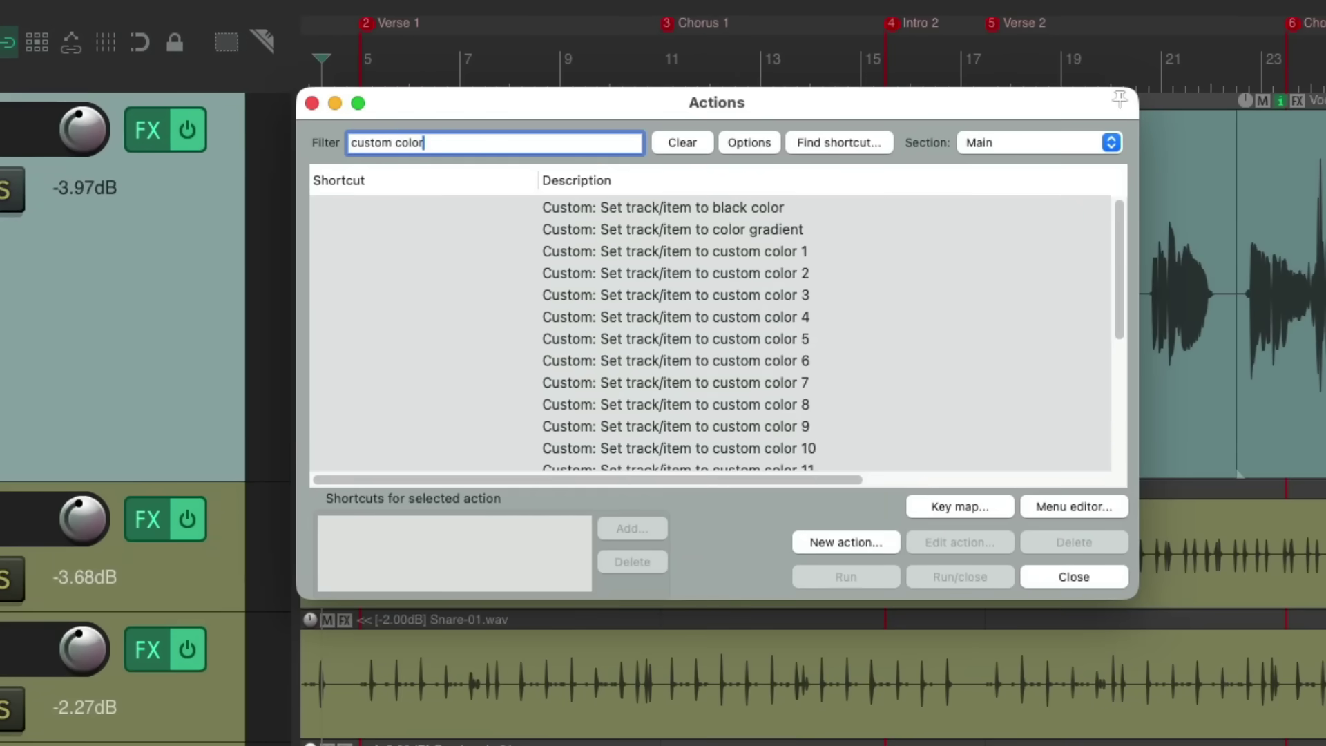
pyautogui.scroll(-5, 699, 354)
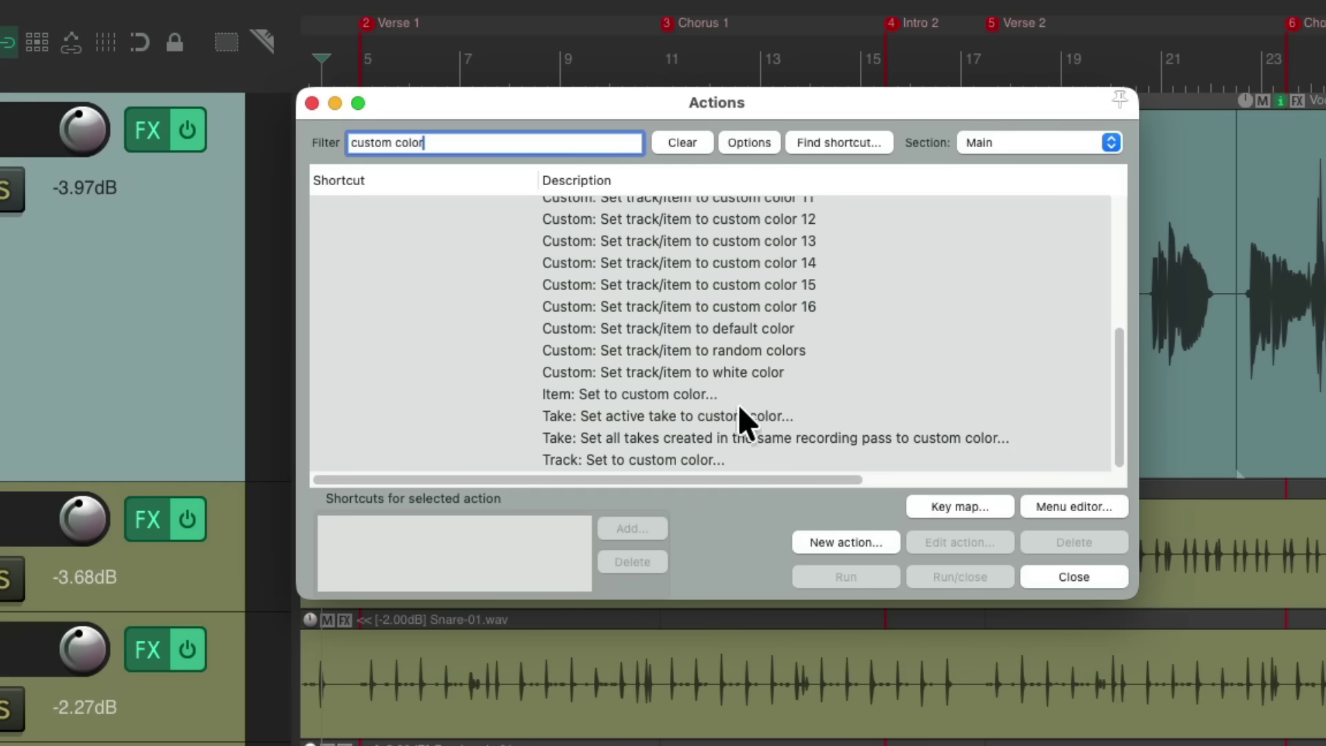
pyautogui.click(740, 457)
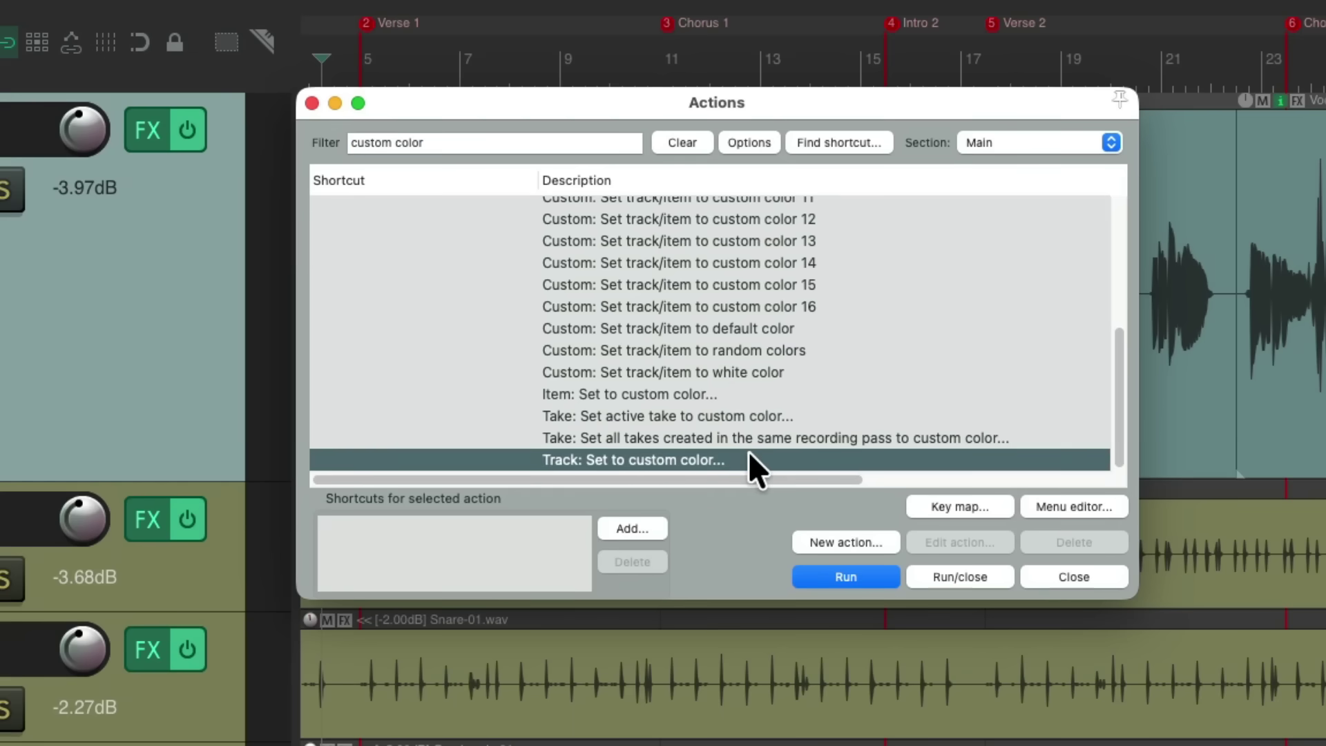
pyautogui.click(635, 528)
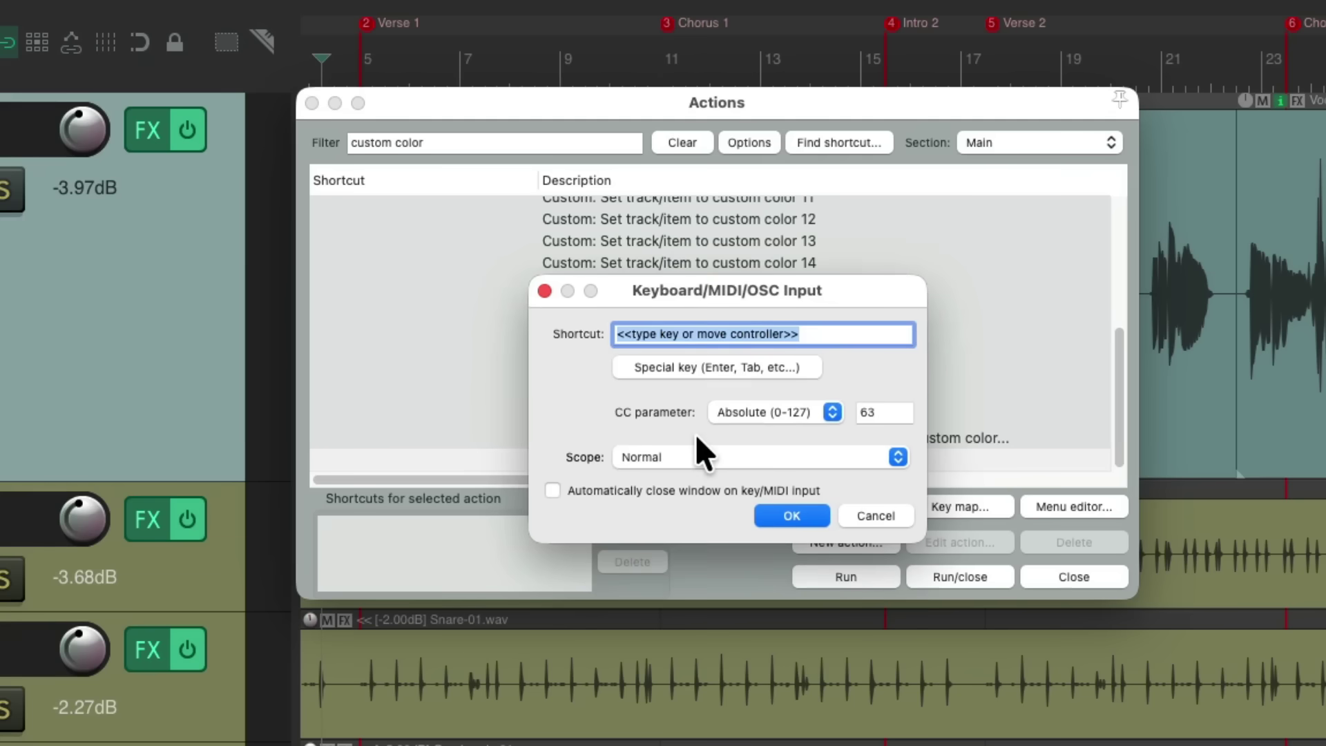
pyautogui.press('c')
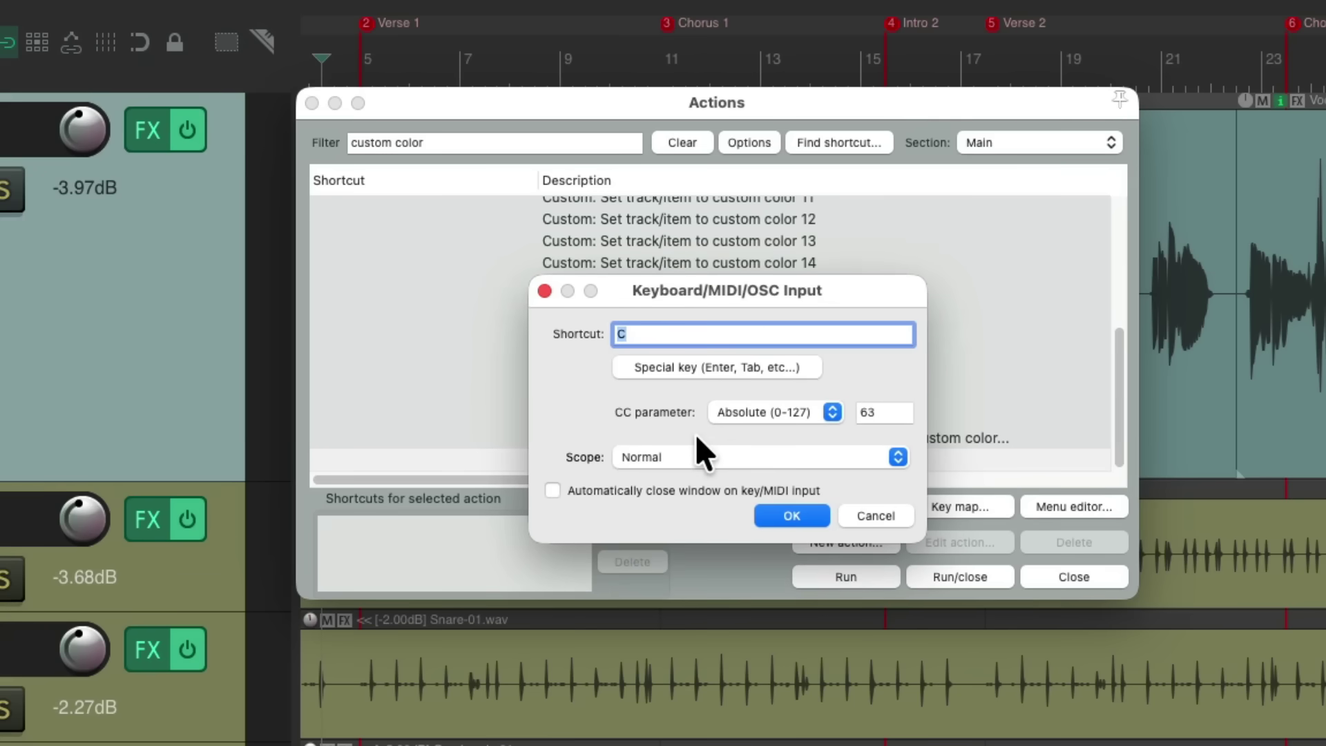
pyautogui.press('Return')
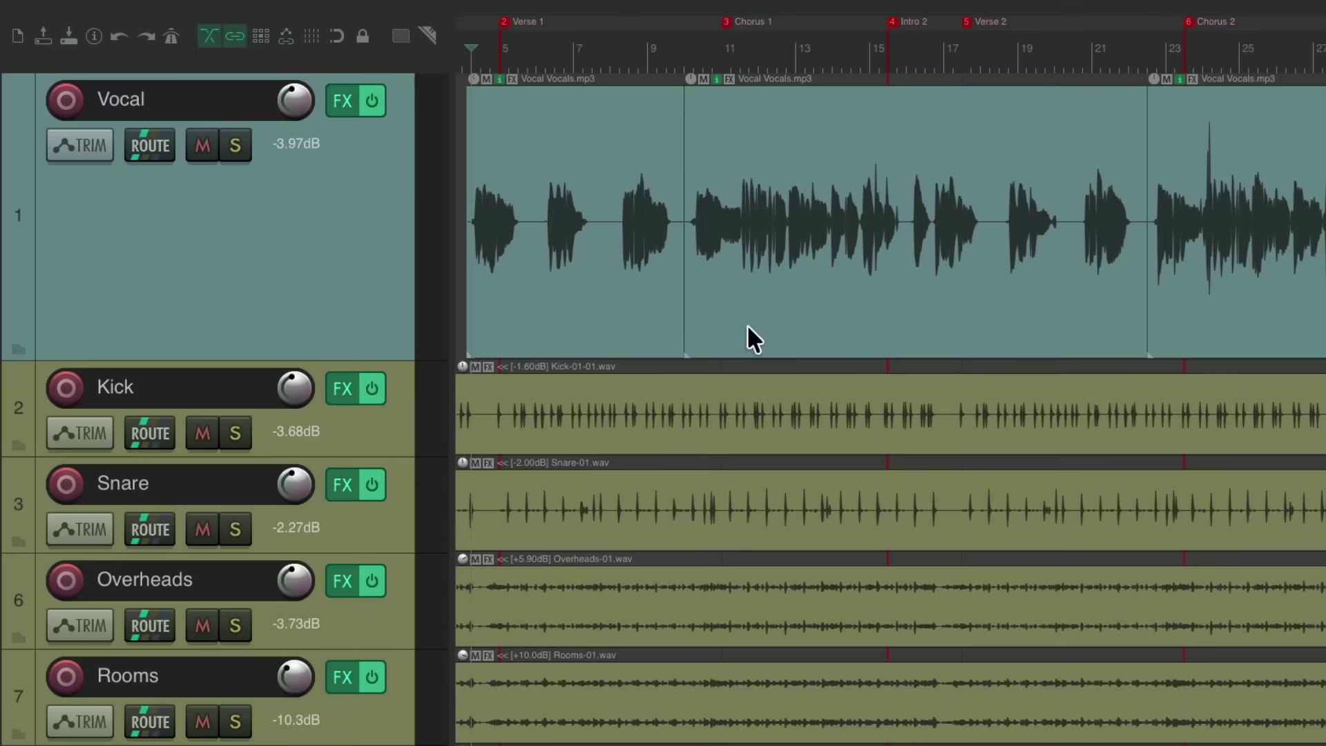
# Select the Vocal track and open the custom color chooser for it
pyautogui.click(329, 205)
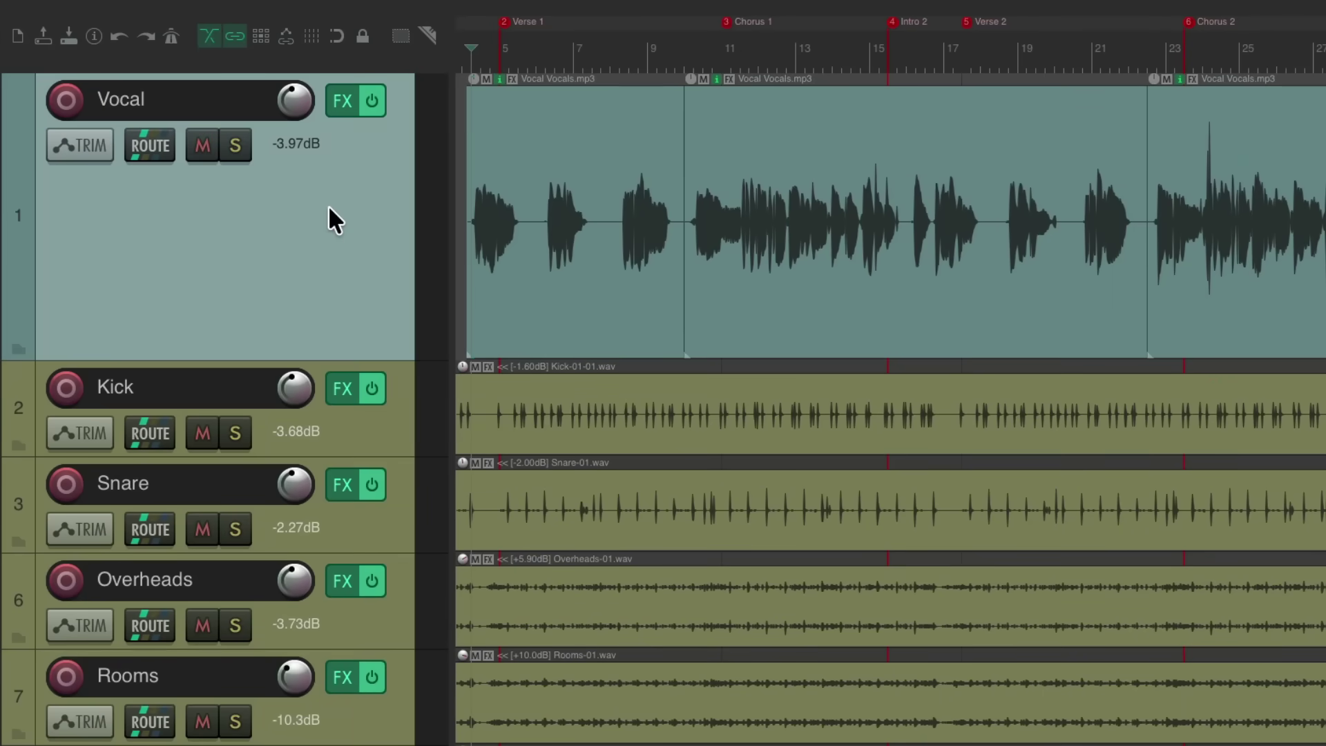
pyautogui.press('c')
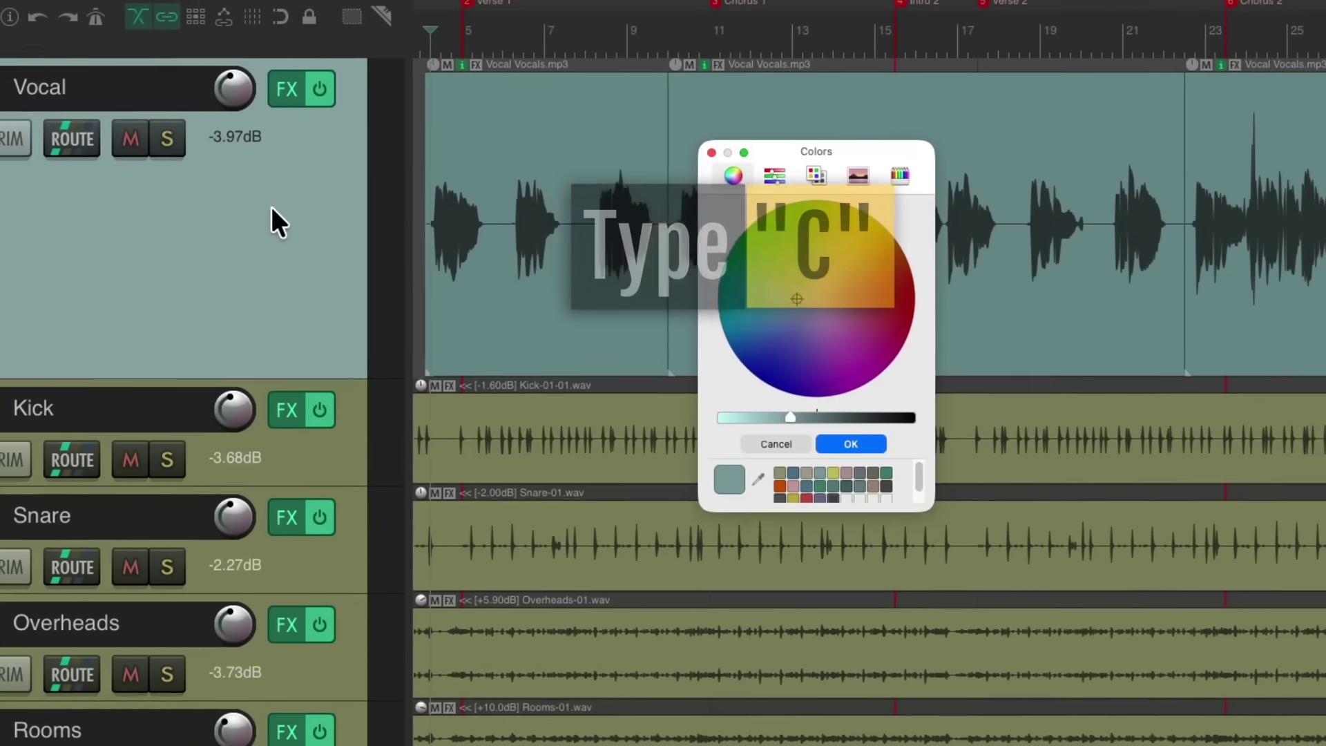
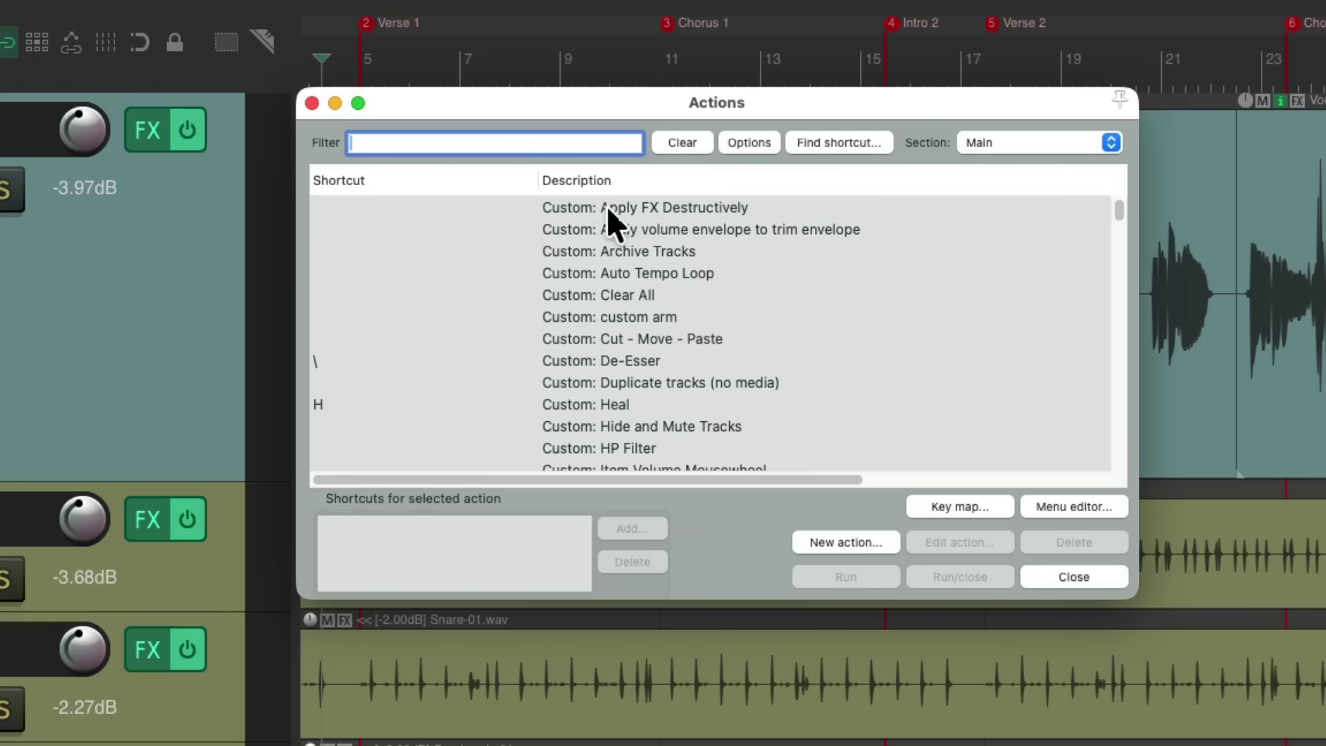
# Filter the action list by "solo track 1" and assign the shortcut K to the action Track: Toggle solo for track 01
pyautogui.write('solo track 1')
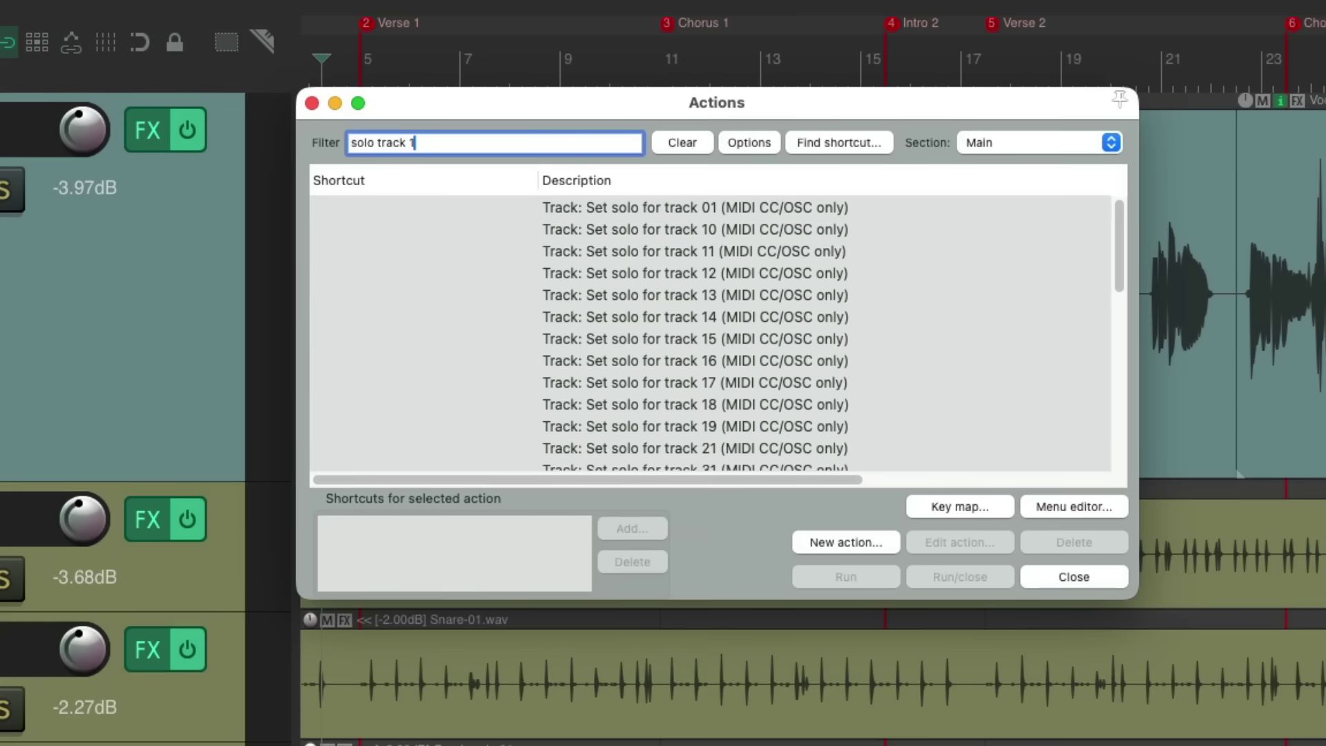
pyautogui.scroll(-5, 706, 262)
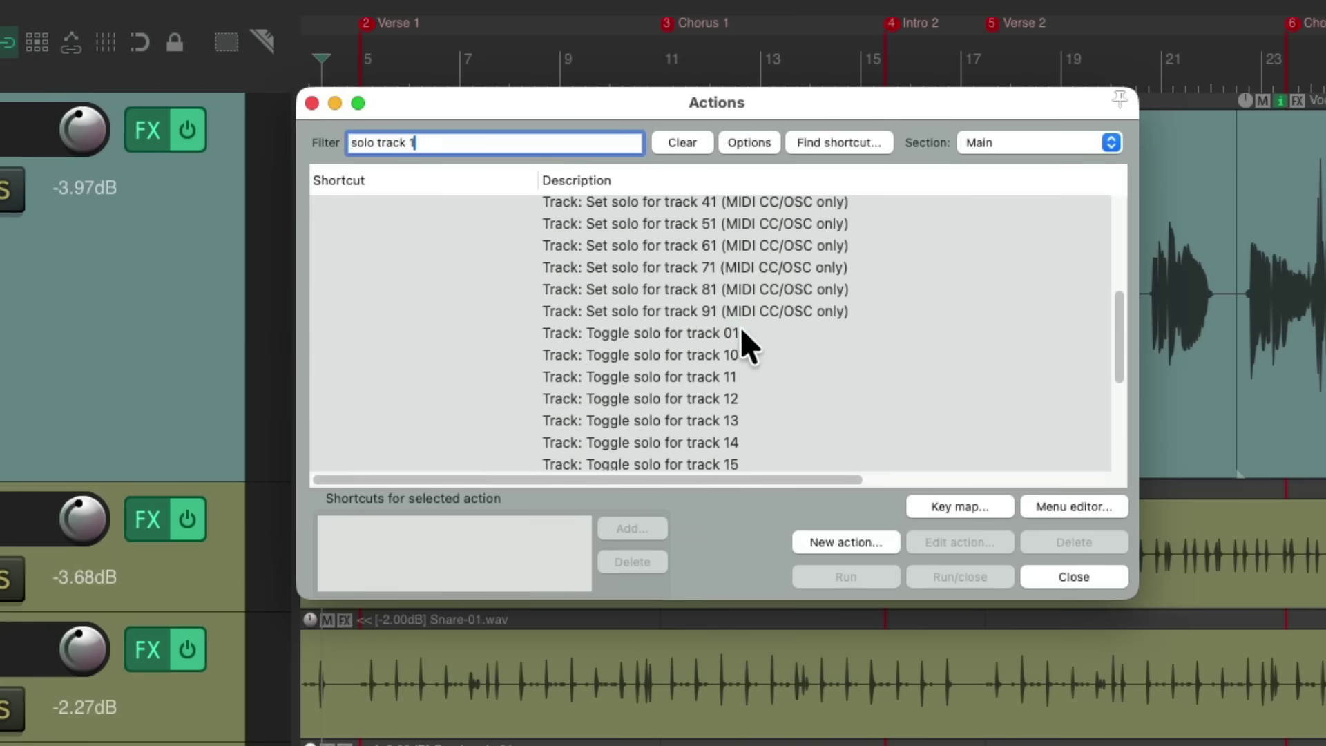
pyautogui.click(740, 332)
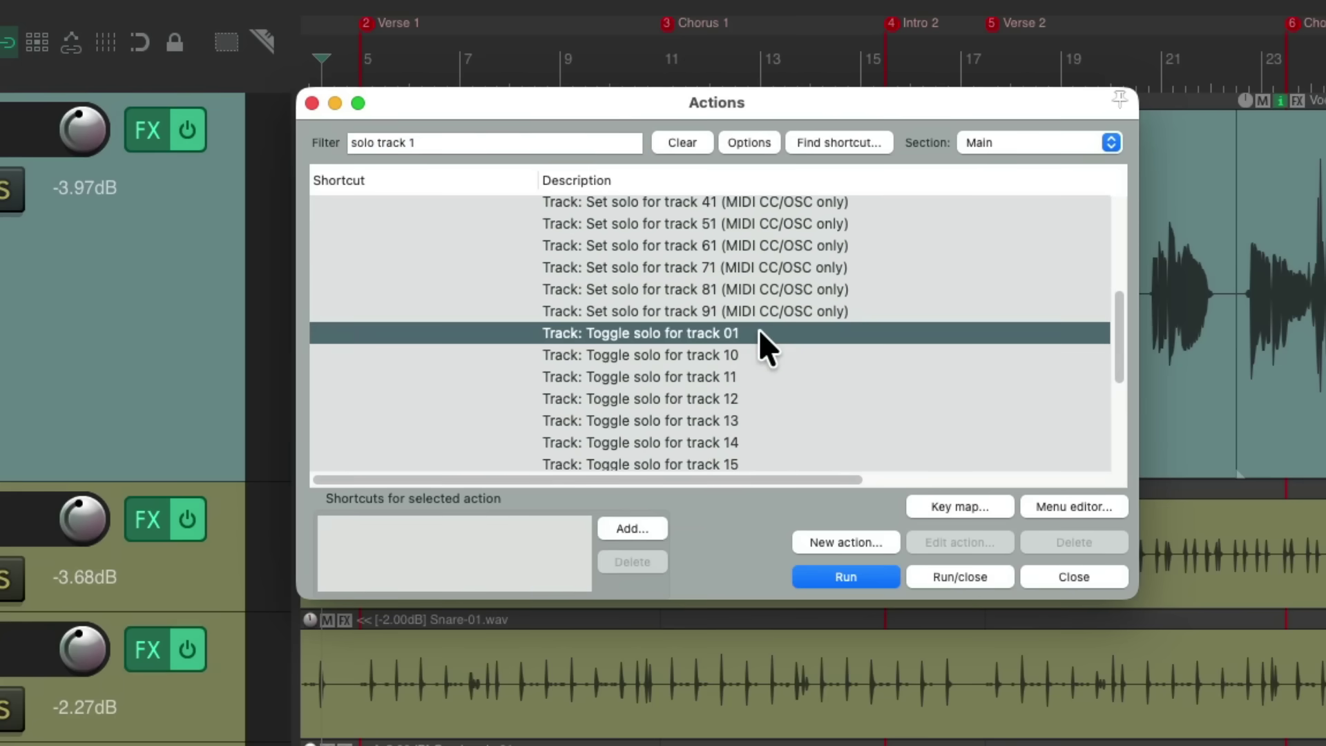
pyautogui.click(635, 519)
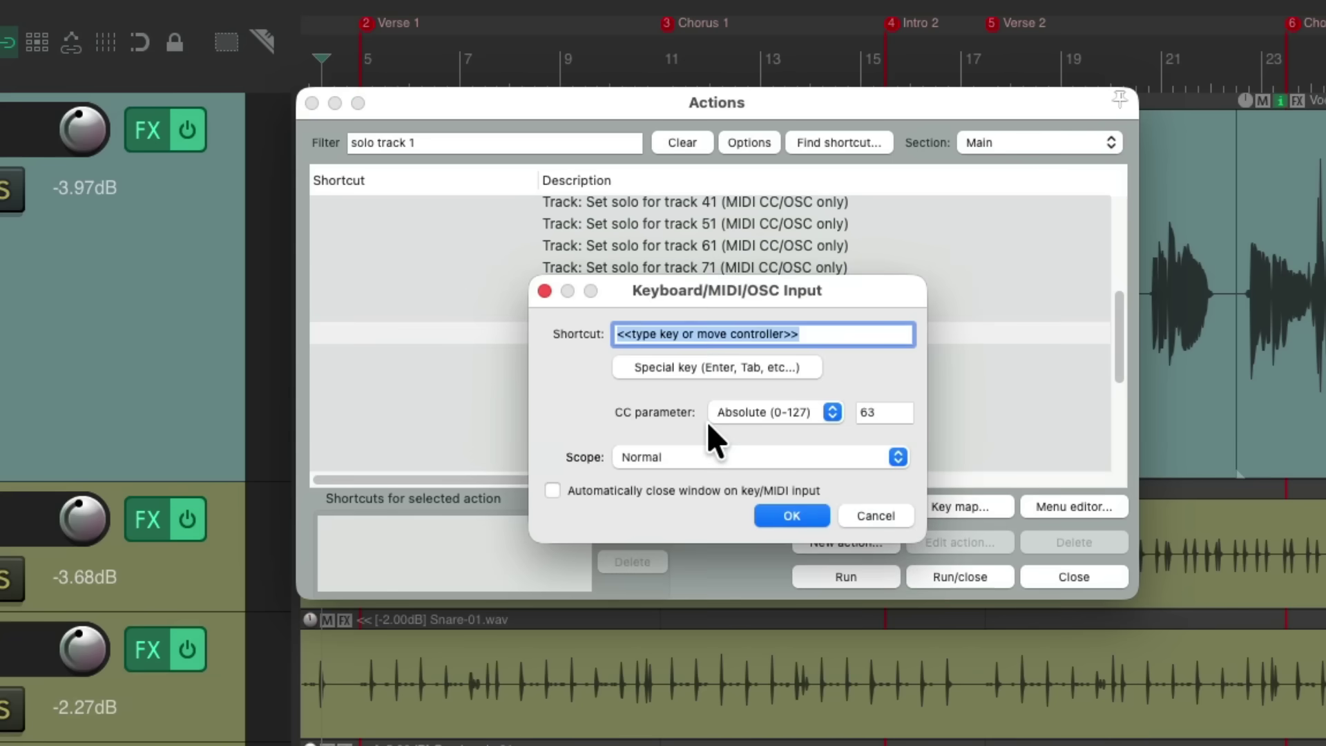
pyautogui.press('k')
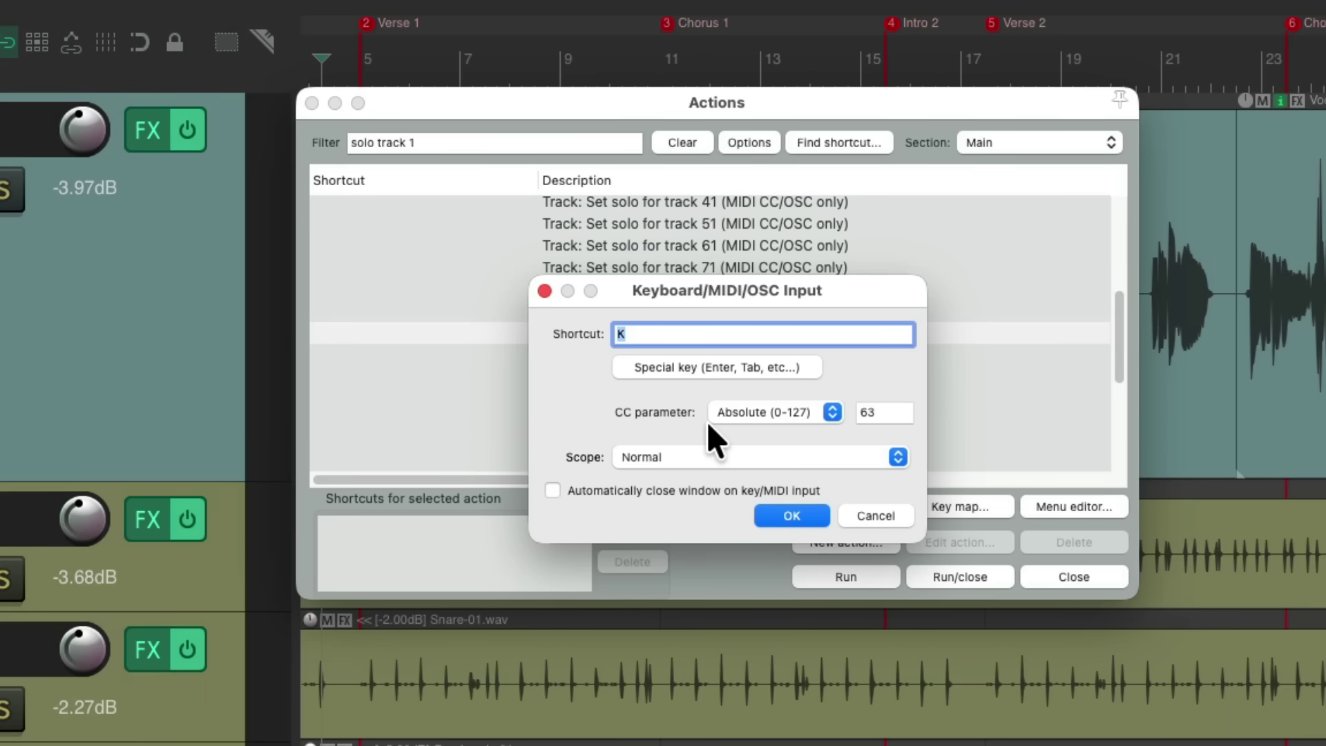
pyautogui.press('Return')
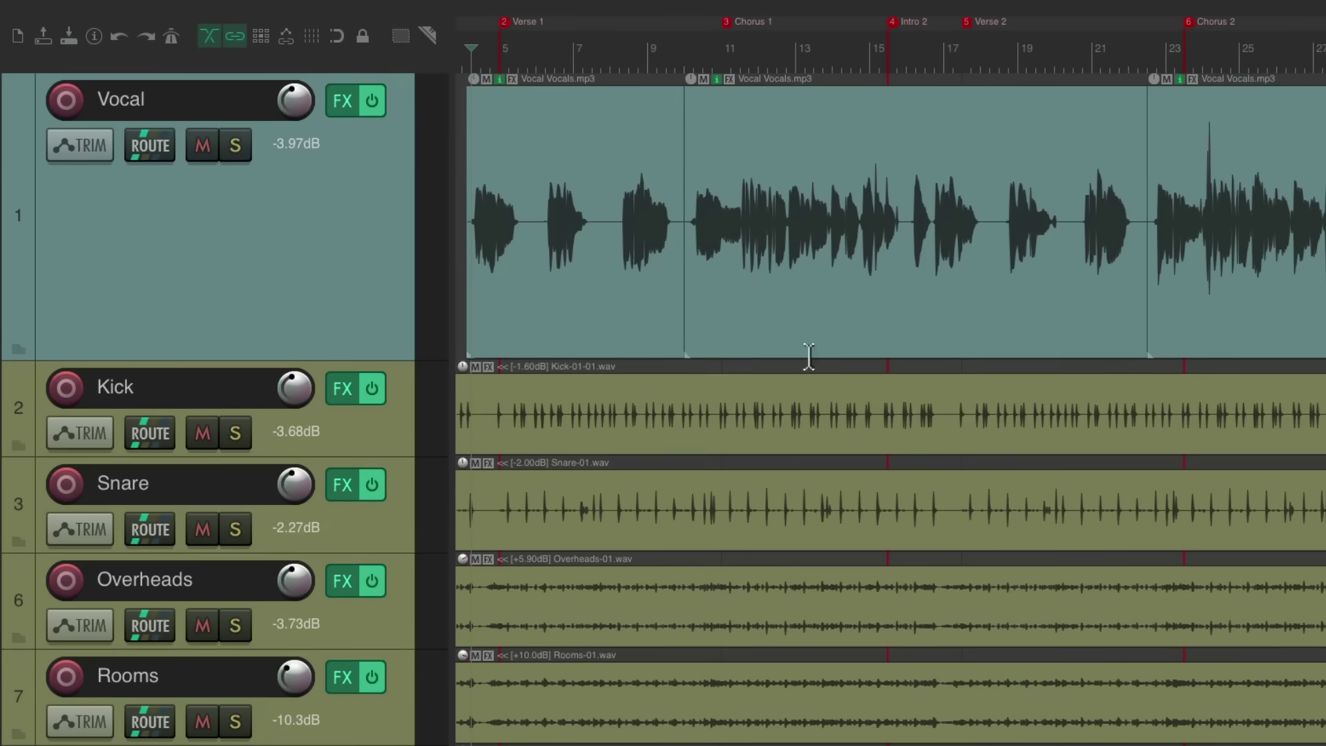
# Solo the Vocal track with its assigned shortcut, and unsolo it again
pyautogui.scroll(-5, 814, 376)
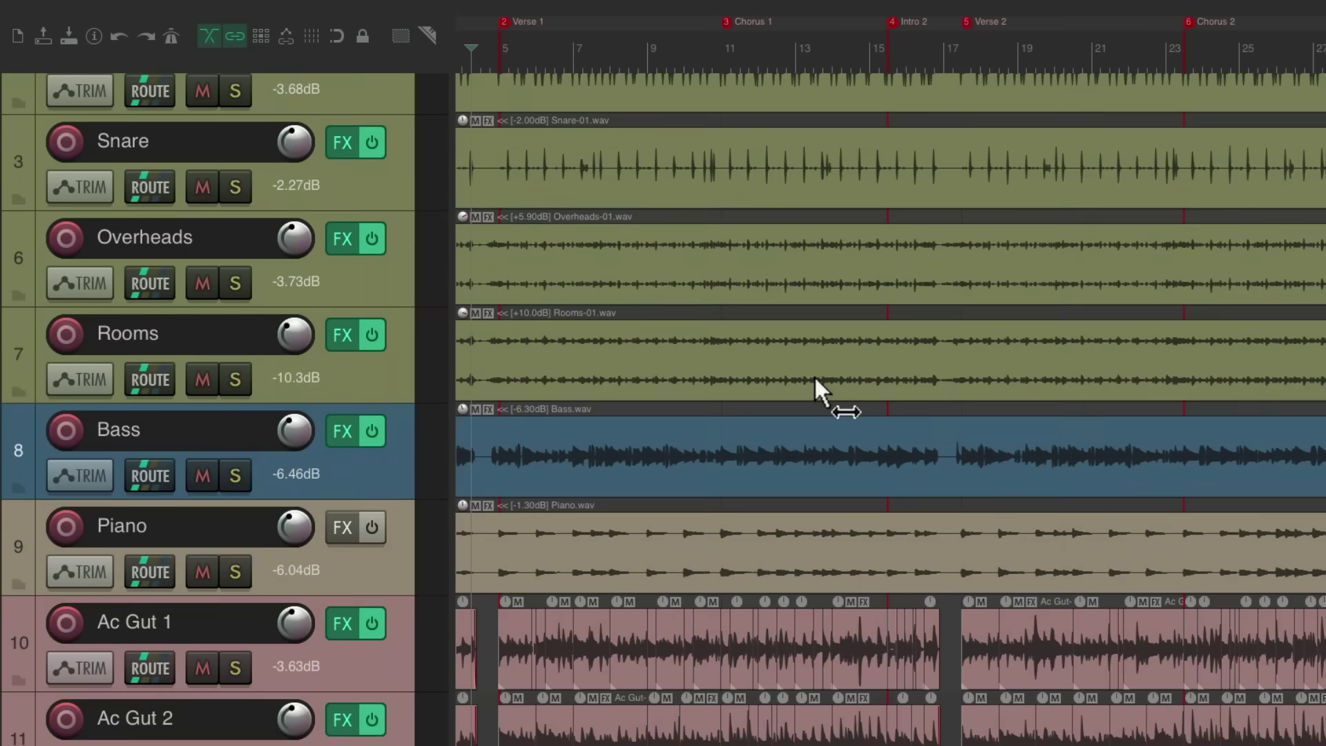
pyautogui.scroll(5, 815, 377)
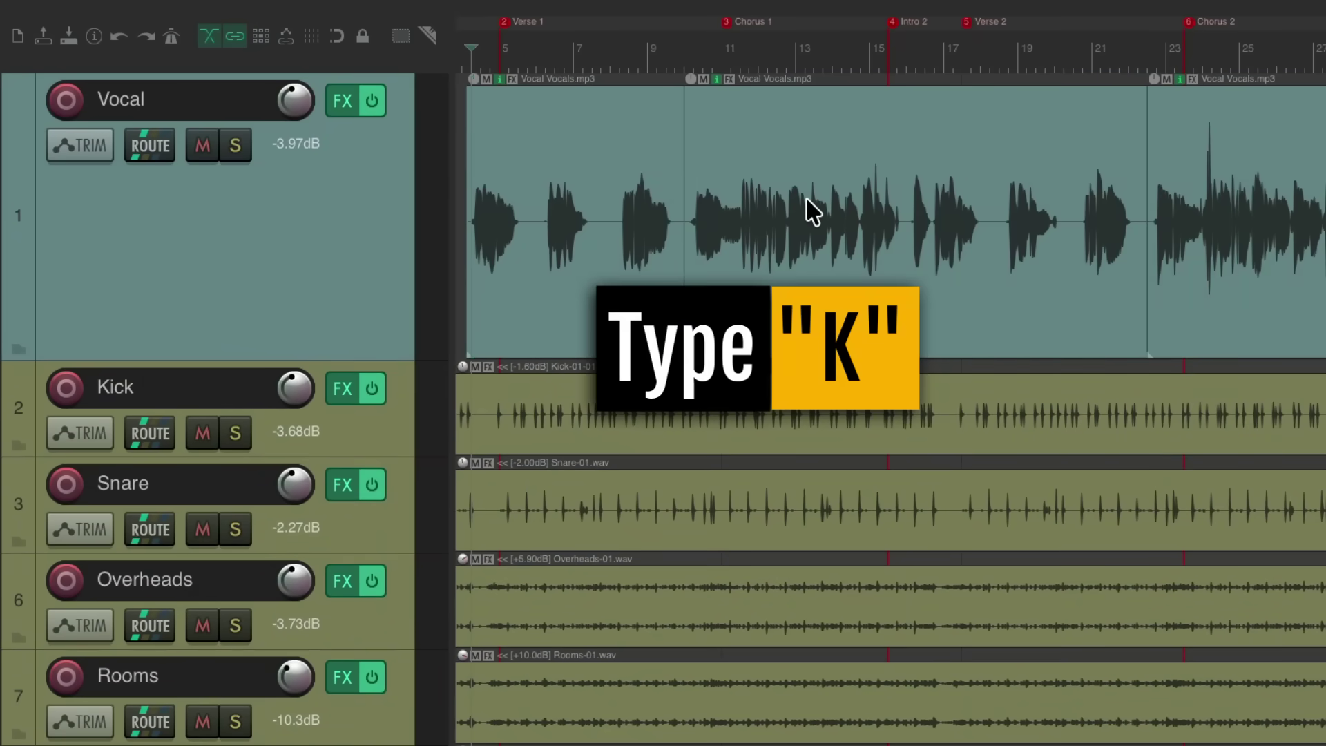
pyautogui.press('k')
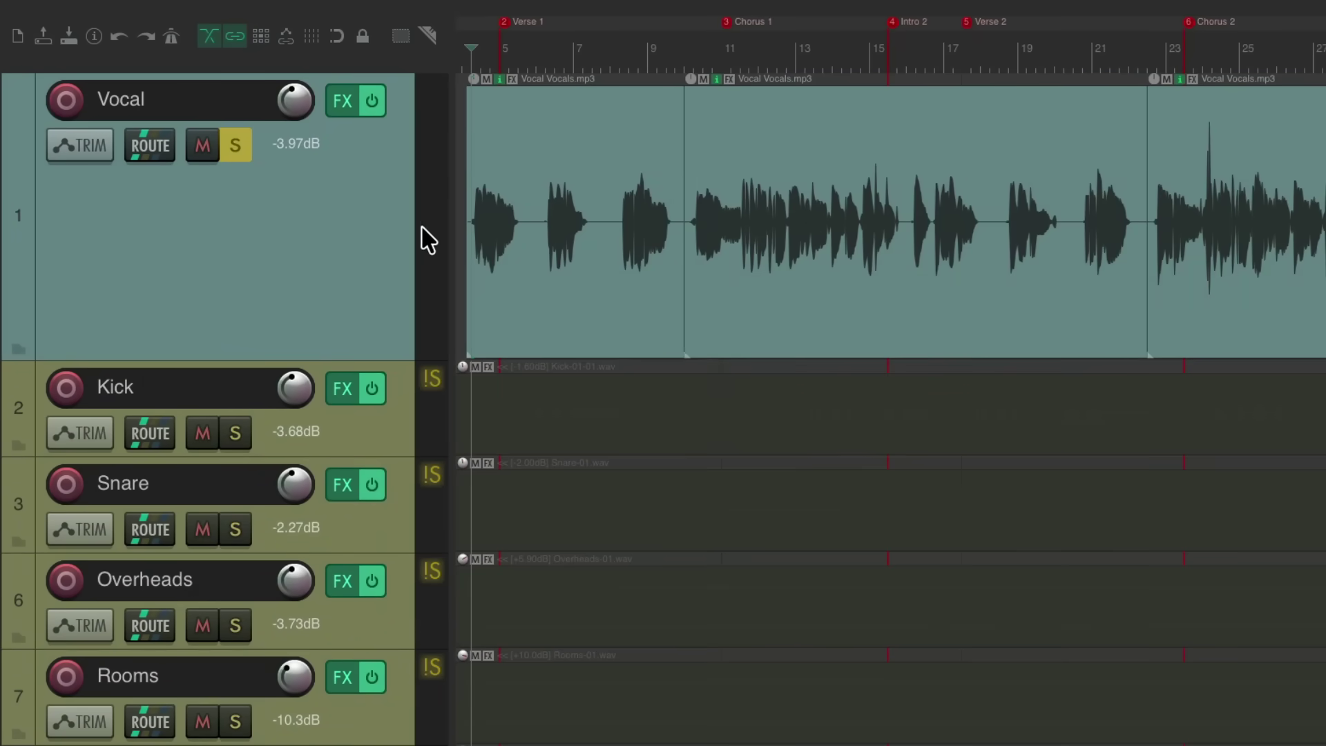
pyautogui.press('k')
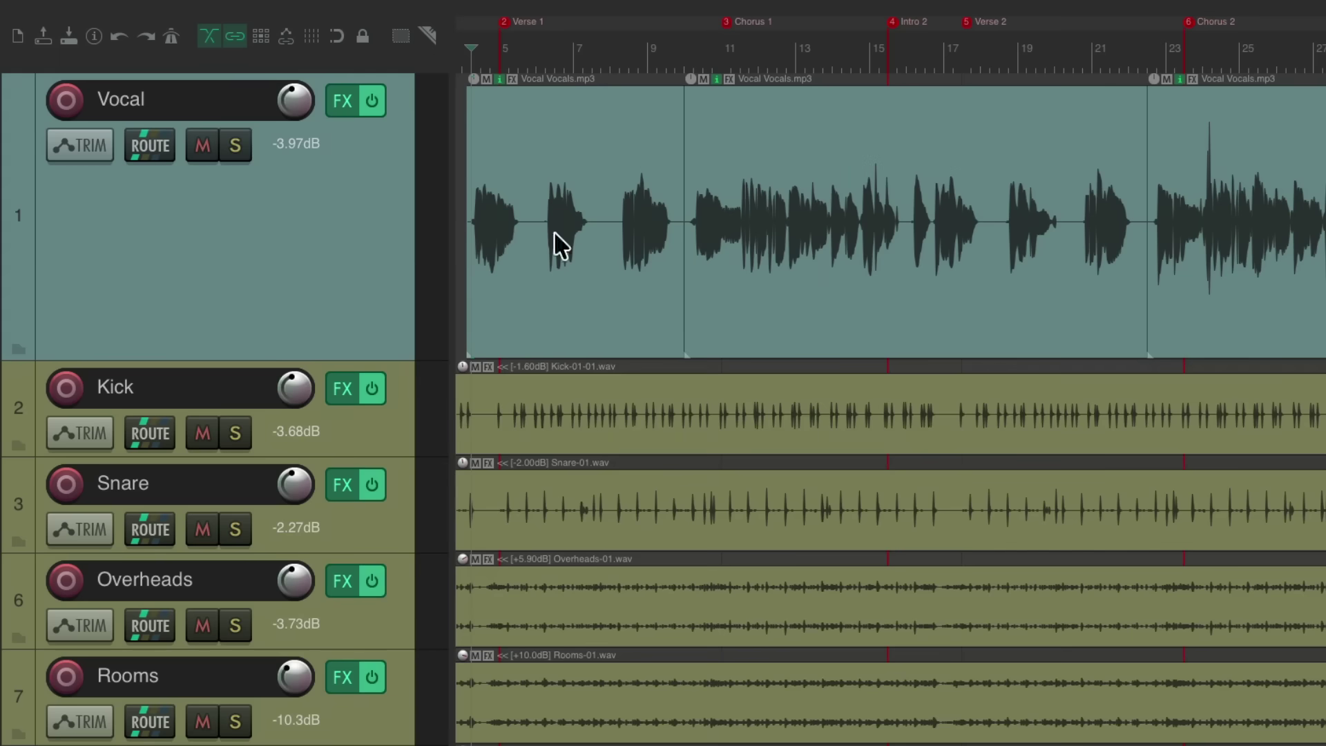
# Play the project while switching the Vocal solo on and off three times, and stop playback
pyautogui.press('space')
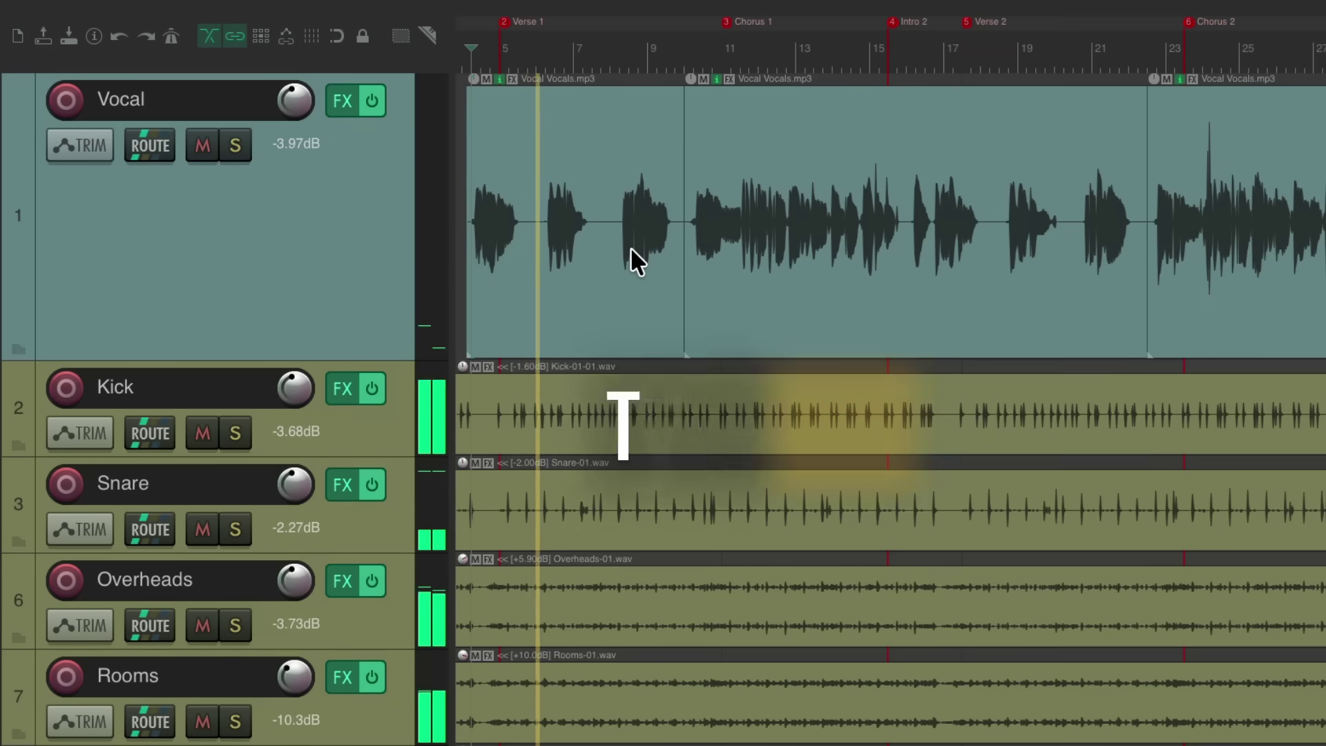
pyautogui.press('k')
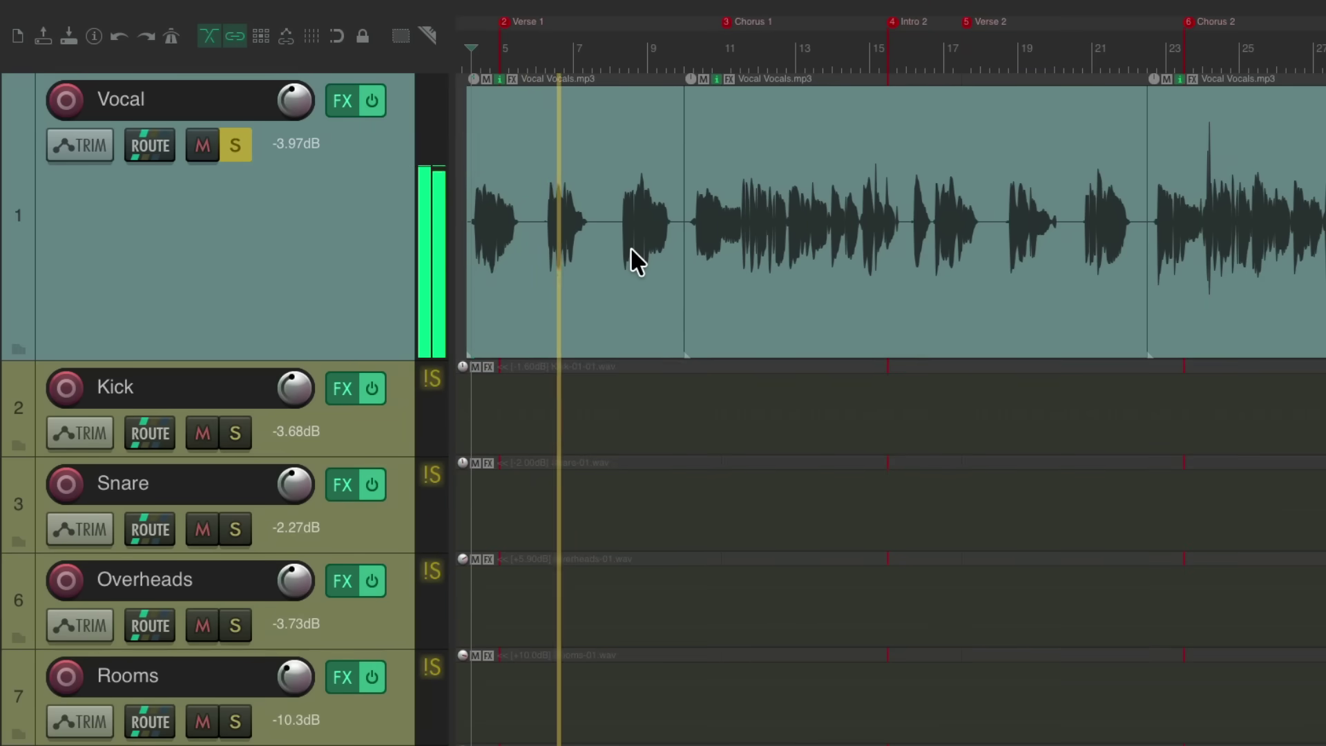
pyautogui.press('k')
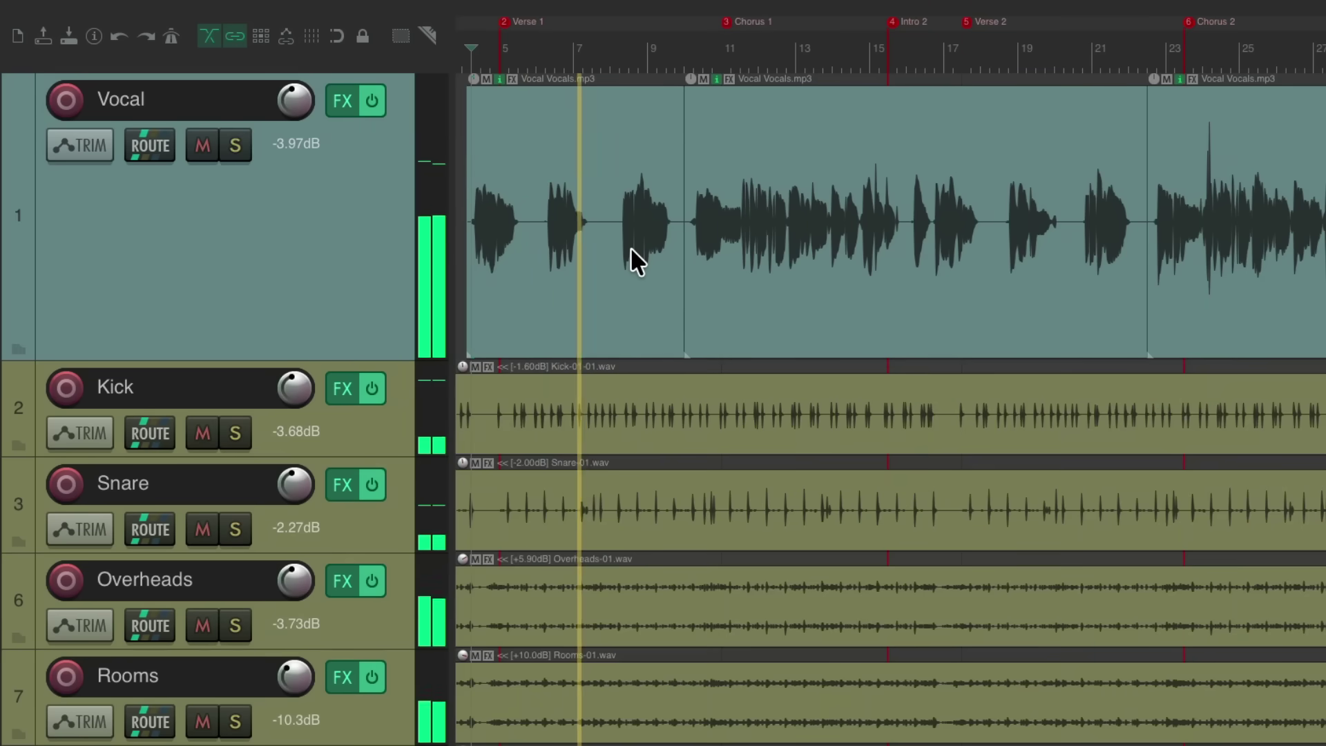
pyautogui.press('k')
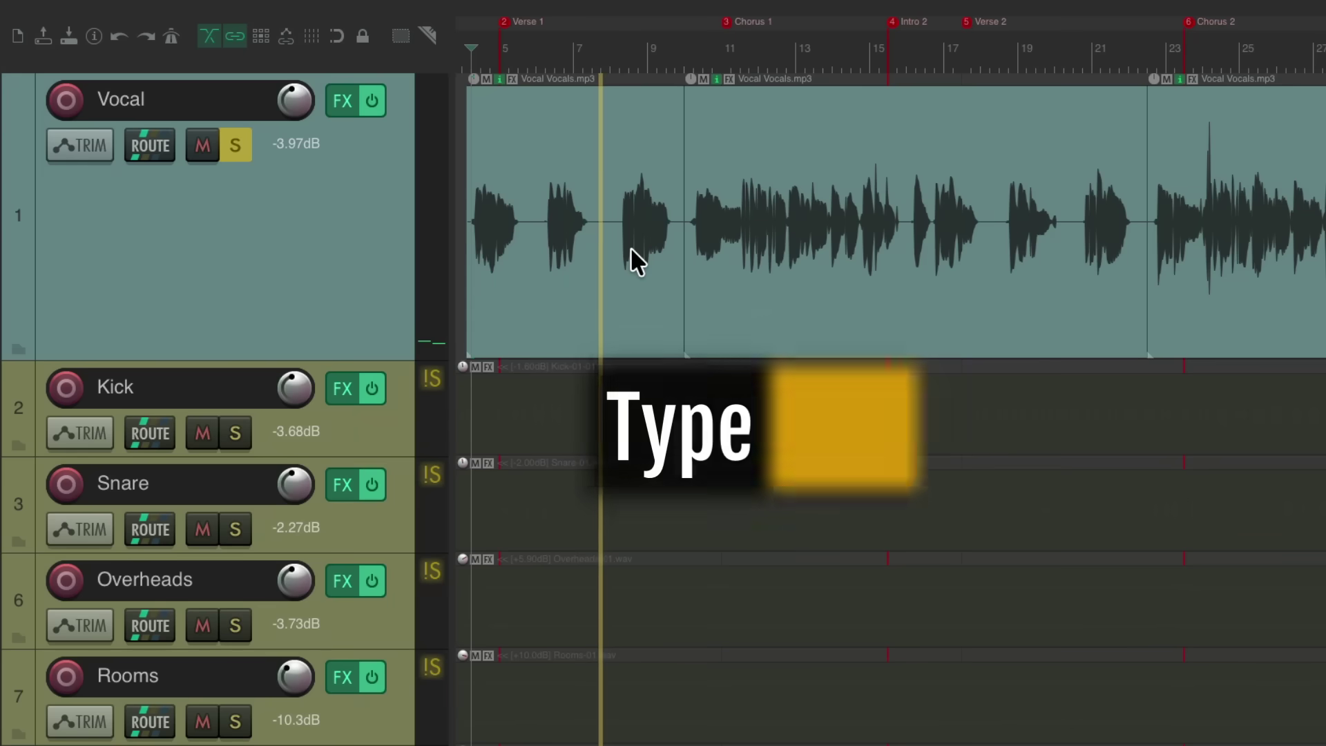
pyautogui.press('k')
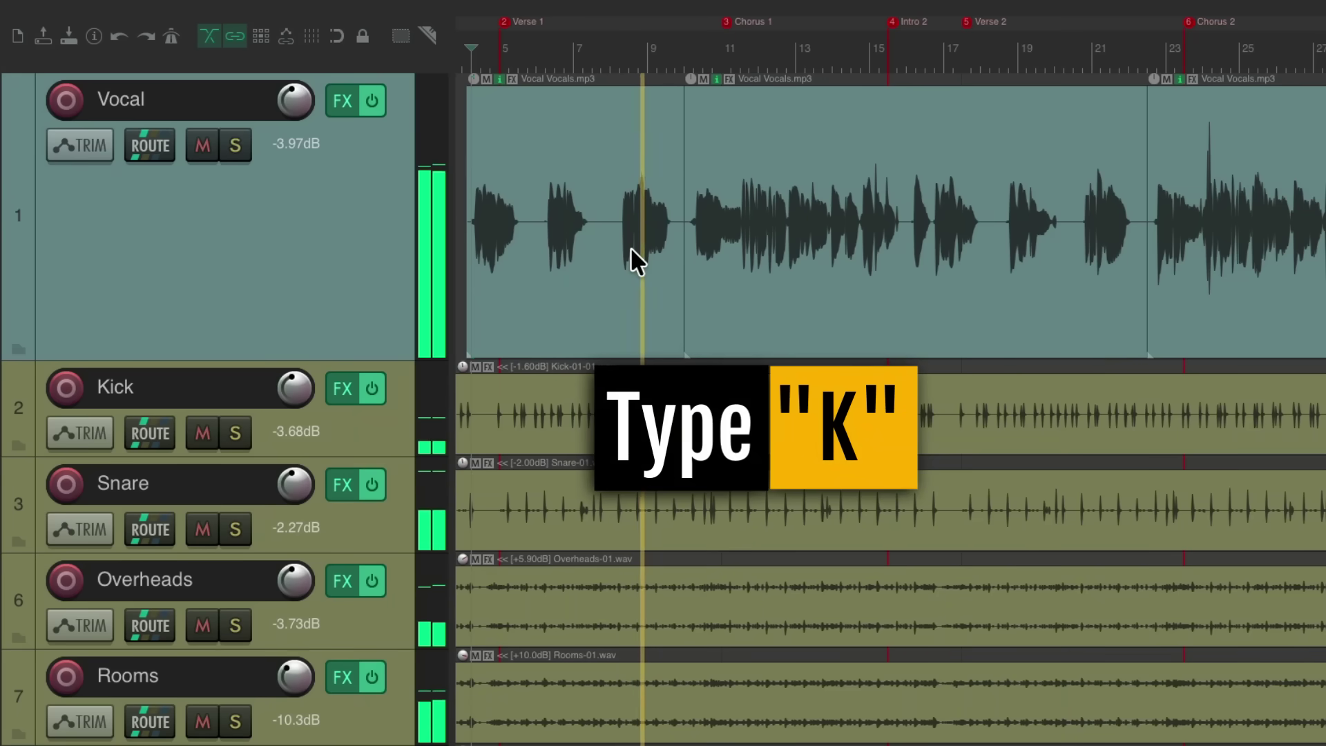
pyautogui.press('k')
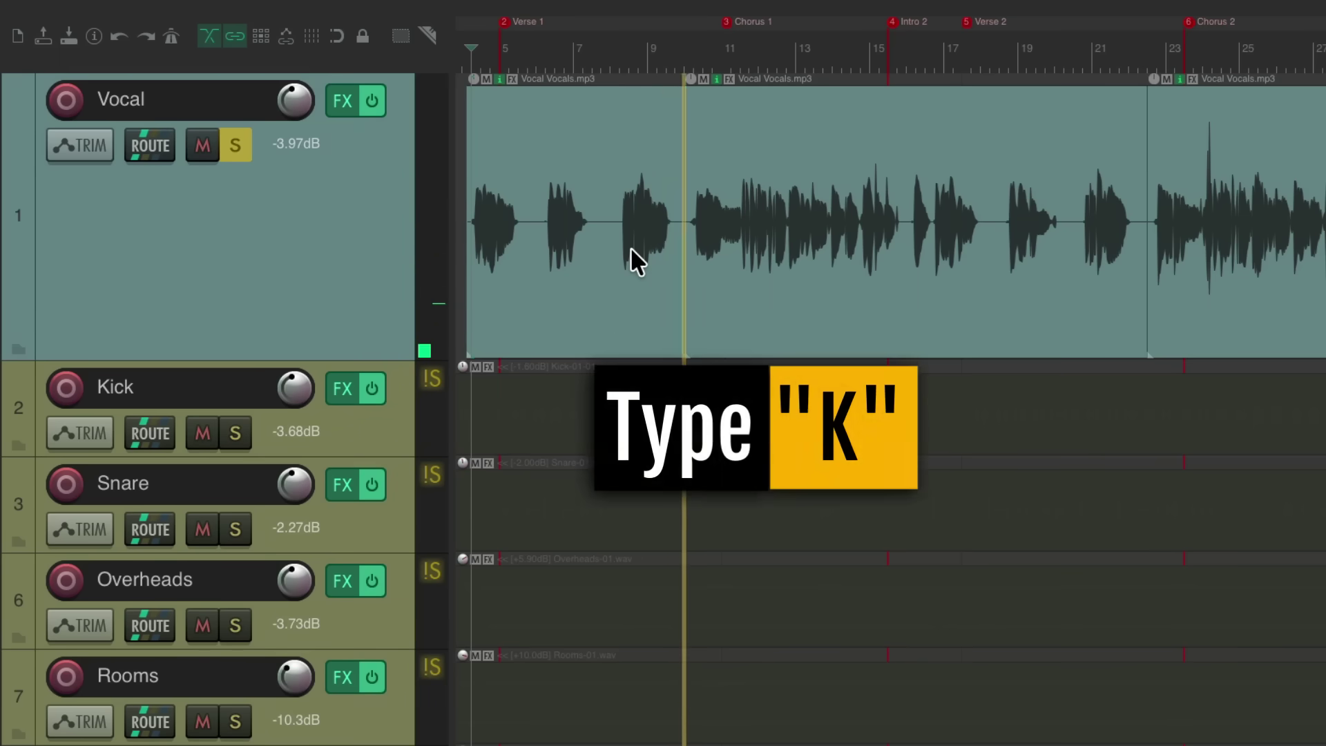
pyautogui.press('k')
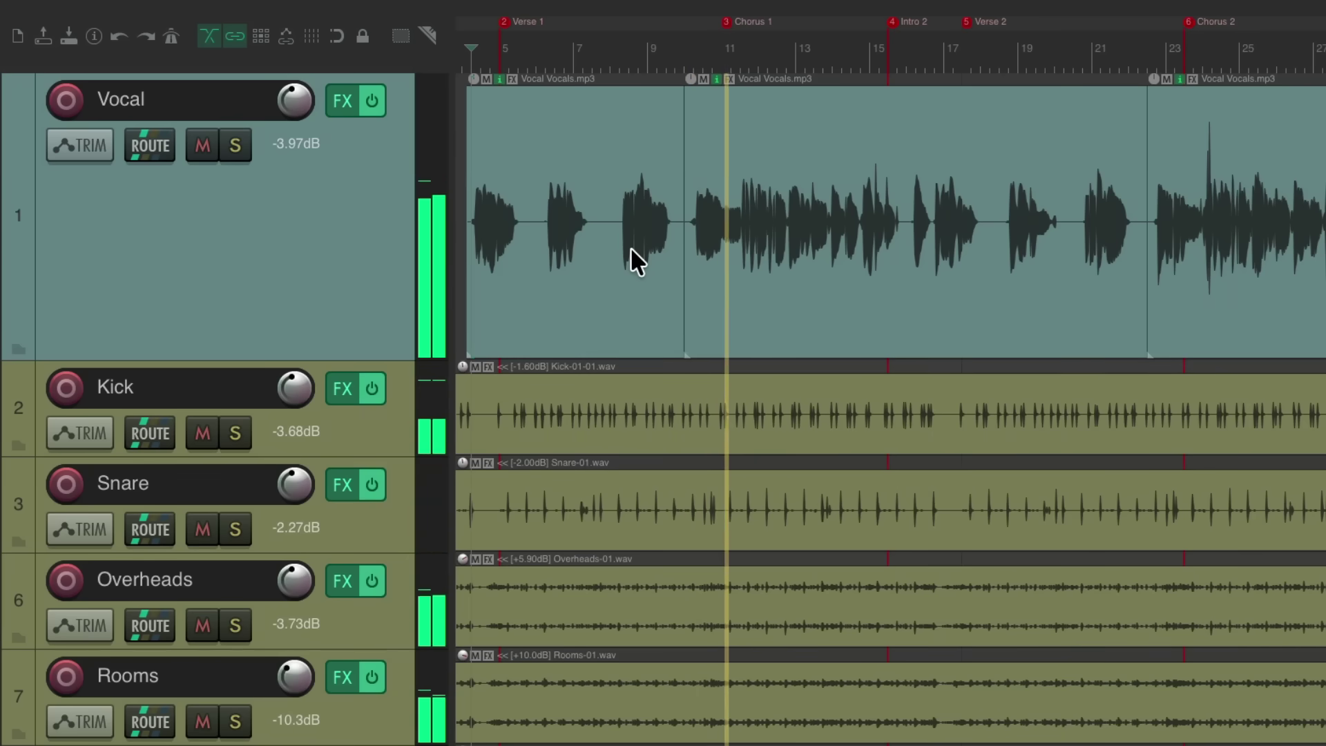
pyautogui.press('space')
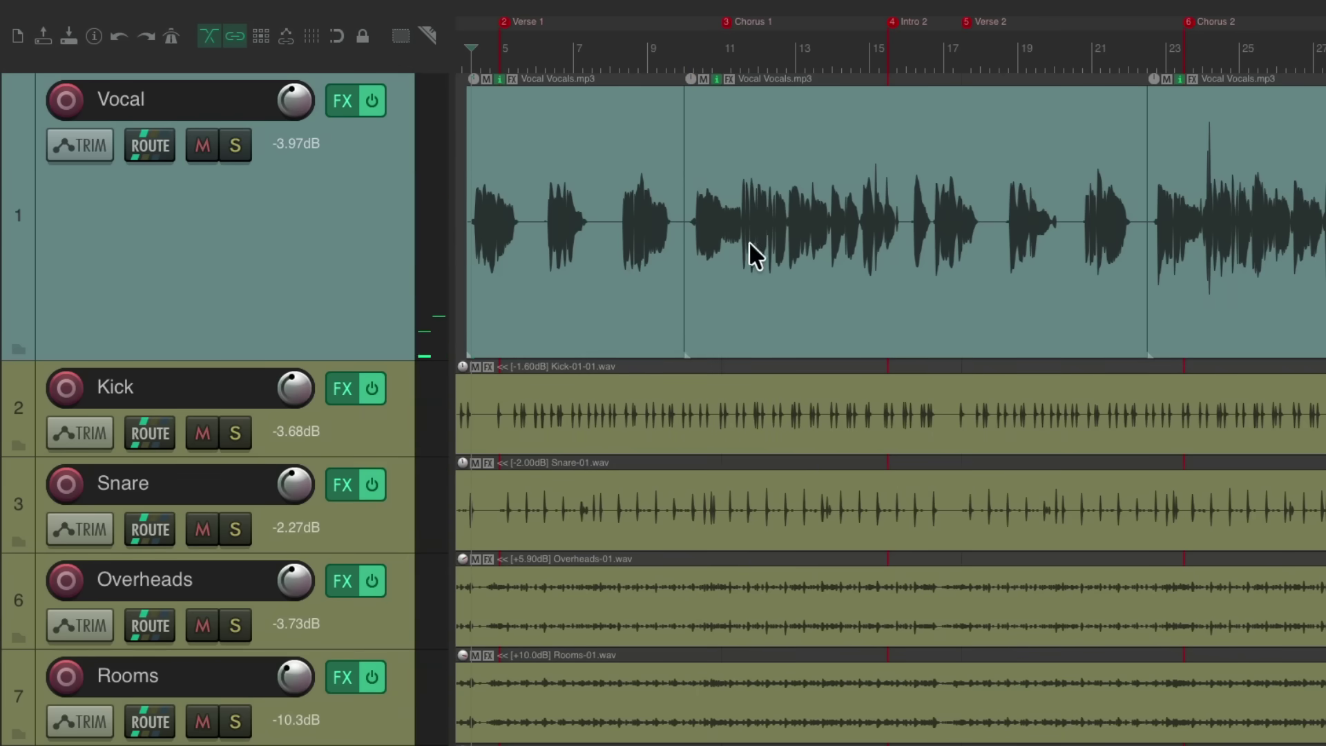
# Play the project with the Vocal track out of view, solo and unsolo it by shortcut, and return to the first track
pyautogui.scroll(-5, 764, 260)
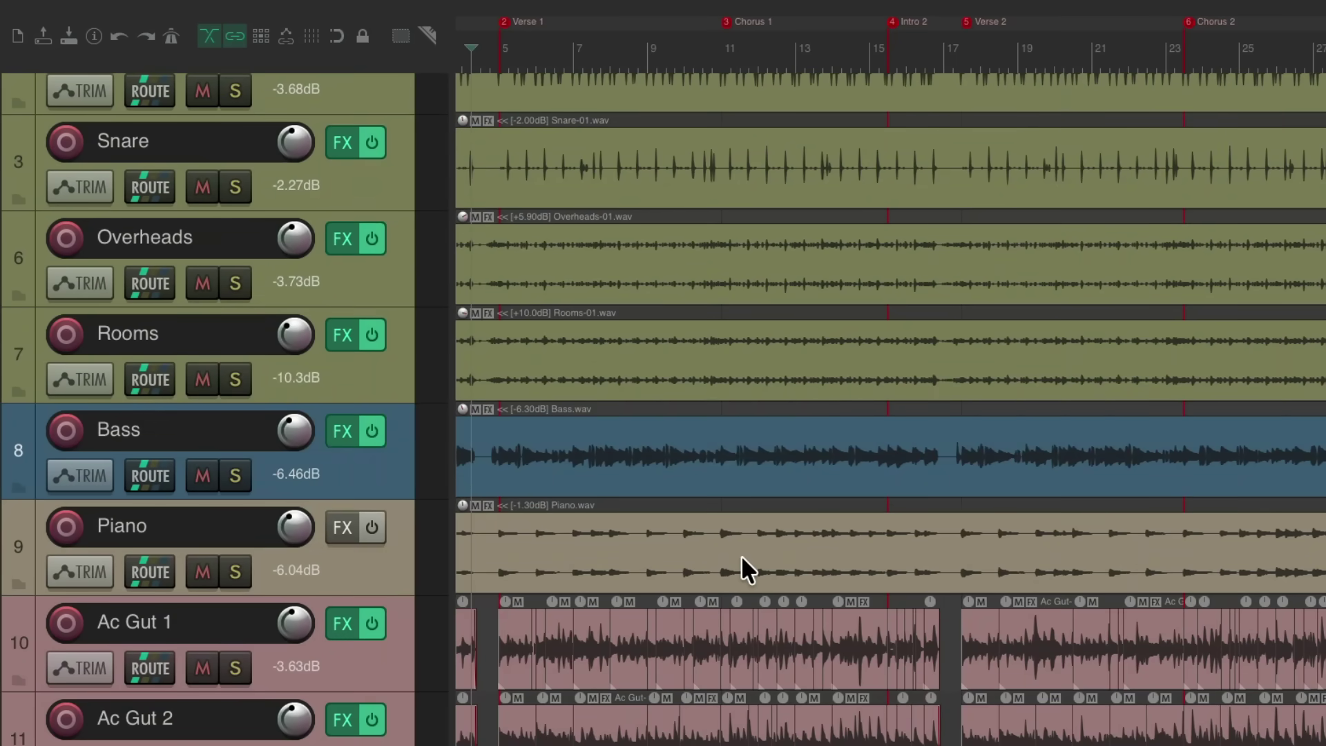
pyautogui.press('space')
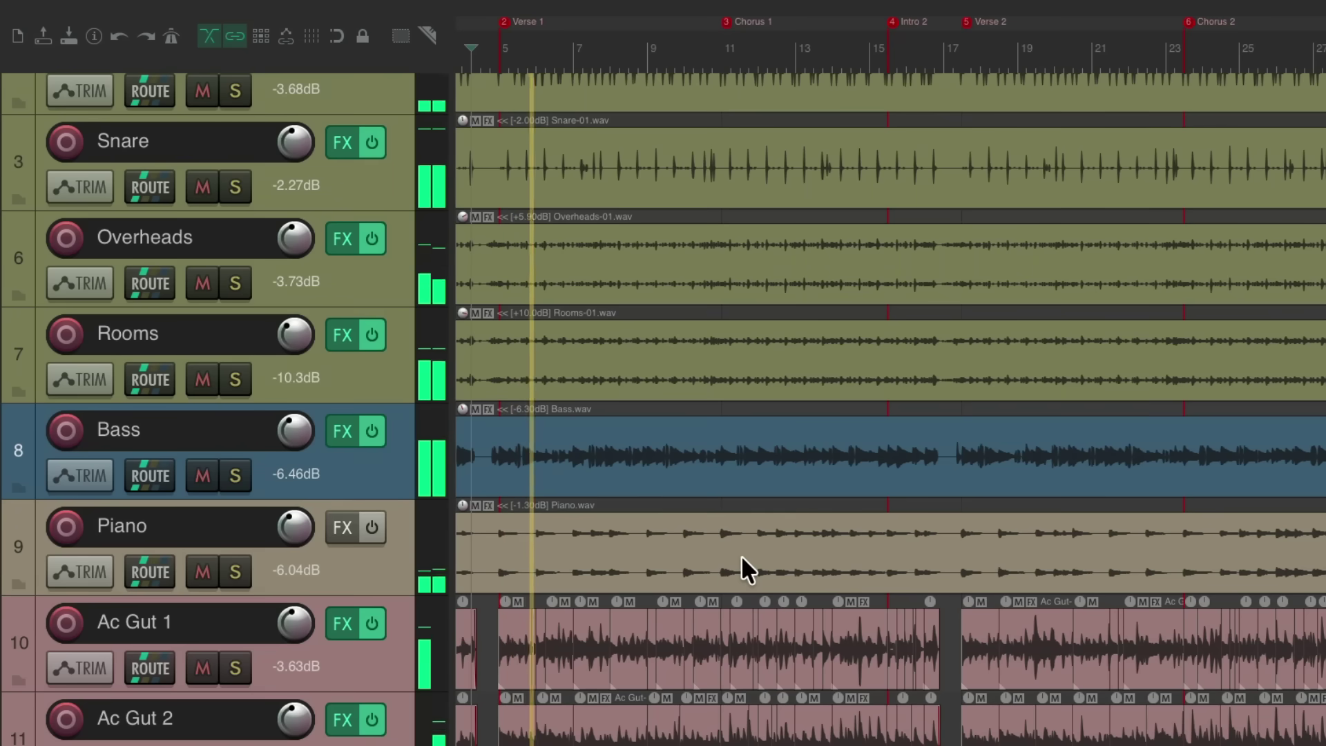
pyautogui.press('k')
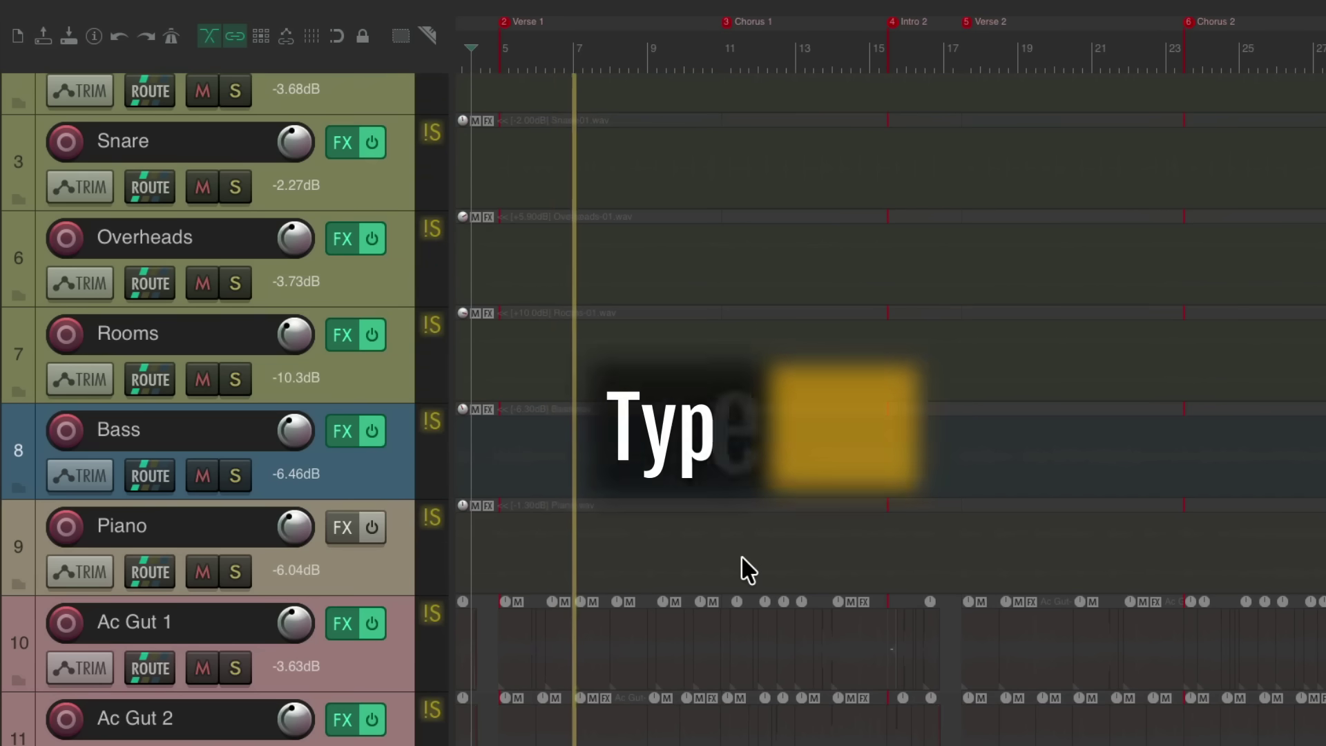
pyautogui.press('k')
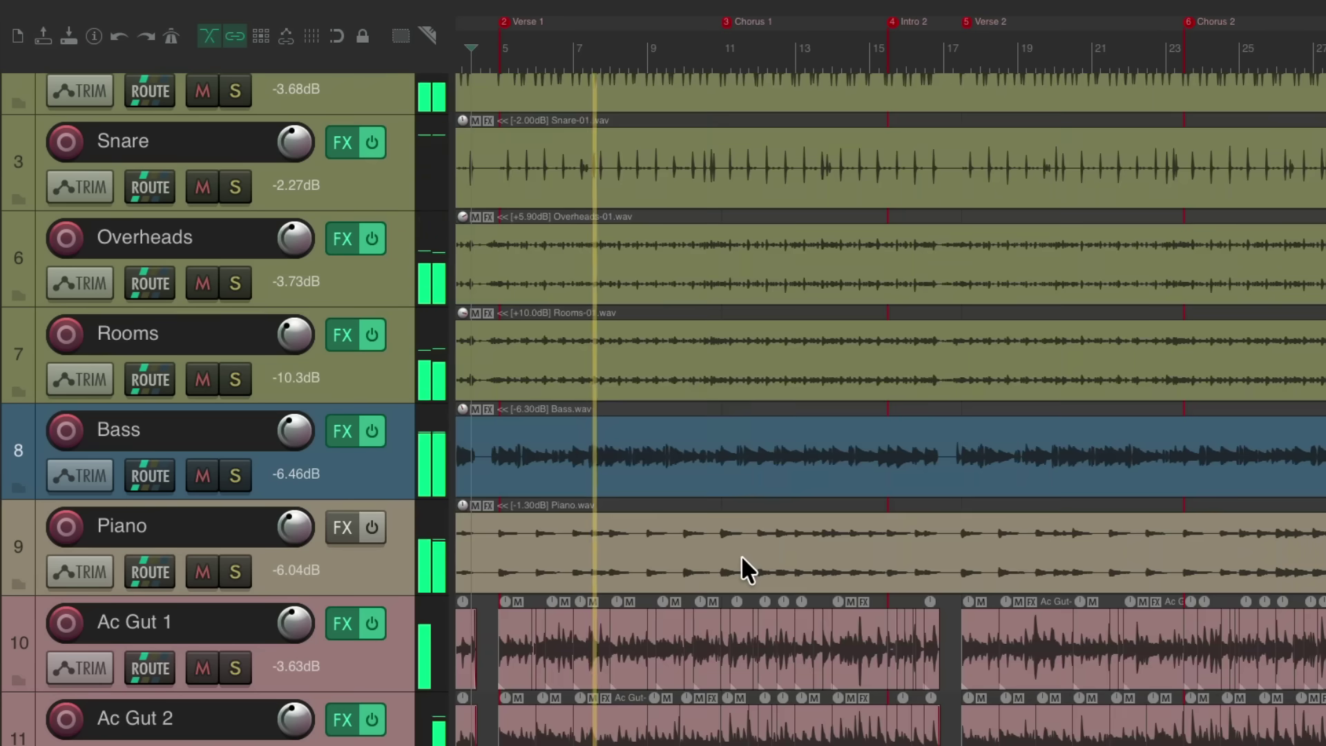
pyautogui.scroll(5, 741, 555)
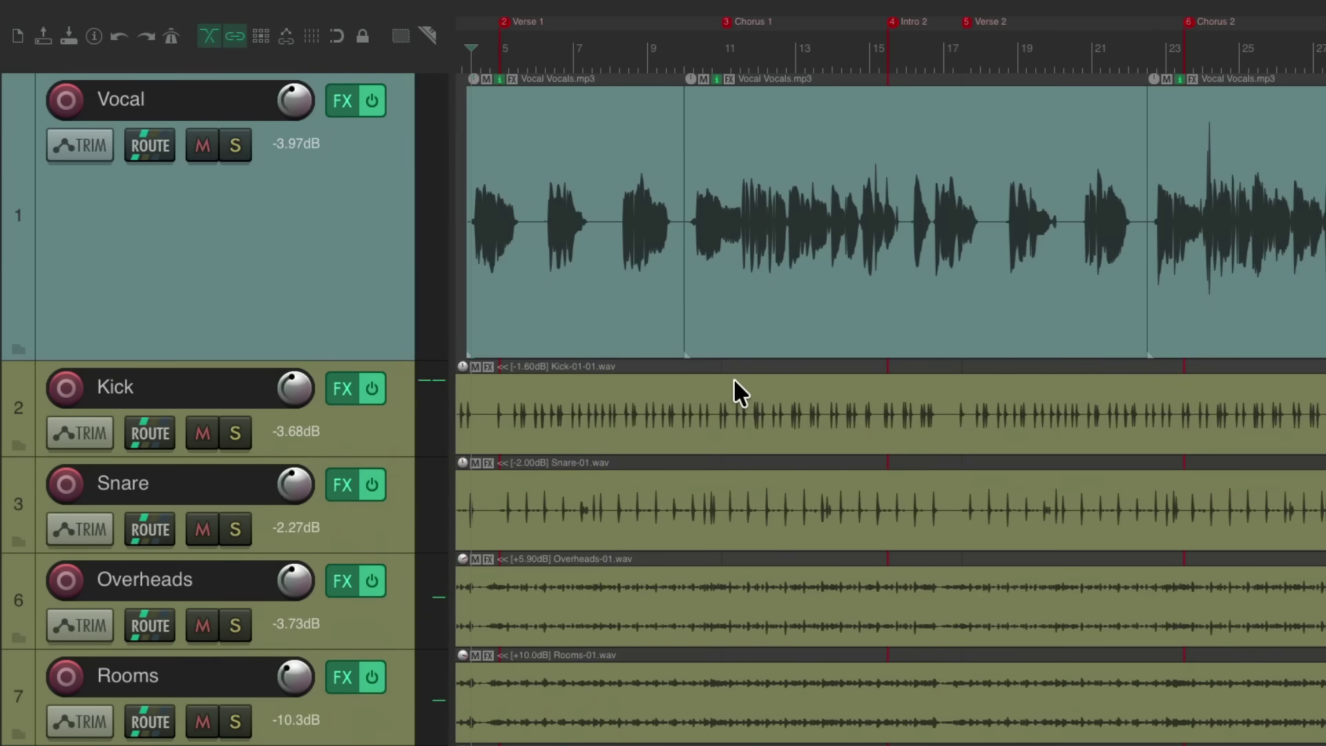
# Show the Mixer during playback, solo and unsolo the Vocal channel, and return to the stopped arrange view
pyautogui.press('super+m')
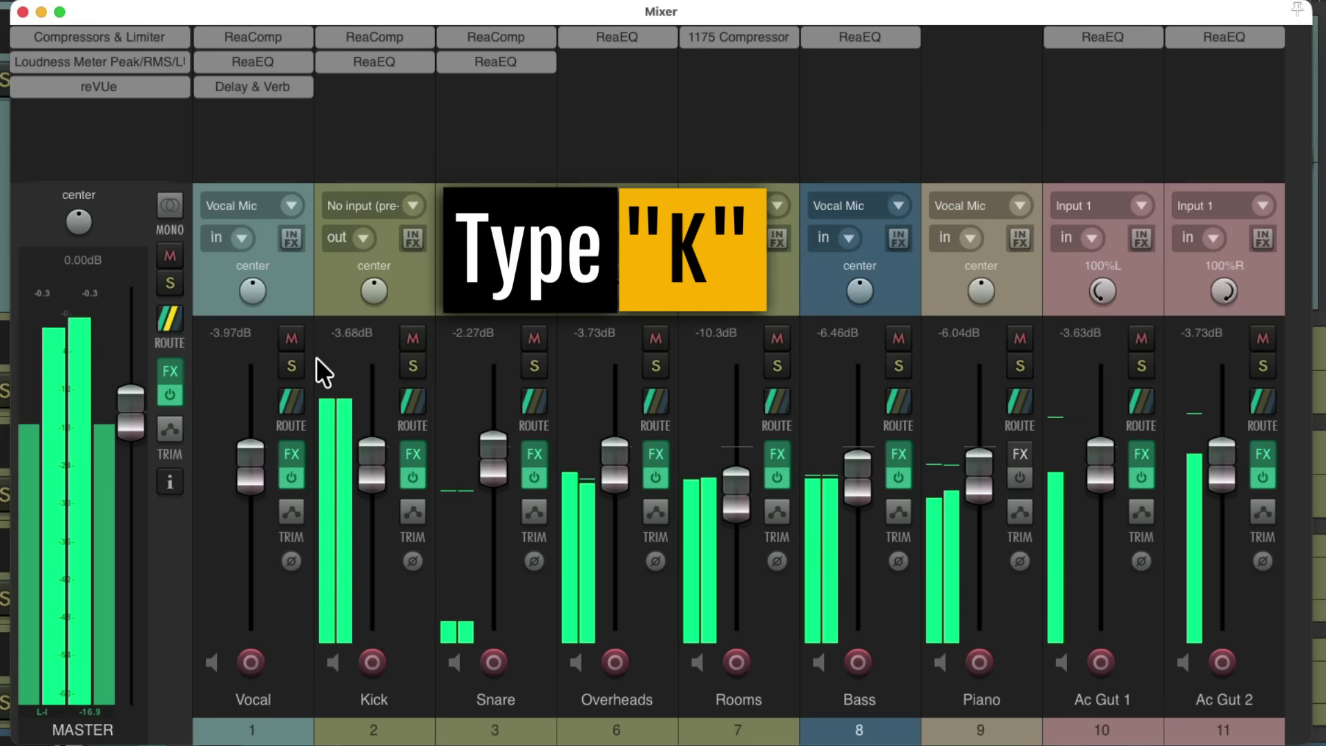
pyautogui.press('k')
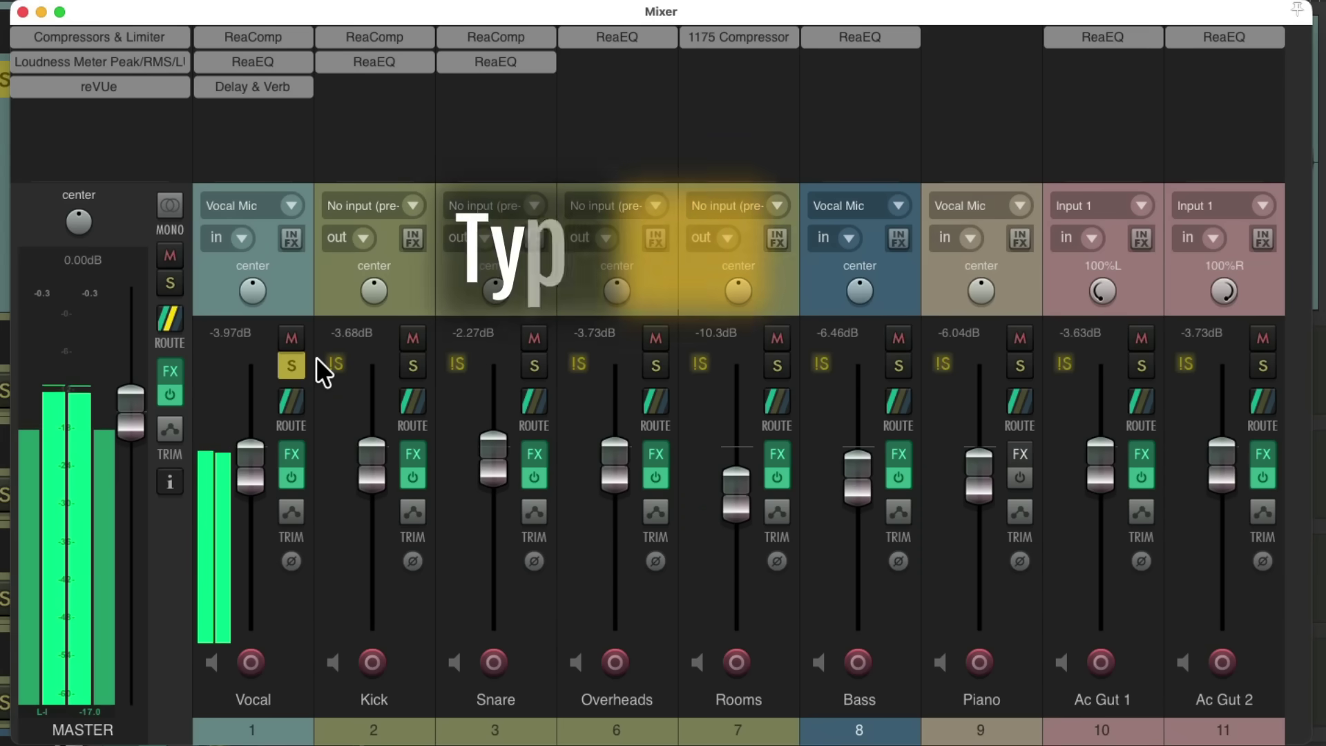
pyautogui.press('k')
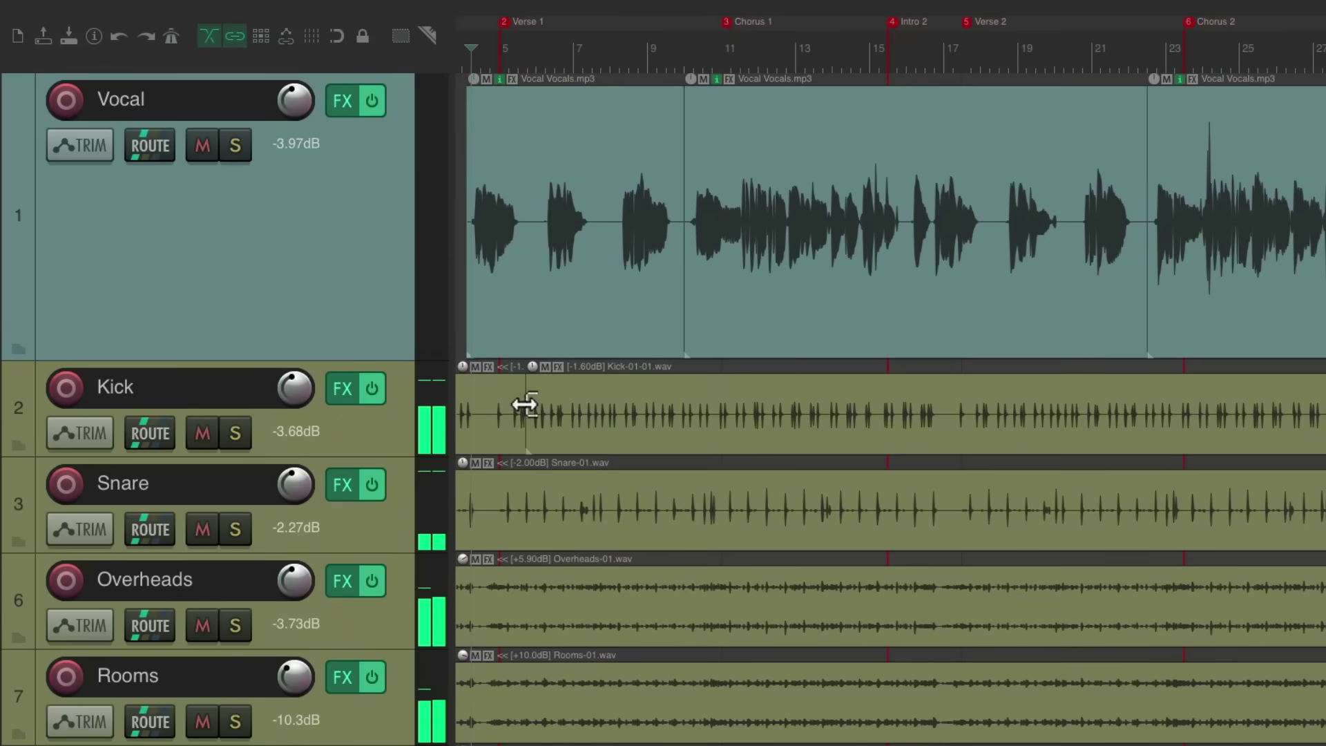
pyautogui.press('space')
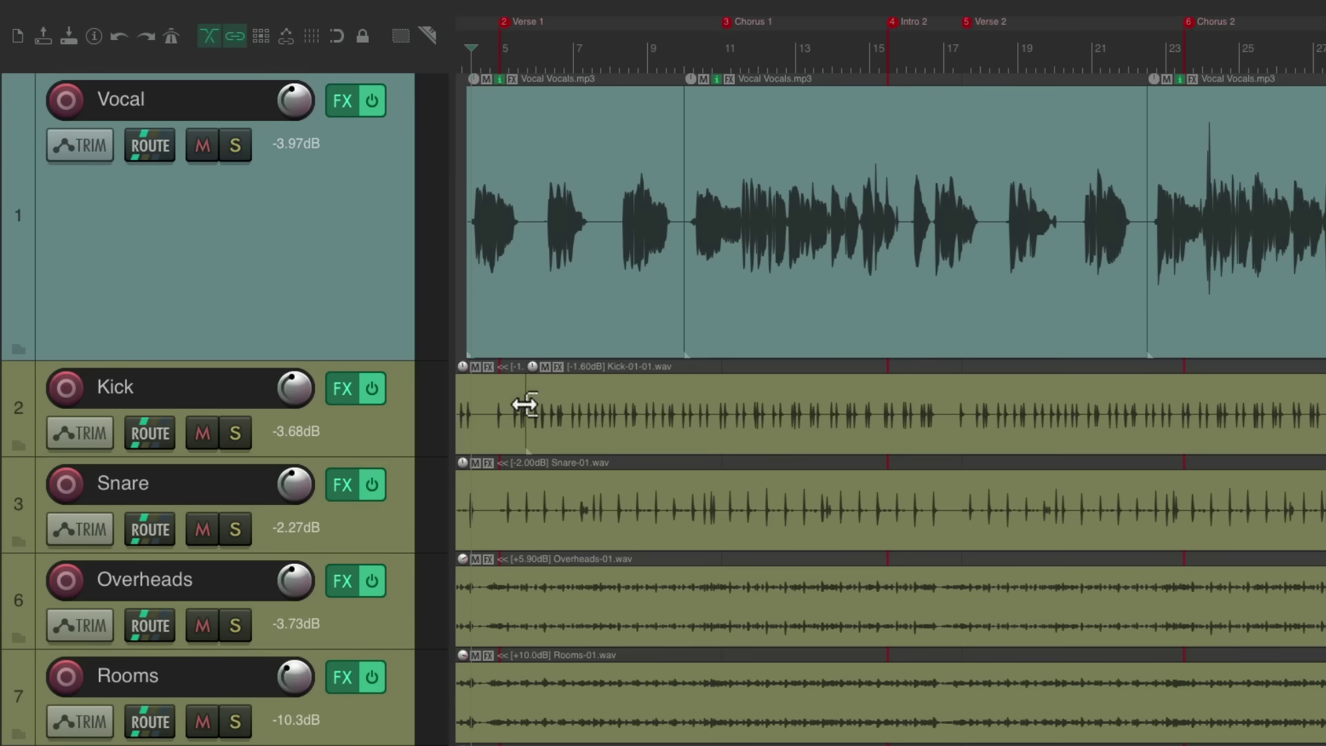
# Filter the action list by "mute", select Envelope: Mute automation items, and look at the options for adding a shortcut to it
pyautogui.hotkey('shift', '/')
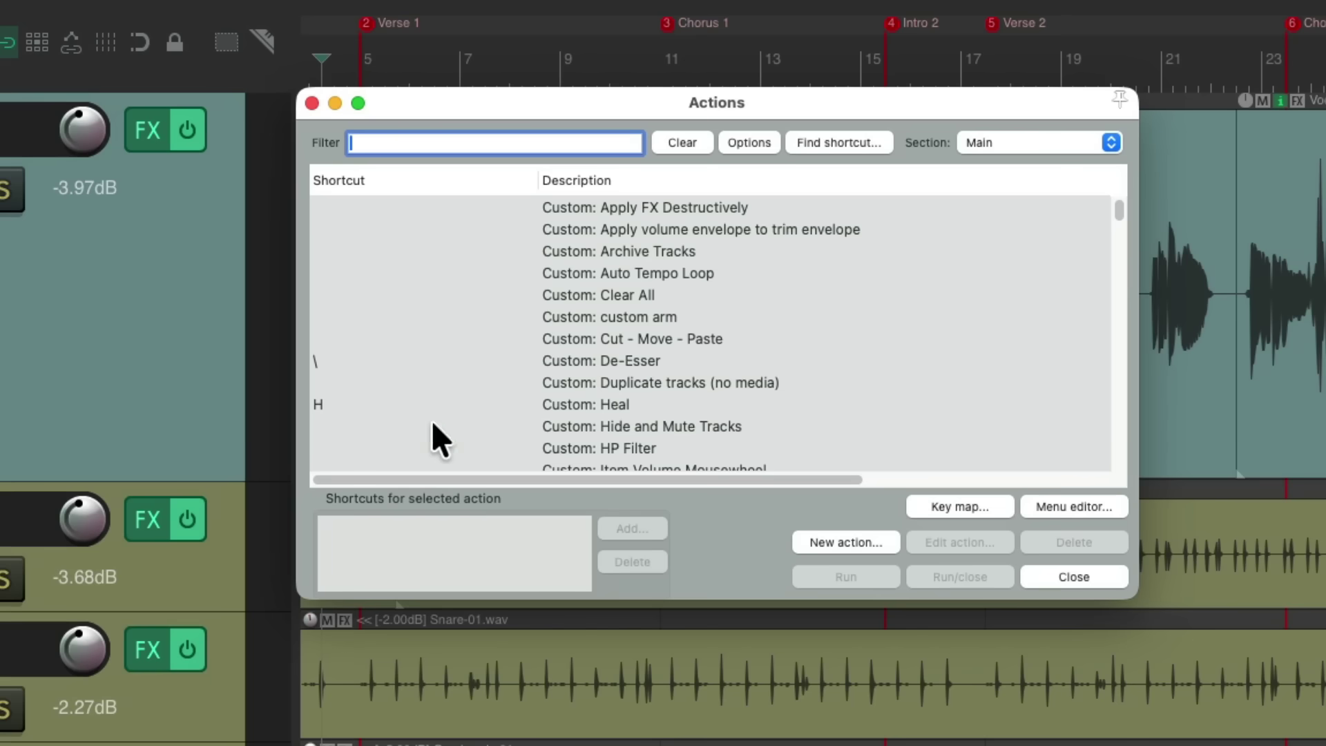
pyautogui.scroll(-15, 710, 311)
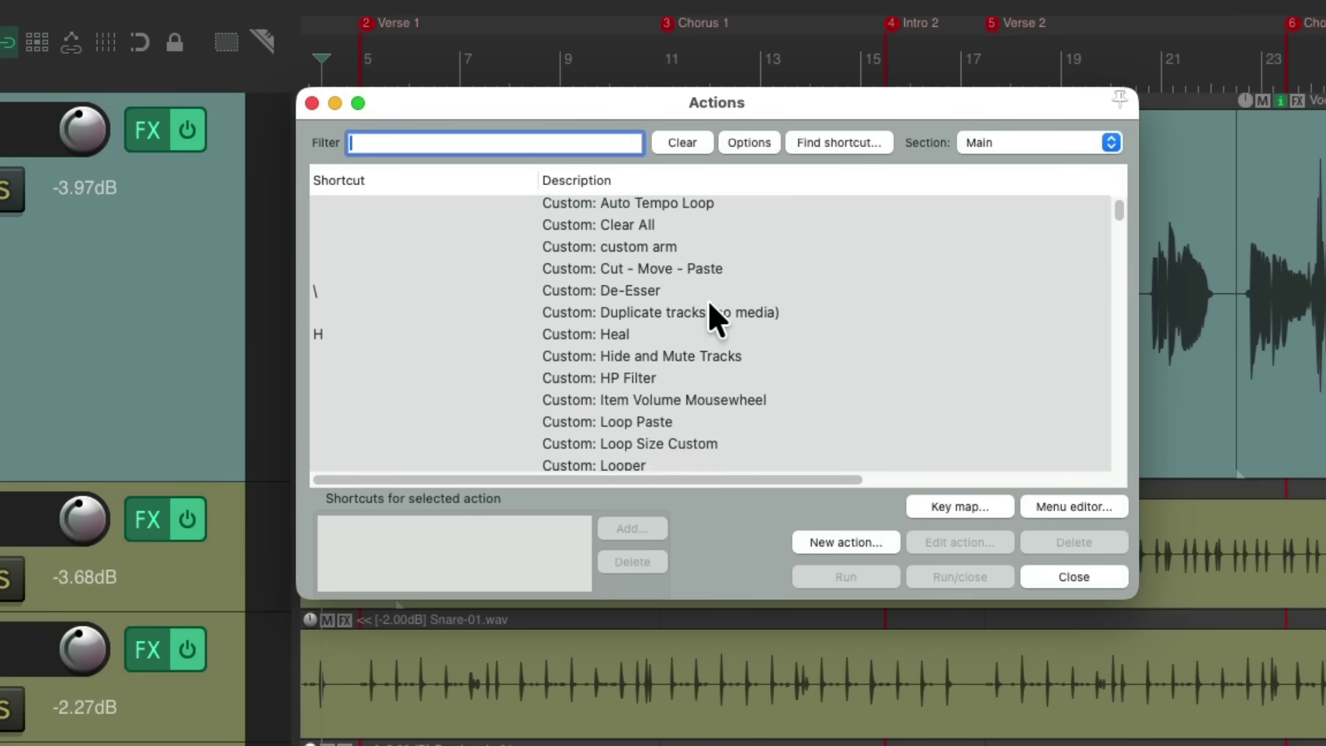
pyautogui.scroll(-15, 707, 310)
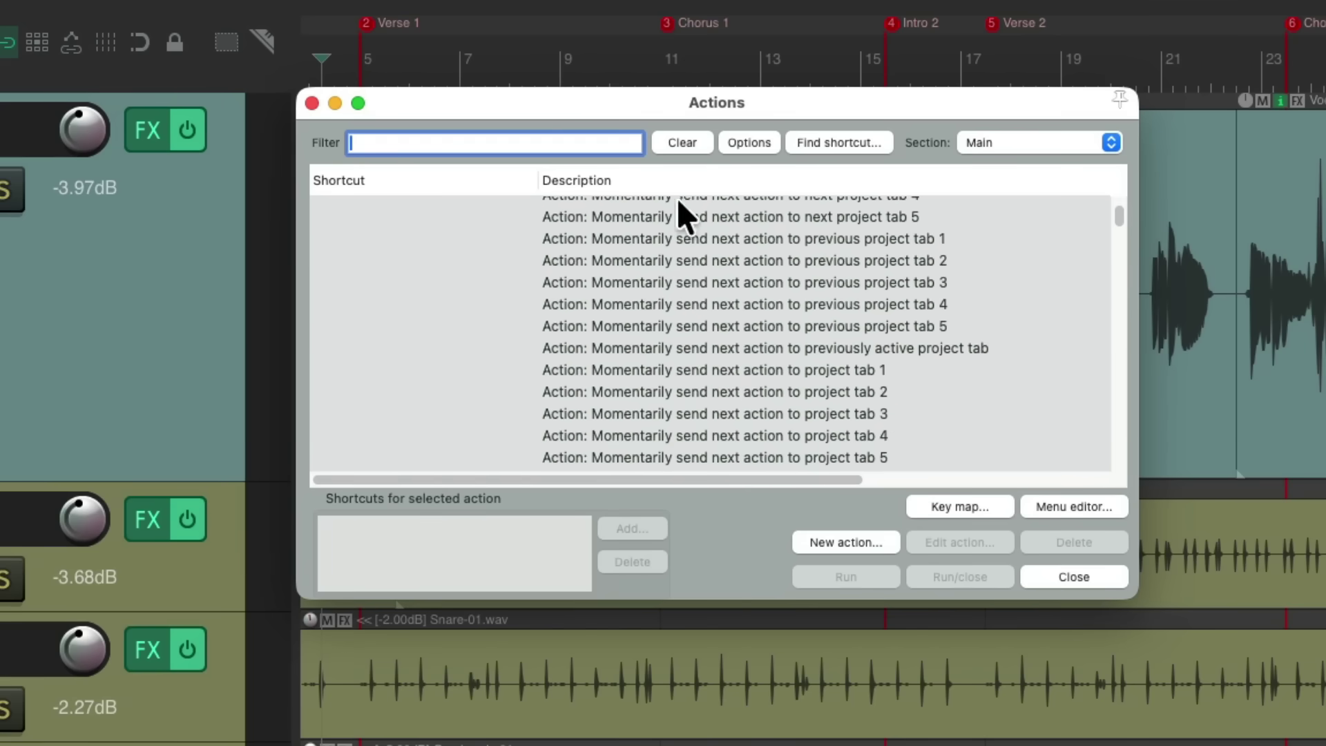
pyautogui.scroll(-1, 710, 381)
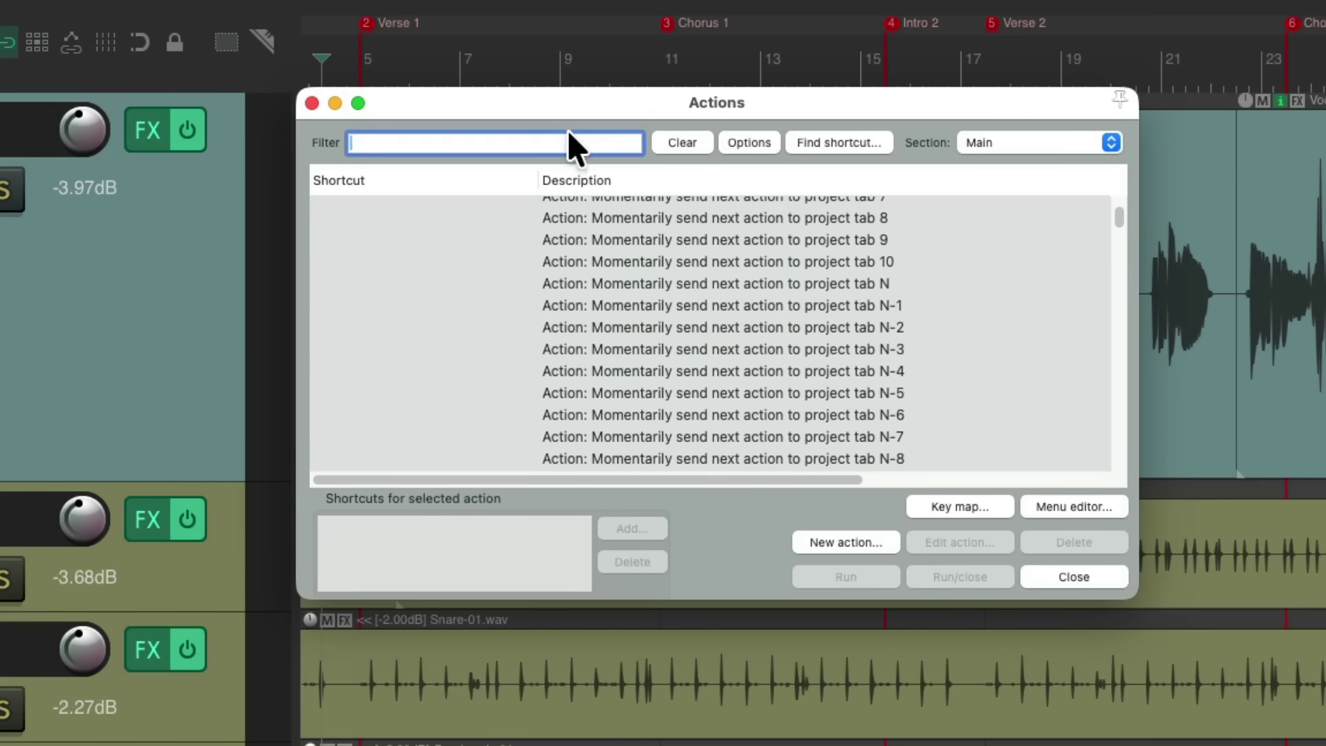
pyautogui.write('mute')
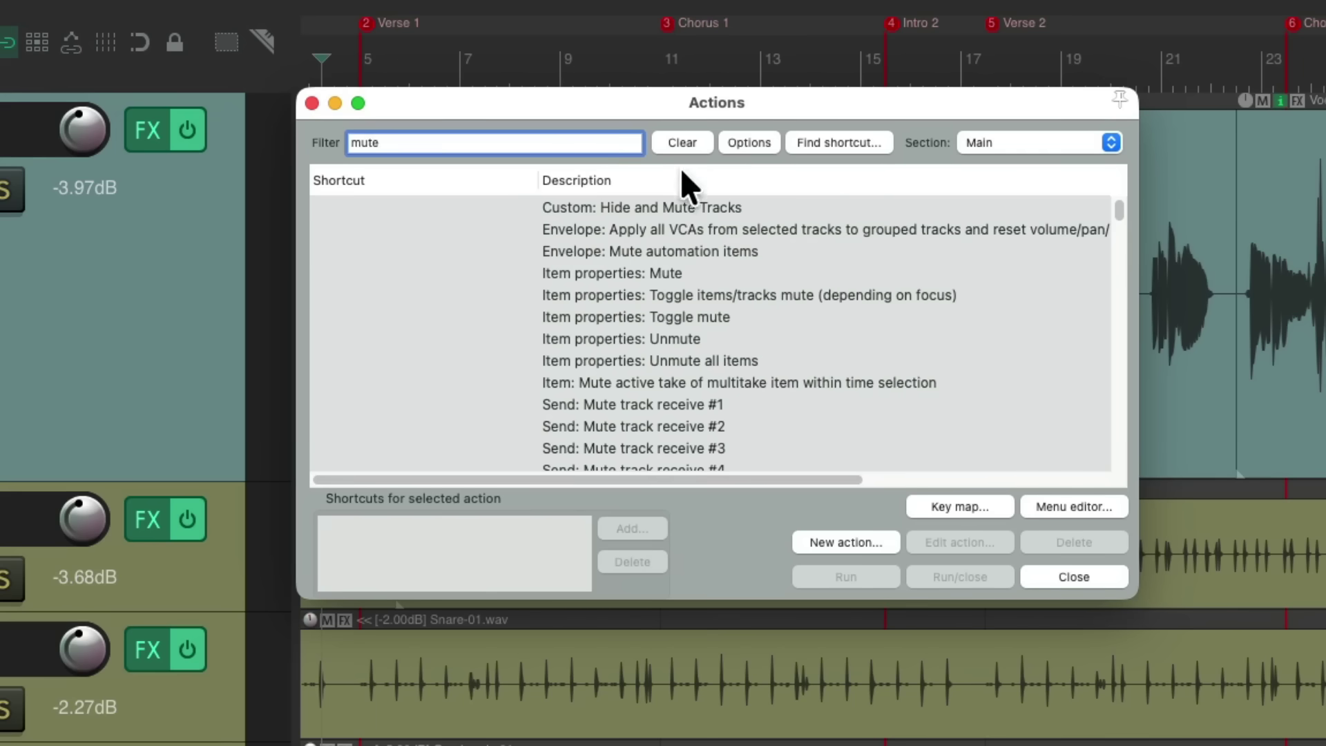
pyautogui.click(674, 252)
pyautogui.rightClick(675, 249)
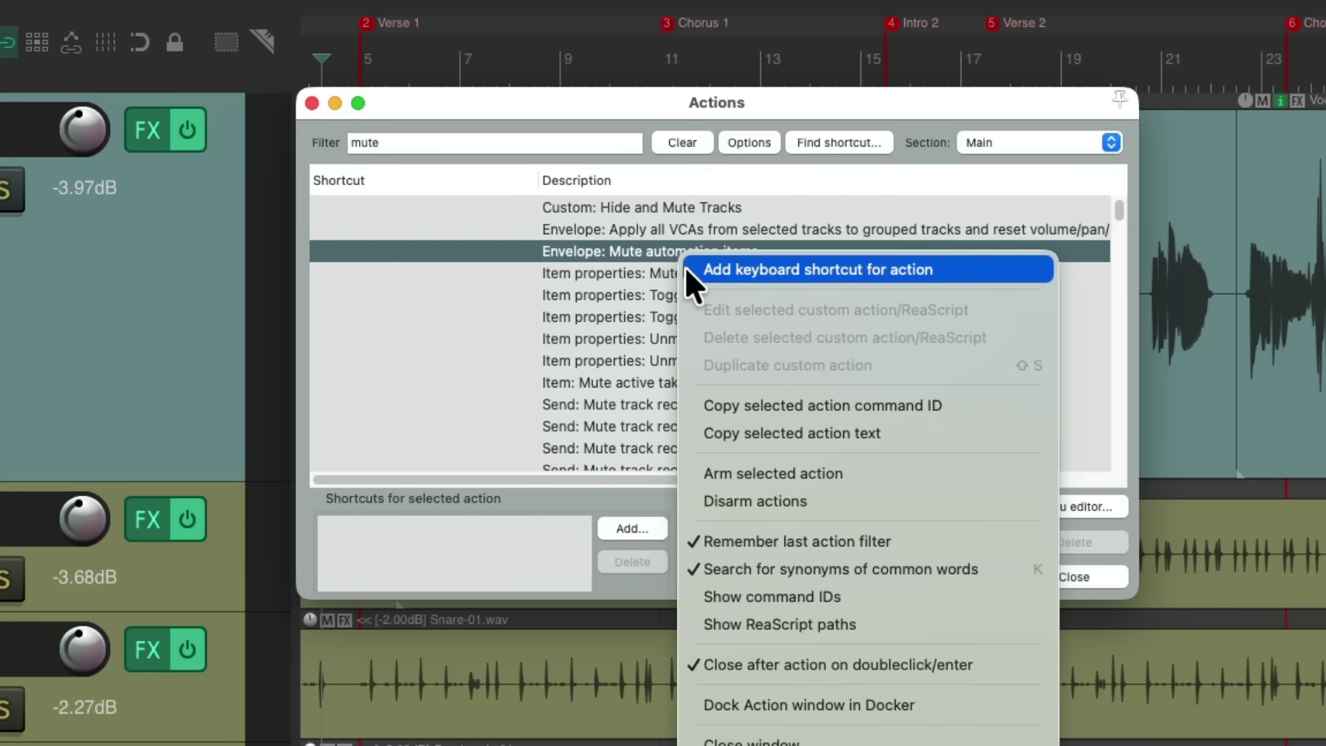
pyautogui.click(641, 265)
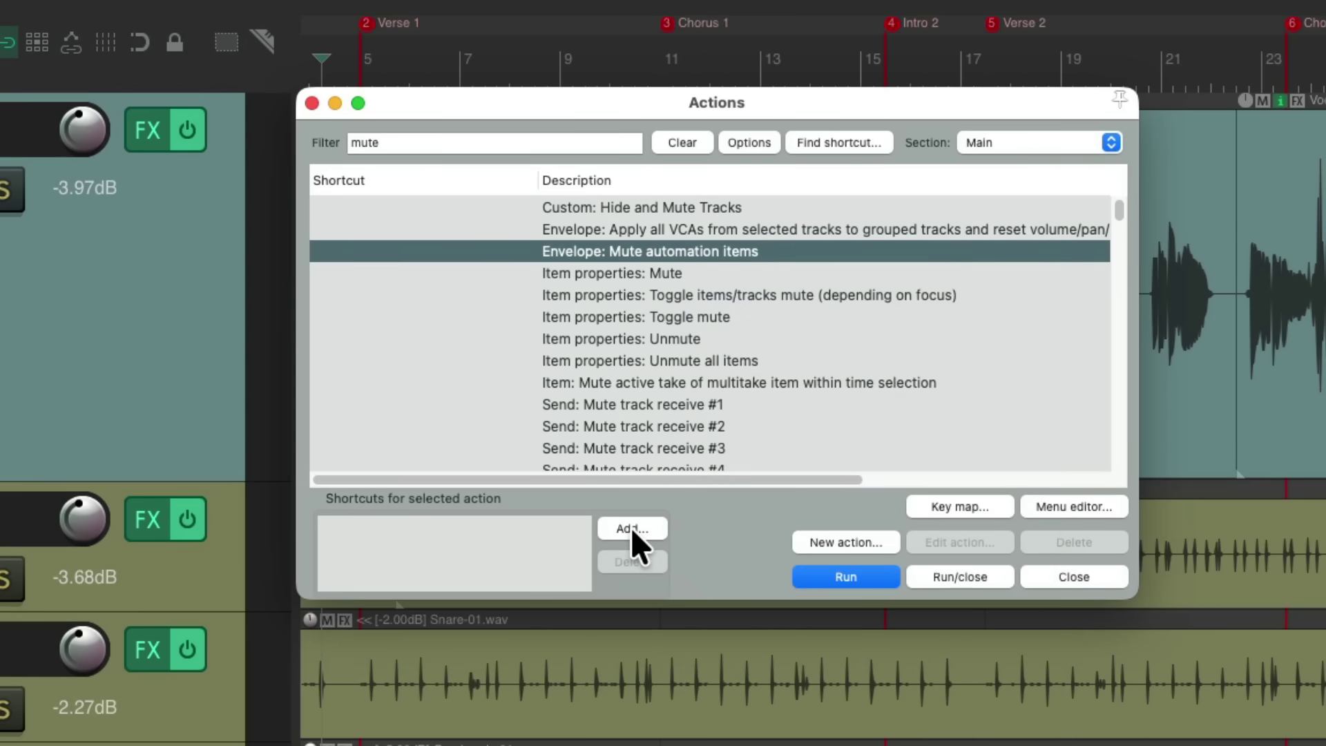